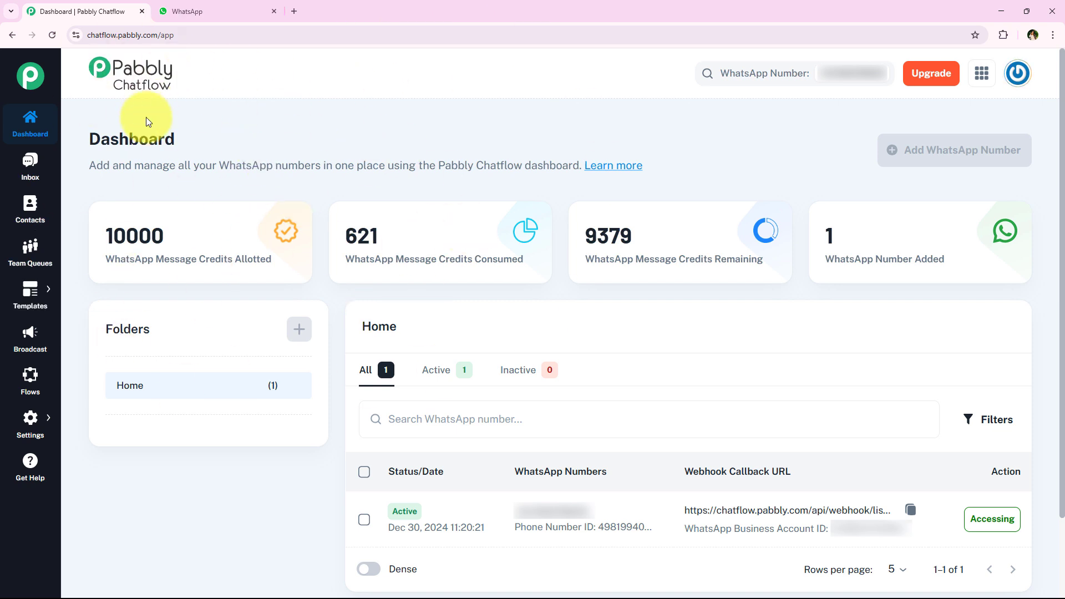
Step: Open the Flow Builder page from the sidebar to list the 19 existing flows
mouse_move(33, 416)
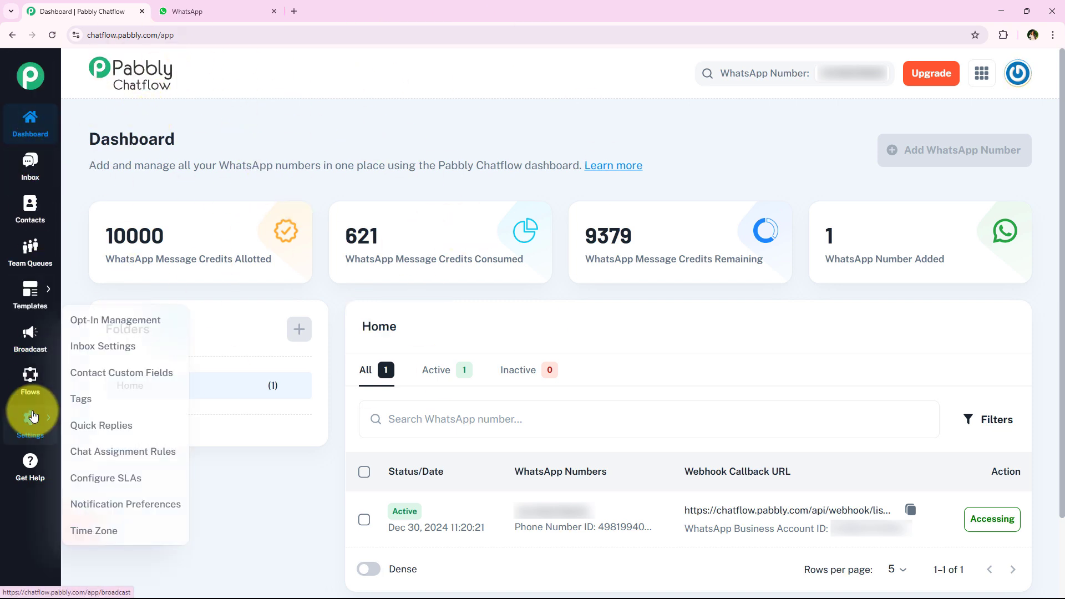
click(33, 377)
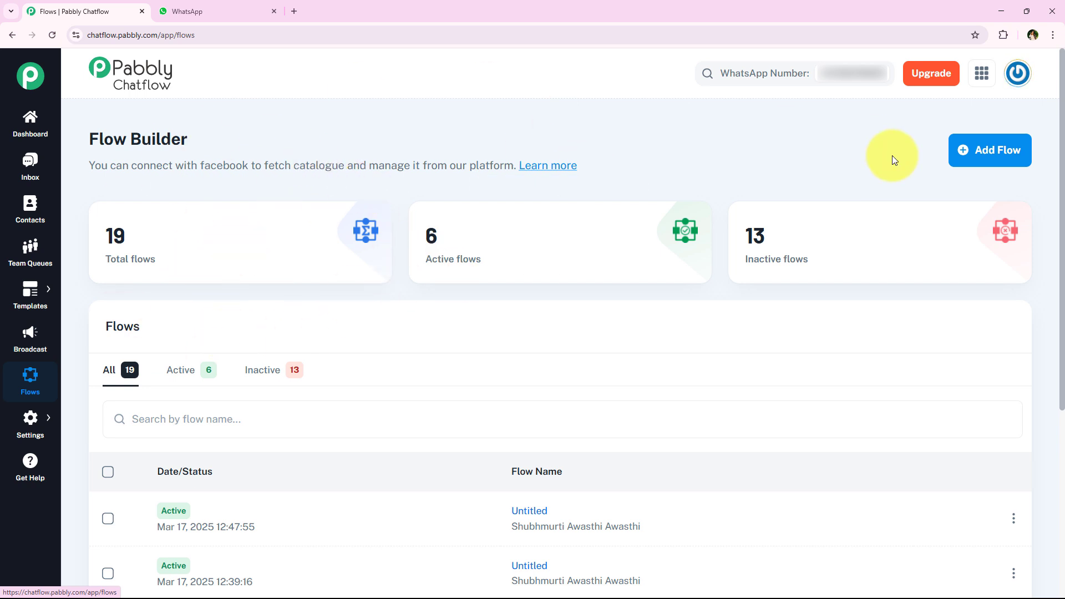
Step: Create a new Untitled flow and go into its Flow Start keywords field
click(994, 148)
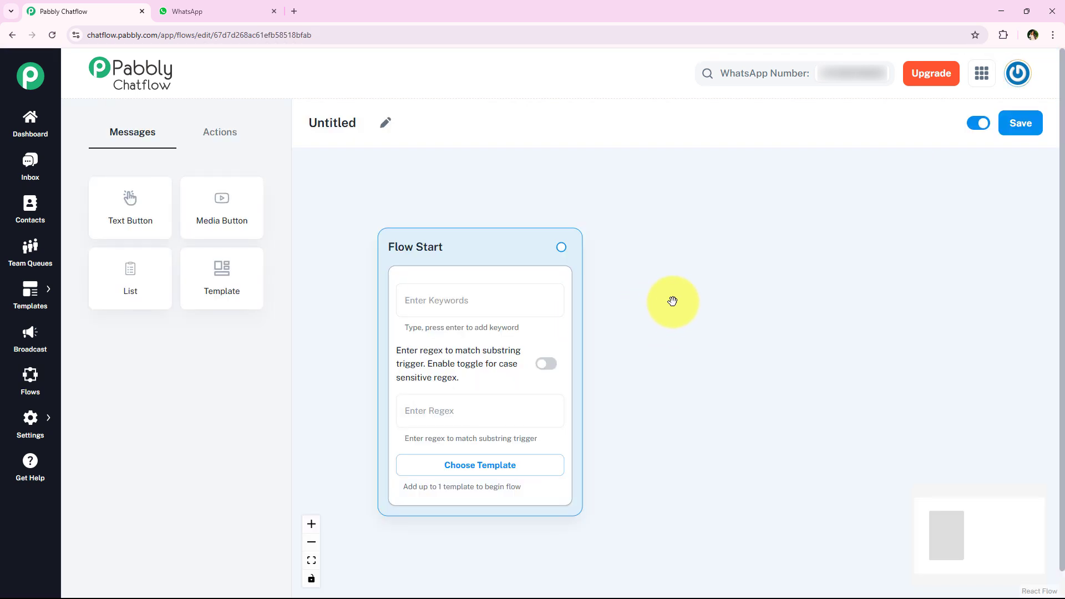
click(433, 265)
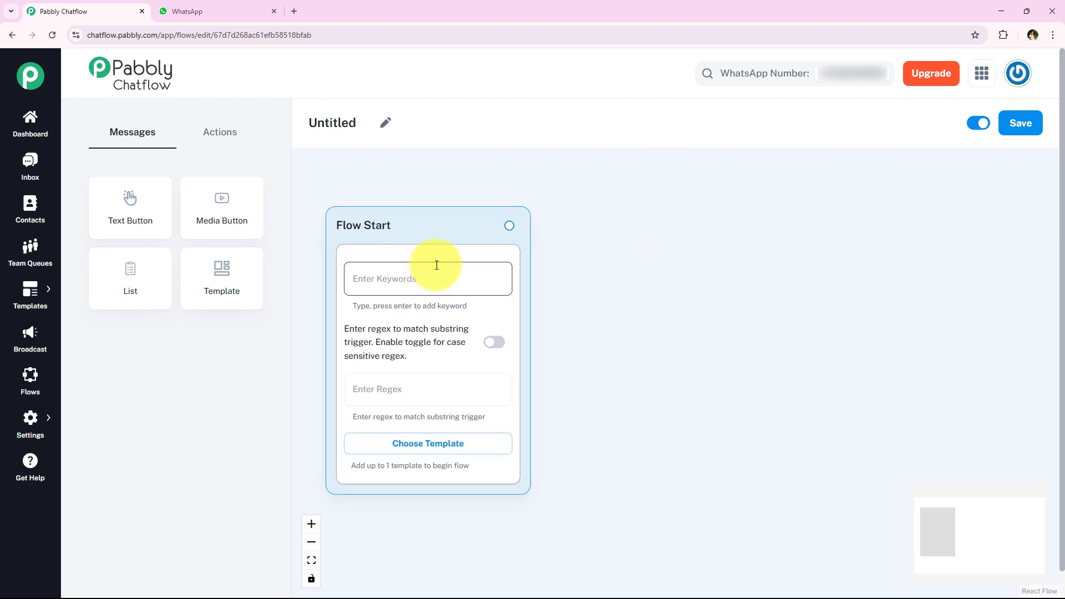
click(713, 221)
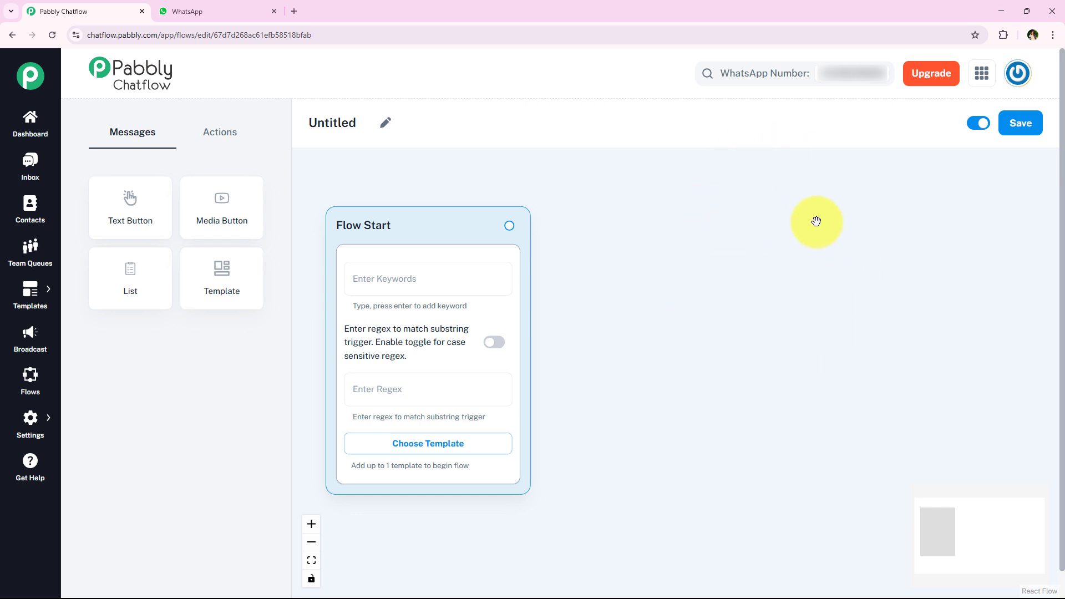
click(492, 267)
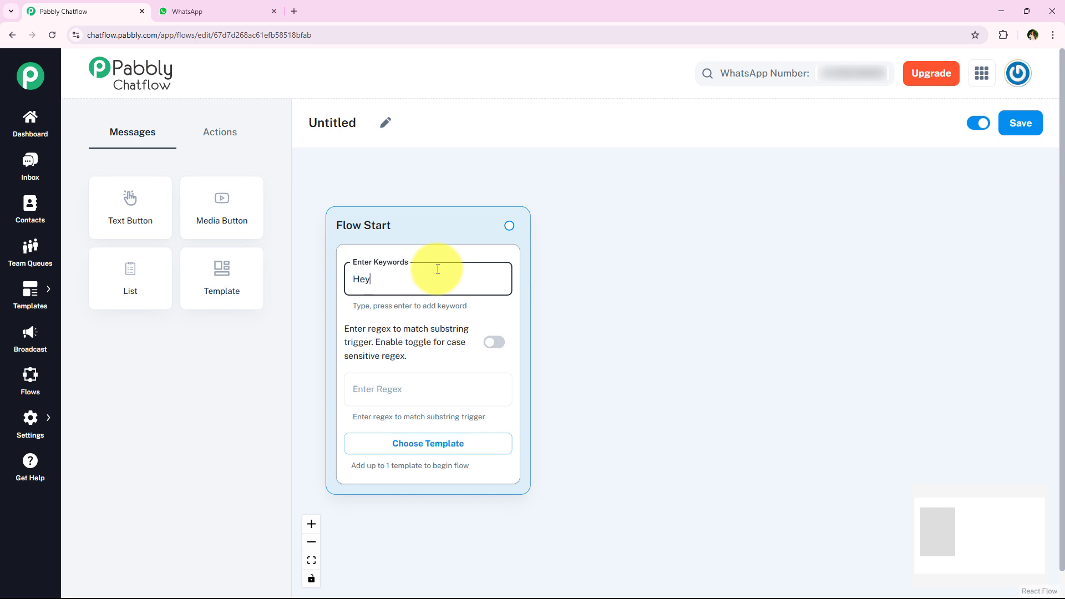
Step: Add Hey, Hello and Hi as Flow Start trigger keywords
key(Return)
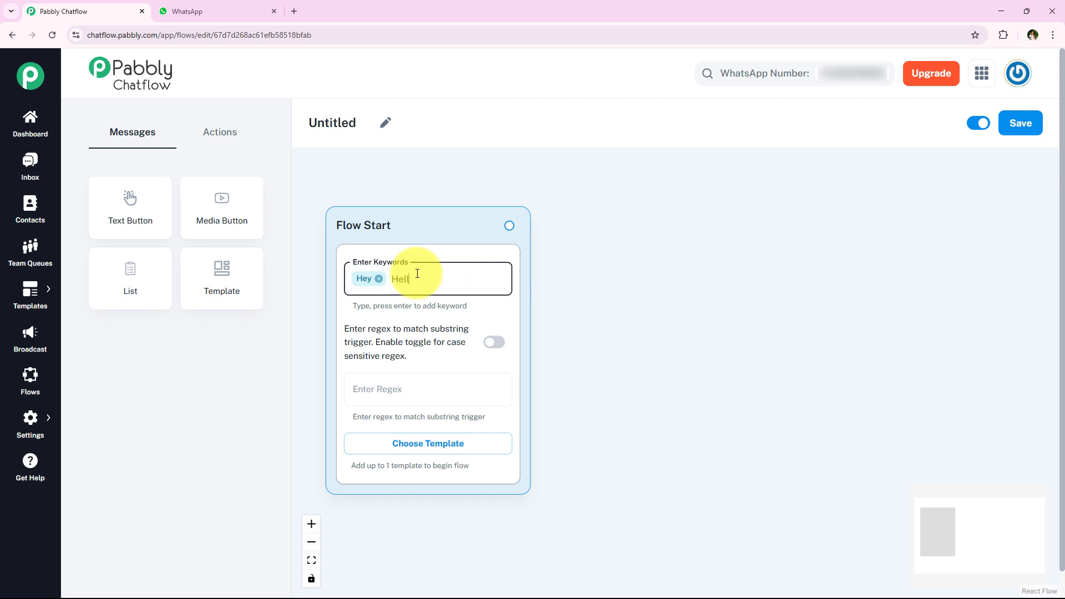
key(Return)
text(Hi)
key(Return)
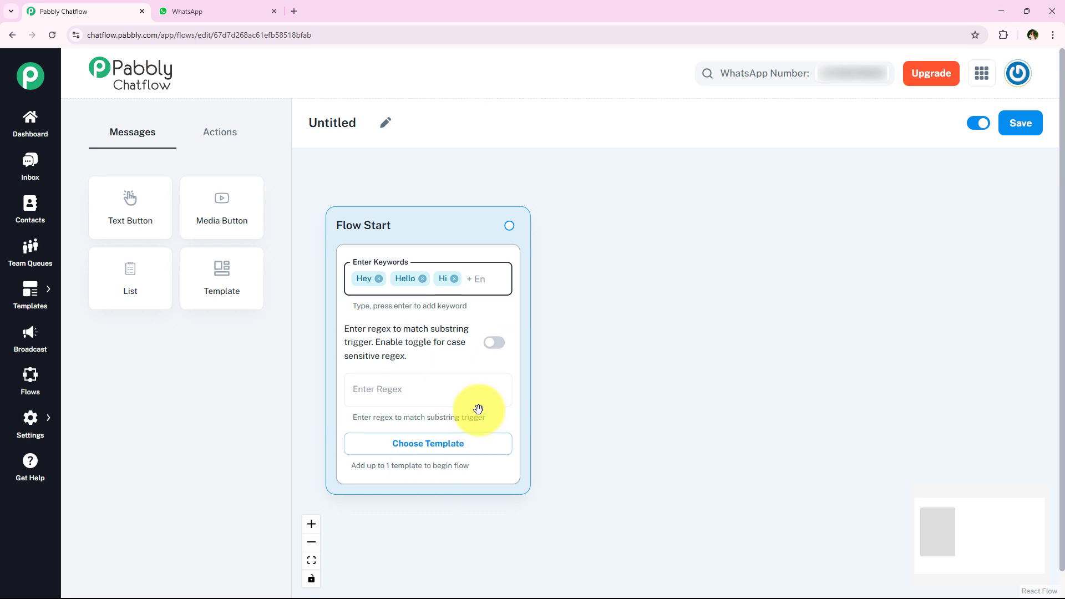
click(414, 394)
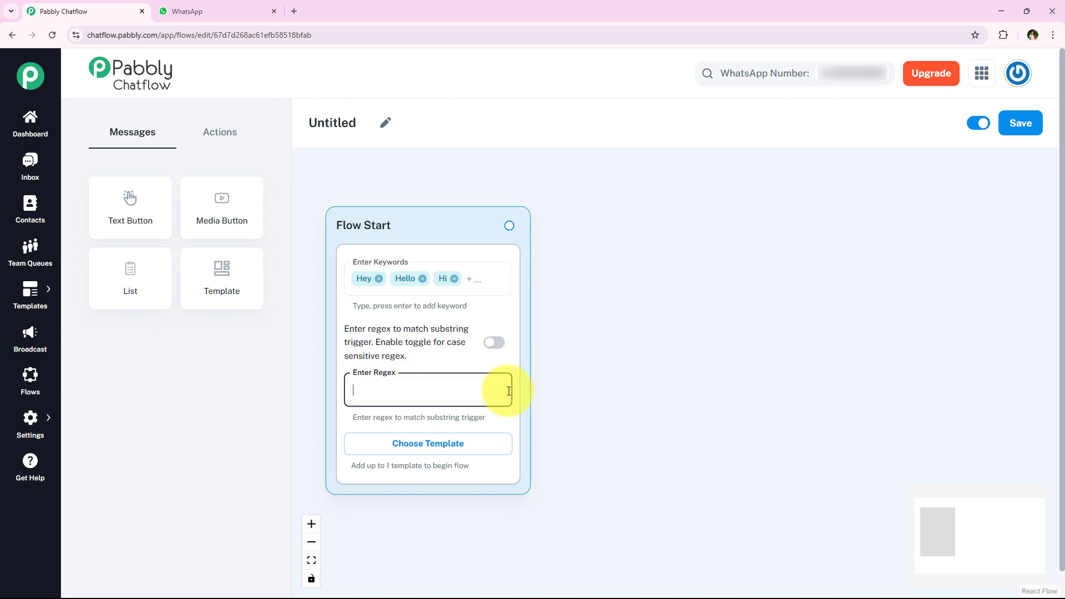
Step: Set the Flow Start regex to \b(hours|timing|open|close|location|address|contact)\b with case-sensitive matching on
text(\b(hours|timing|open|close|location)
click(622, 448)
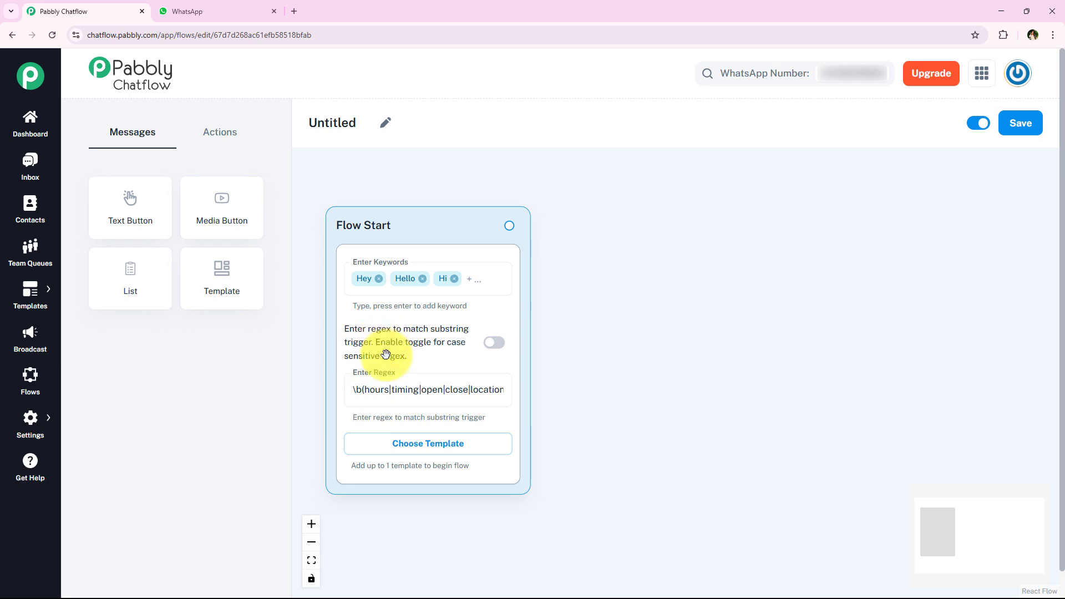
click(496, 344)
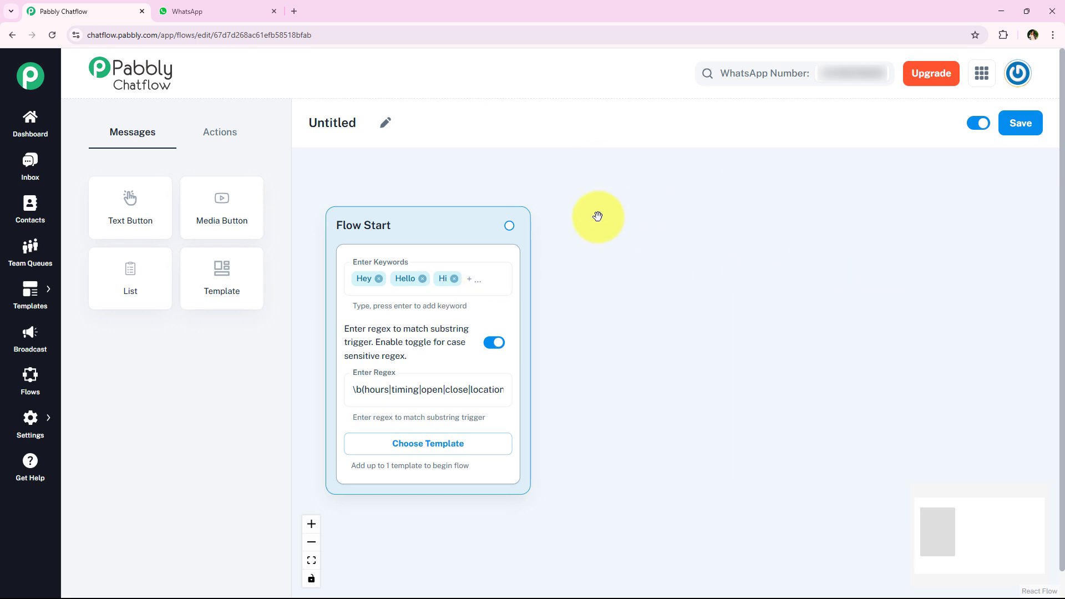
scroll(590, 318, down, 2)
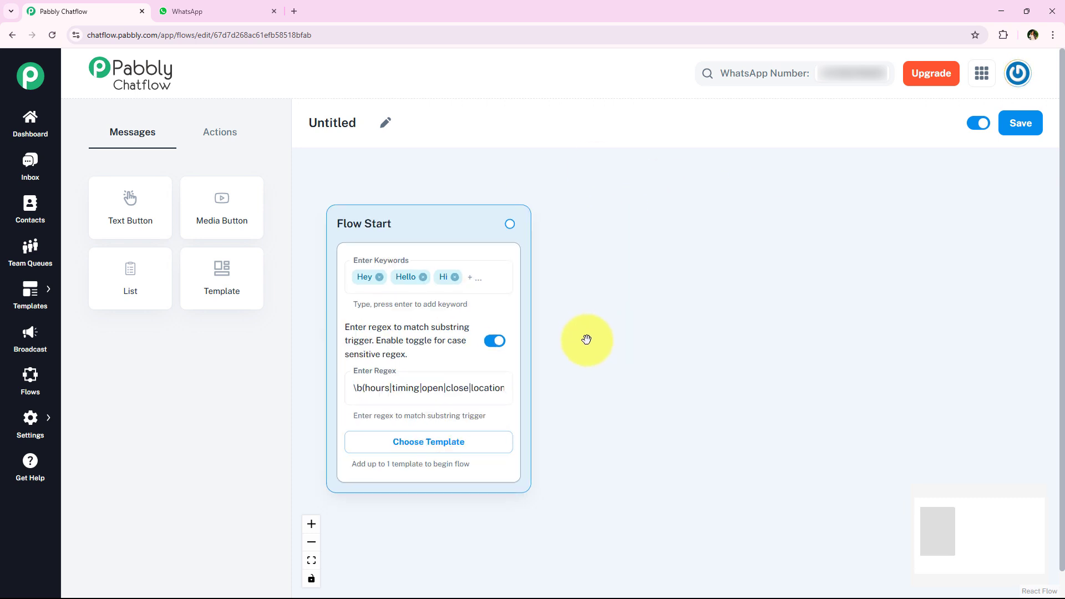
click(413, 351)
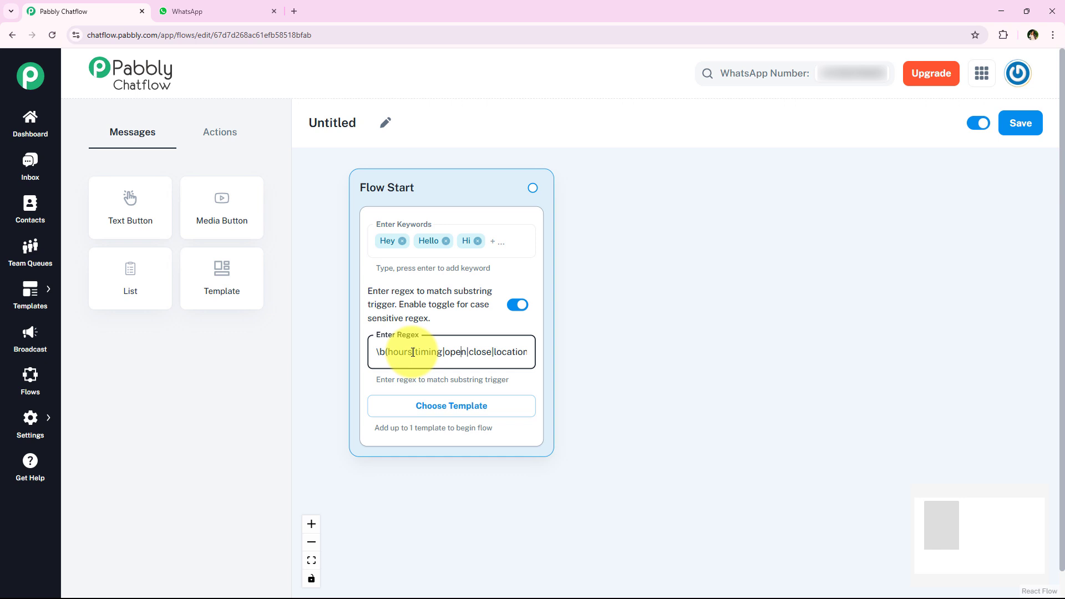
key(Right)
key(Right)
key(Right)
key(Right)
key(Right)
key(Right)
key(Right)
key(Right)
key(Right)
key(Right)
key(Right)
key(Right)
key(Right)
key(Right)
key(Right)
key(Right)
key(Right)
key(Right)
key(Right)
key(Right)
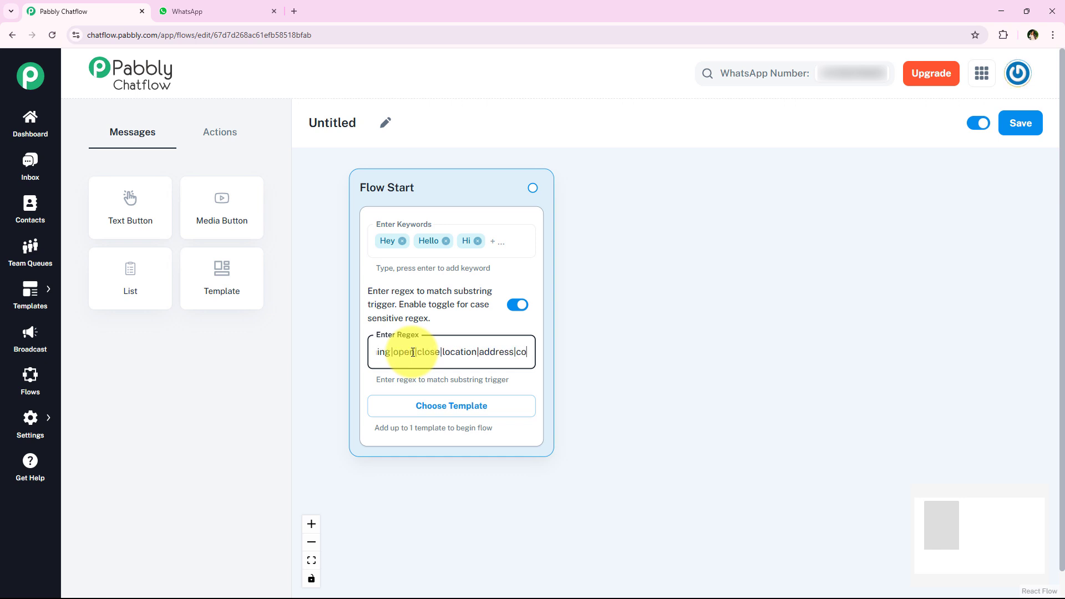
click(513, 174)
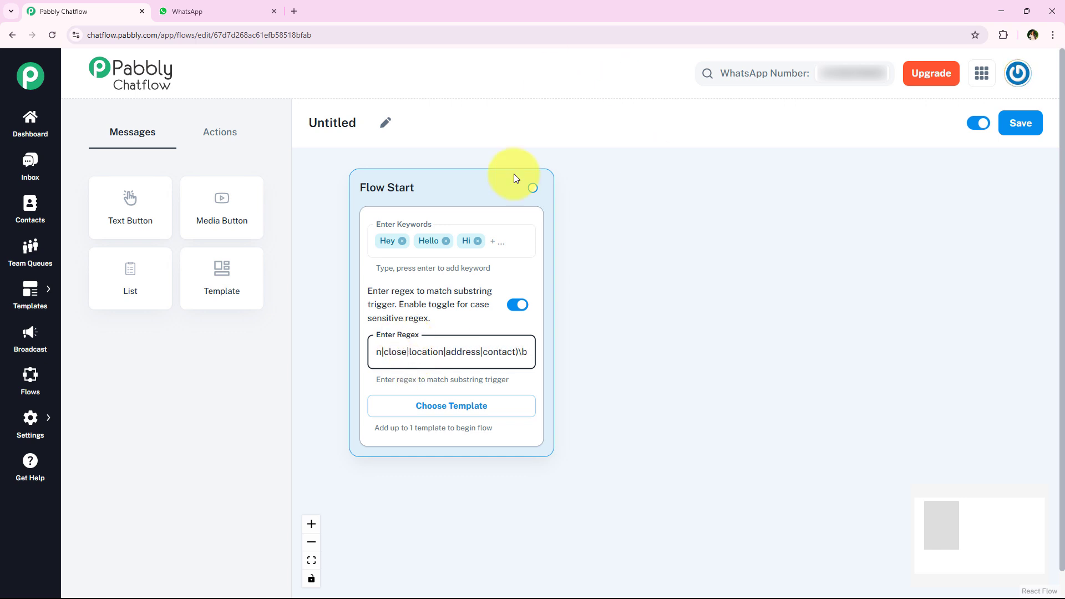
scroll(584, 364, down, 3)
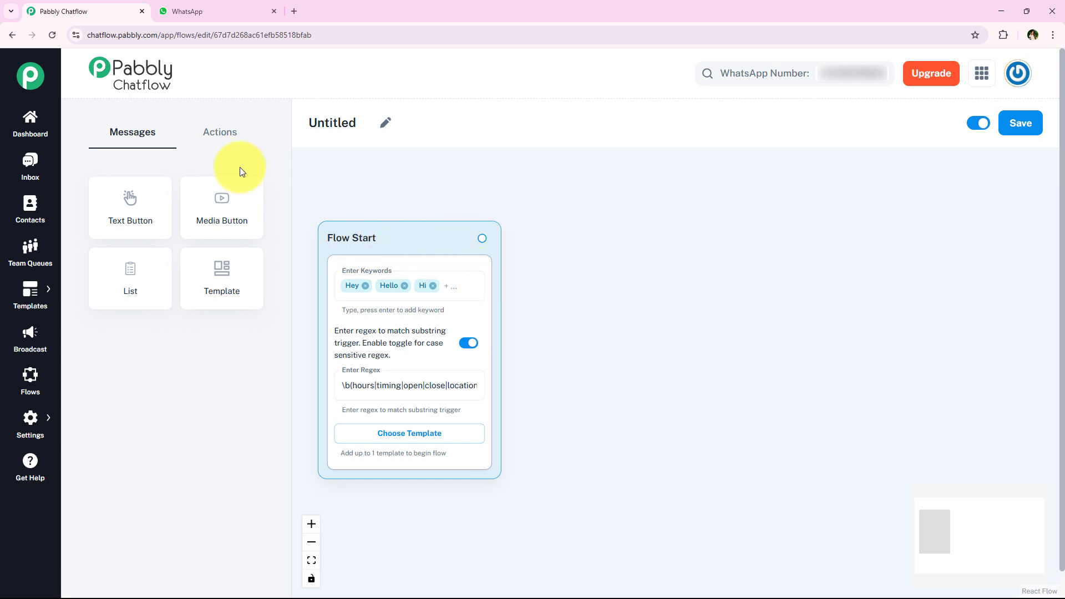
Step: Link an Ask Question step to Flow Start with the Sunrise Café welcome asking for a name
click(221, 134)
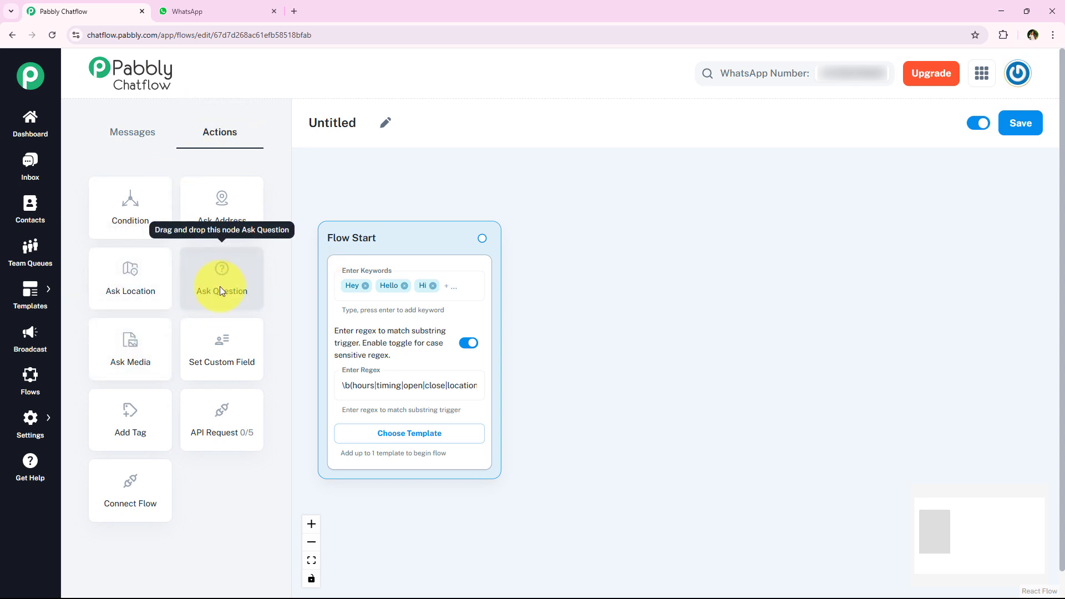
drag(222, 290, 585, 230)
drag(482, 238, 574, 369)
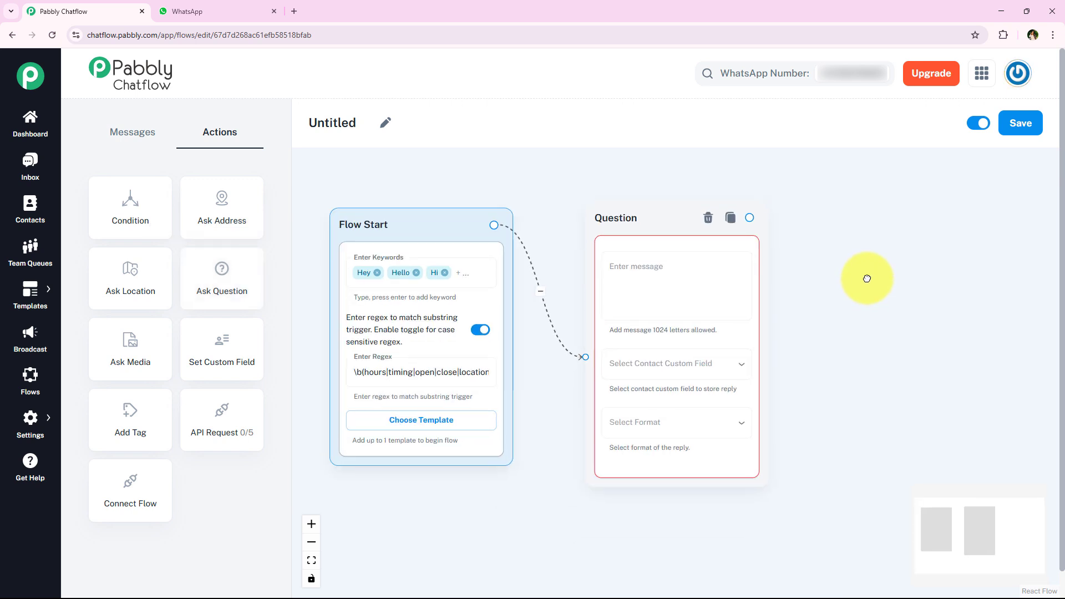
drag(843, 292, 683, 321)
click(600, 289)
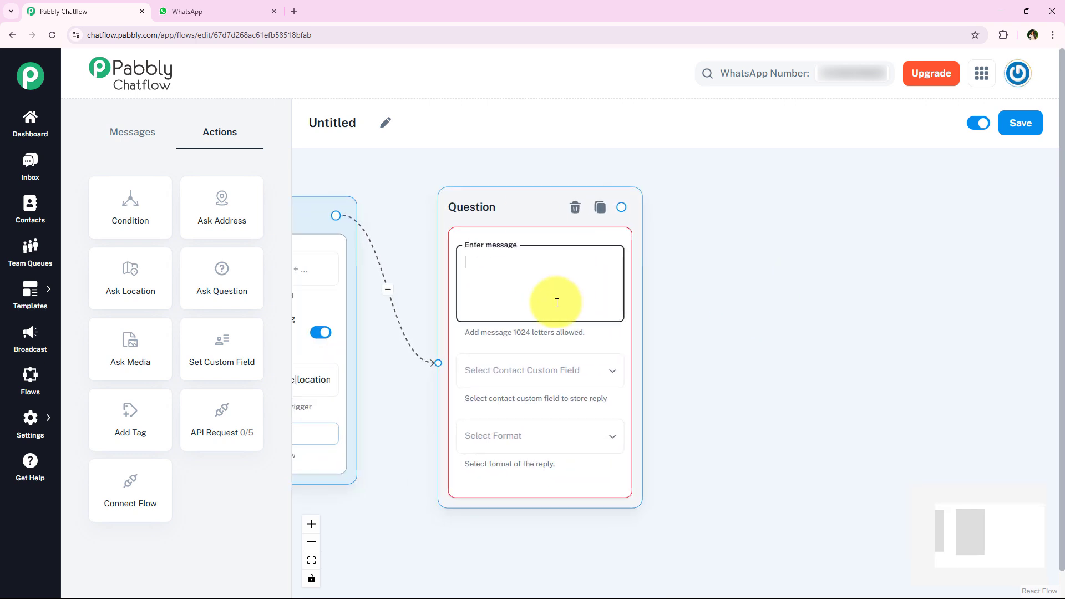
text(Hello! 😊 Welcome to Sunrise Café! Before we continue, can I have your name to assist you better?)
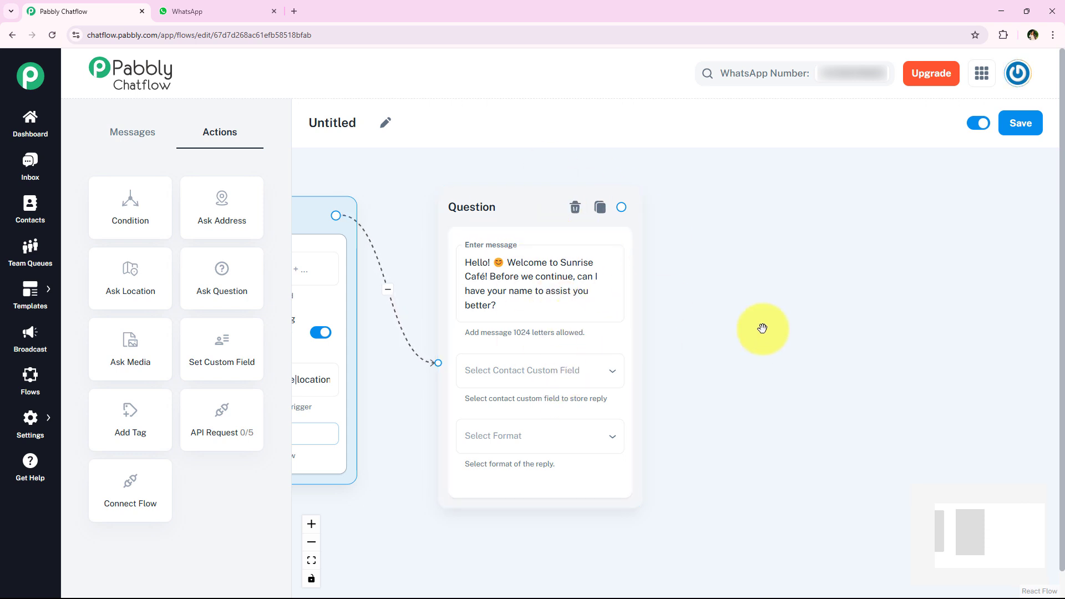
drag(760, 325, 739, 274)
scroll(713, 354, up, 2)
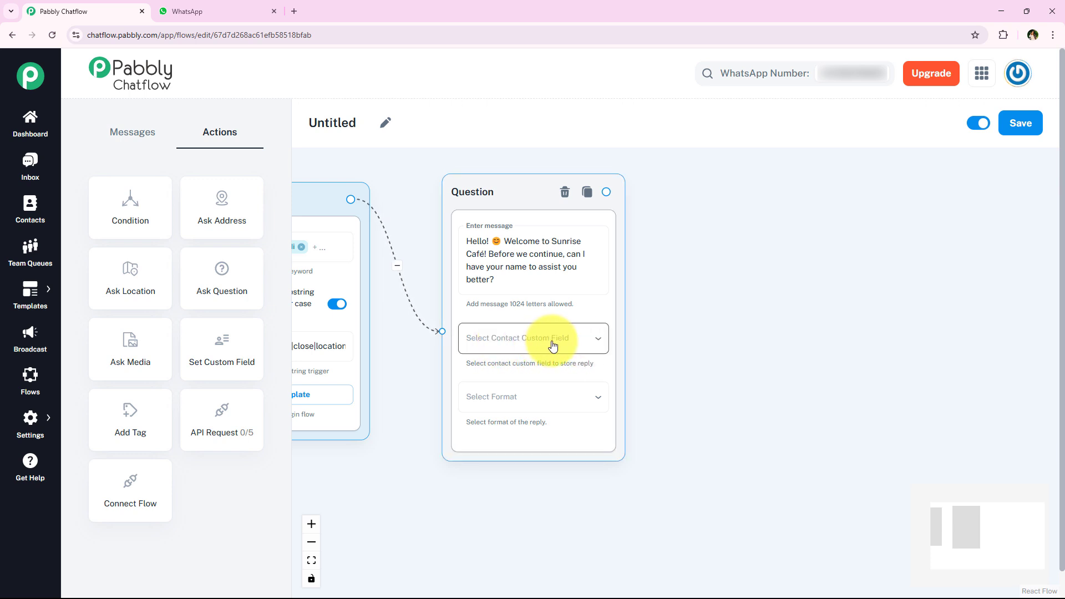
Step: Store the name reply in FullName, checking the field on the Contact Custom Fields settings page
click(554, 345)
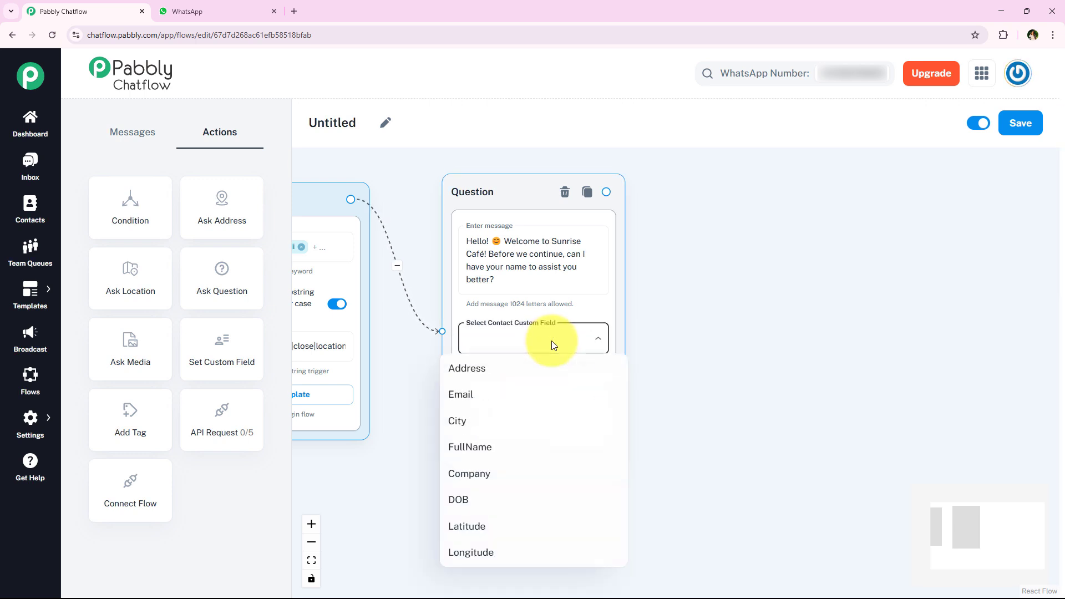
click(532, 458)
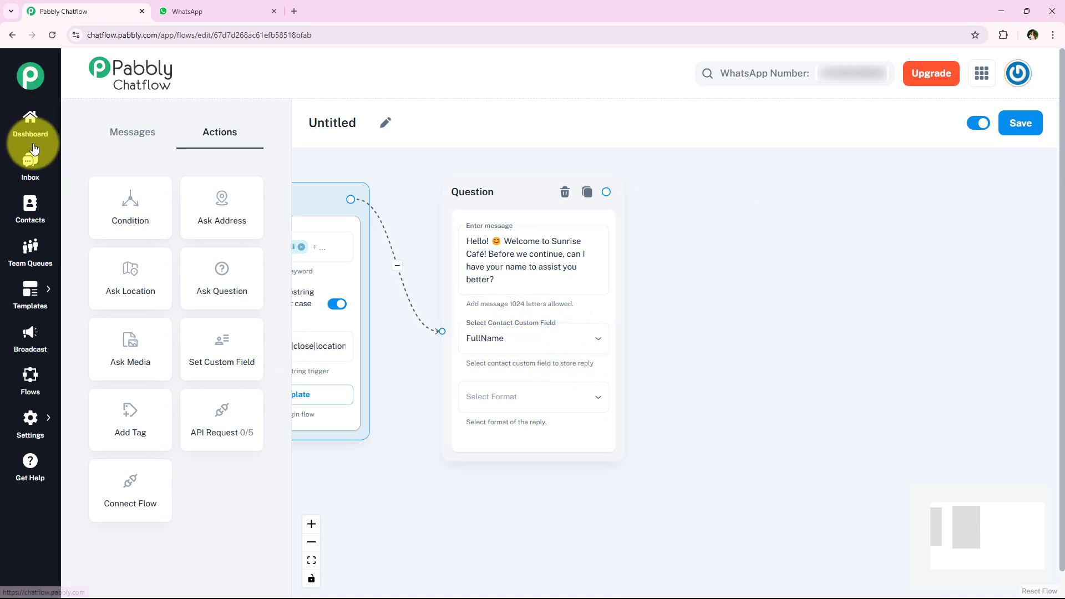
click(30, 415)
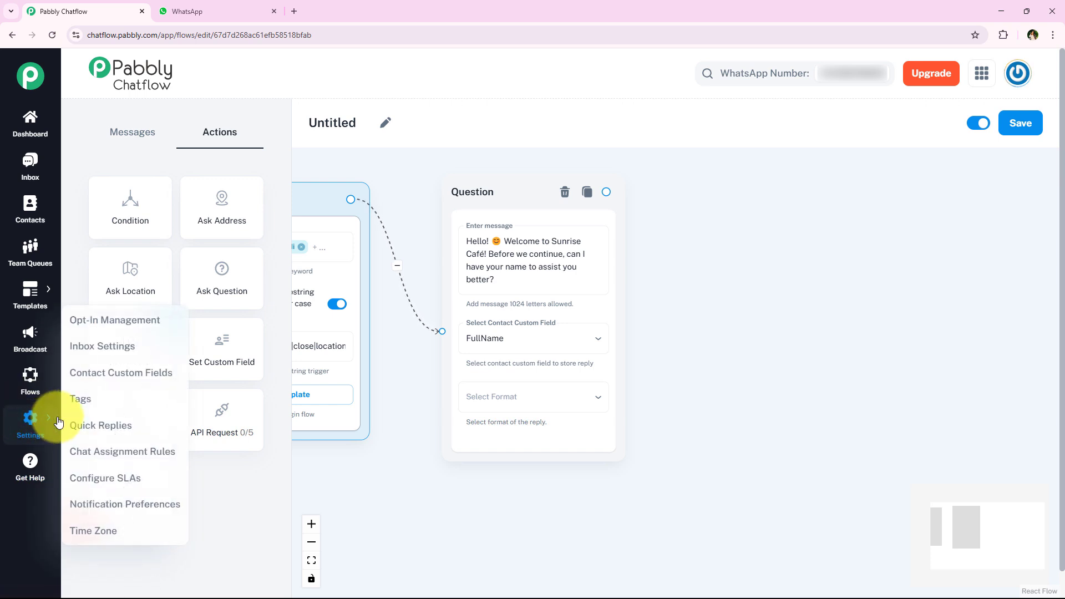
ctrl+click(150, 378)
click(187, 8)
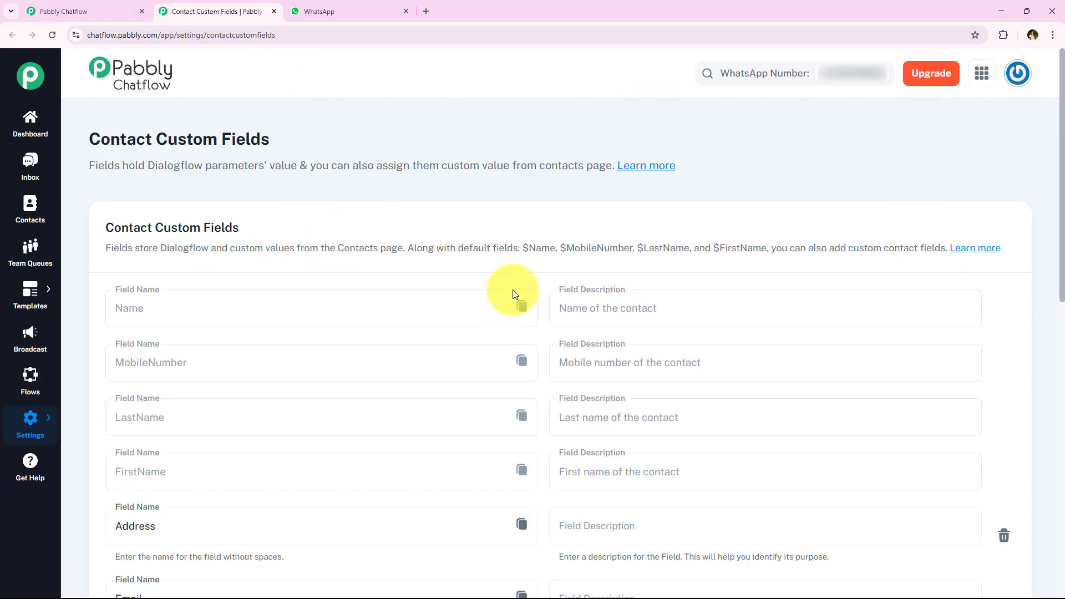
scroll(330, 247, down, 9)
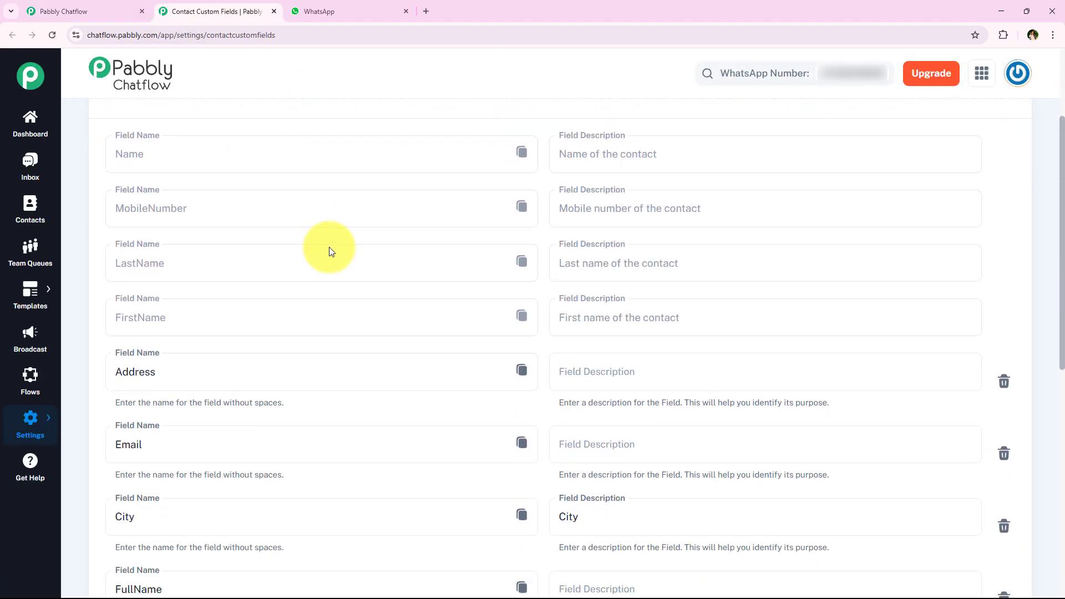
scroll(390, 246, down, 3)
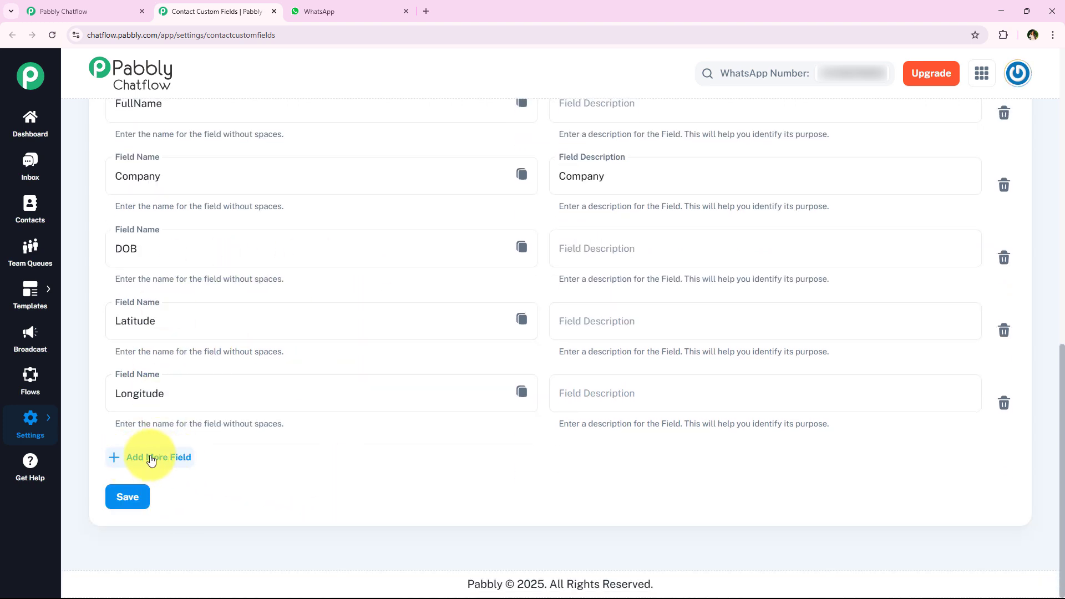
scroll(247, 435, up, 3)
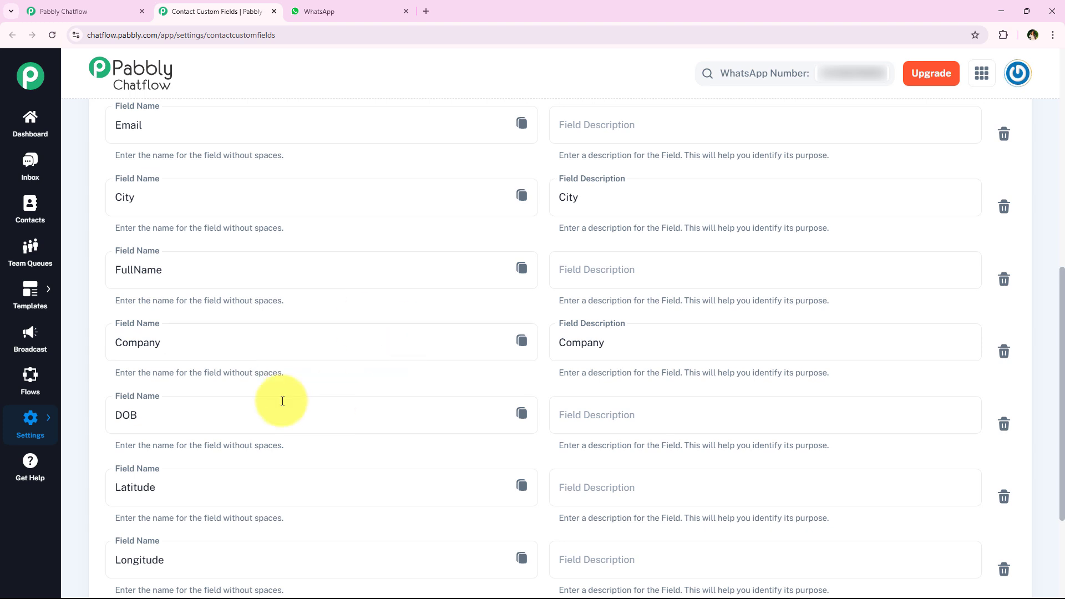
key(ctrl+w)
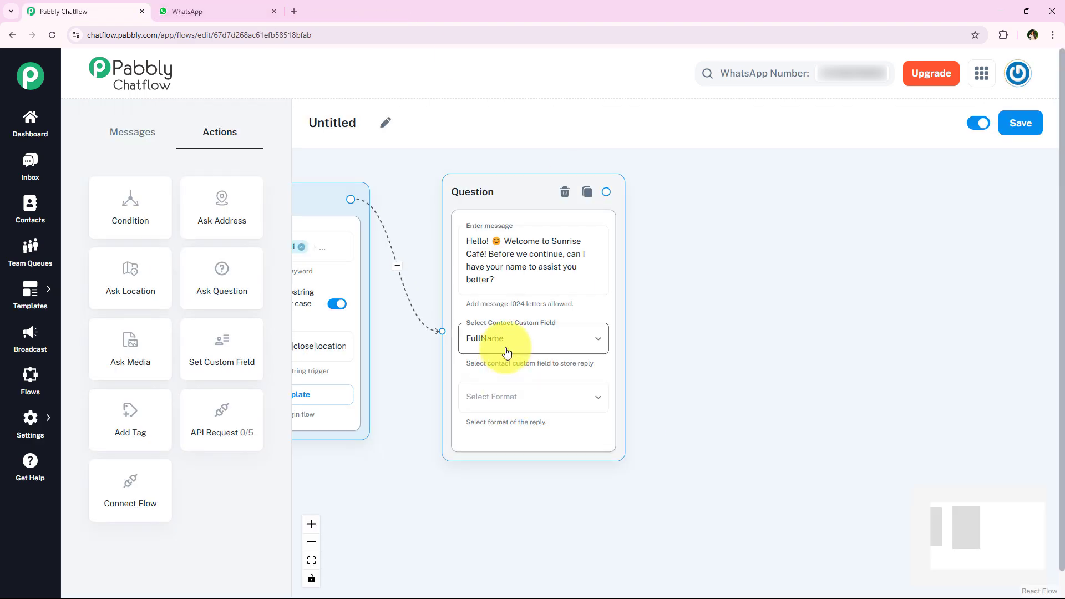
Step: Keep FullName, choose Text as the reply format and leave attempts at 1
click(512, 342)
click(515, 454)
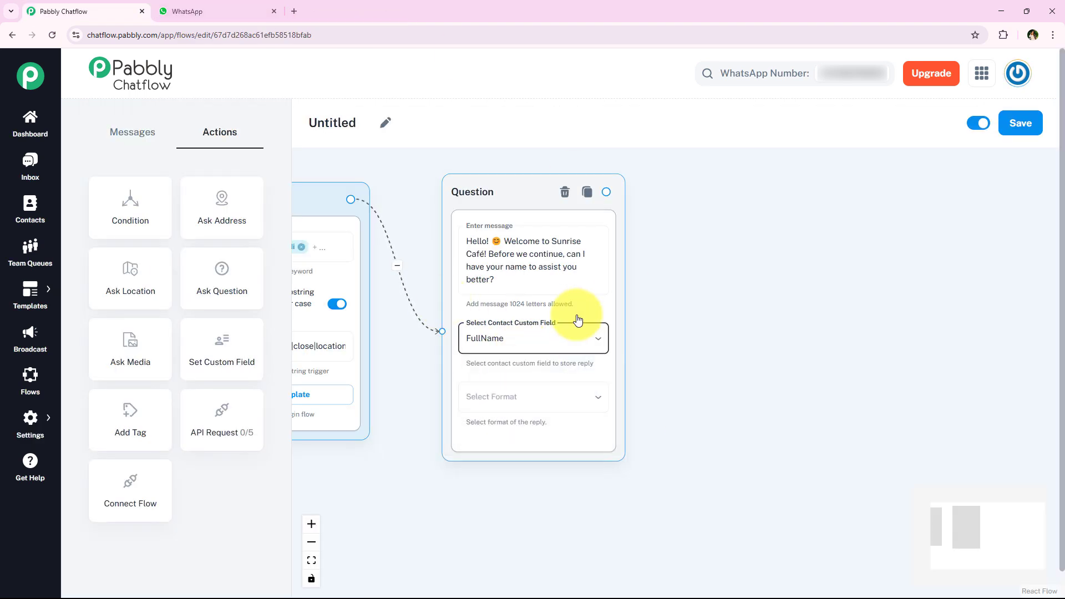
click(529, 413)
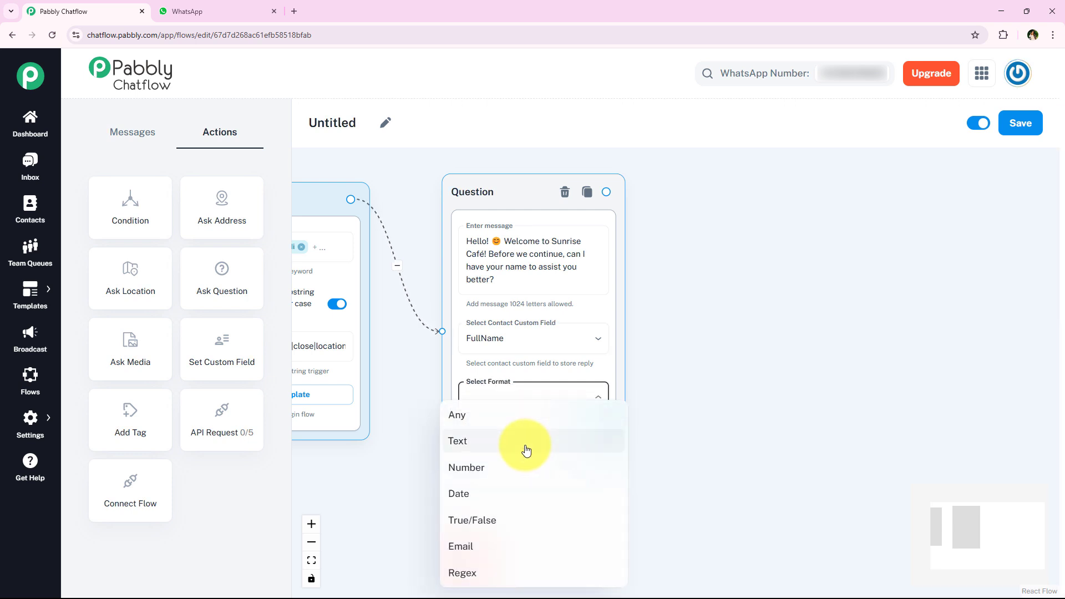
click(525, 451)
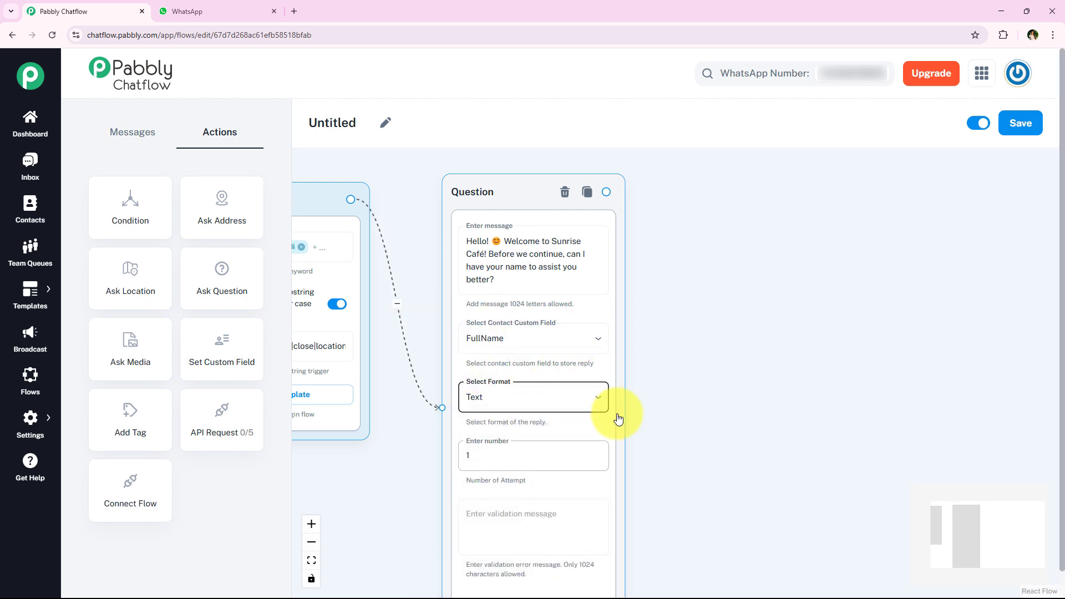
scroll(665, 360, down, 3)
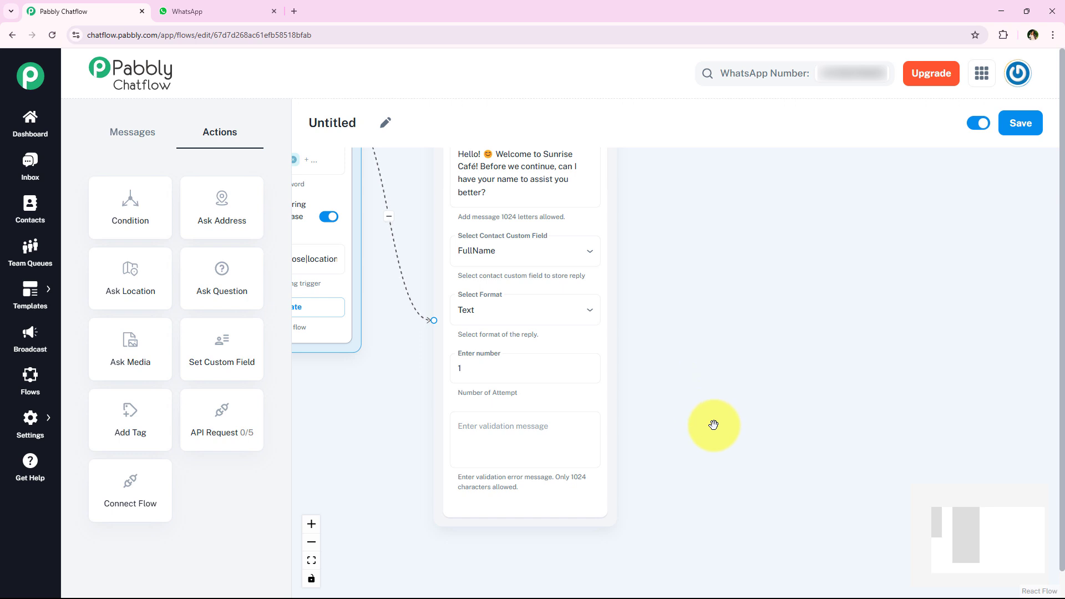
click(510, 380)
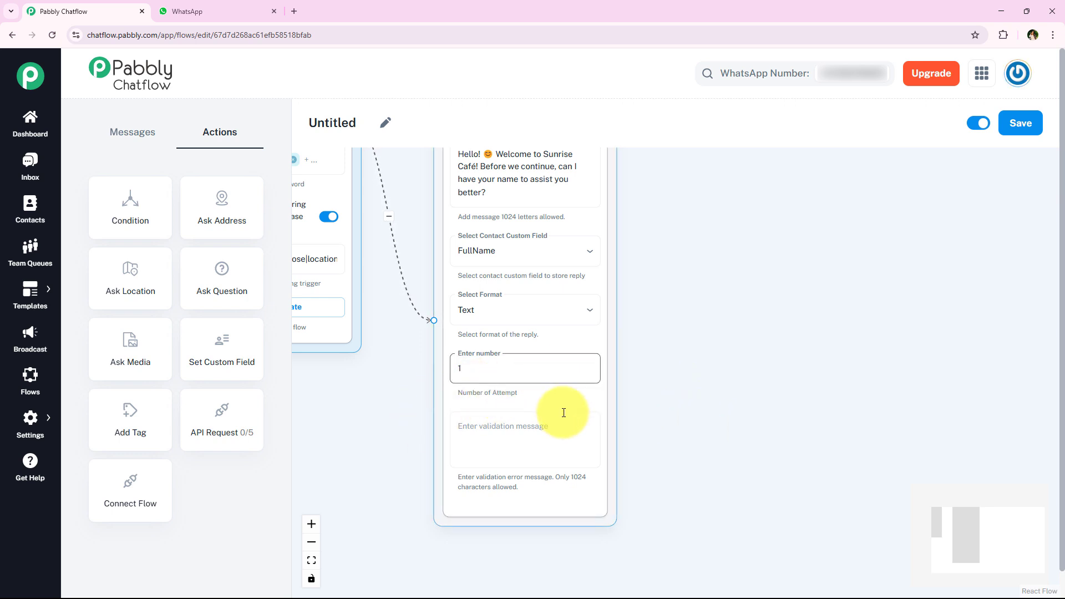
click(522, 382)
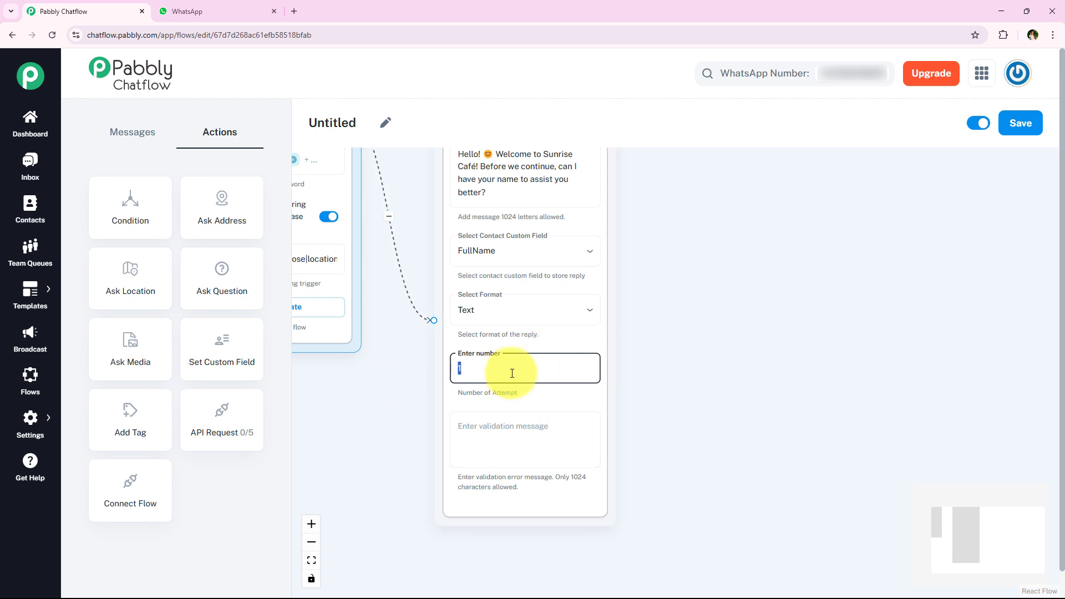
click(418, 373)
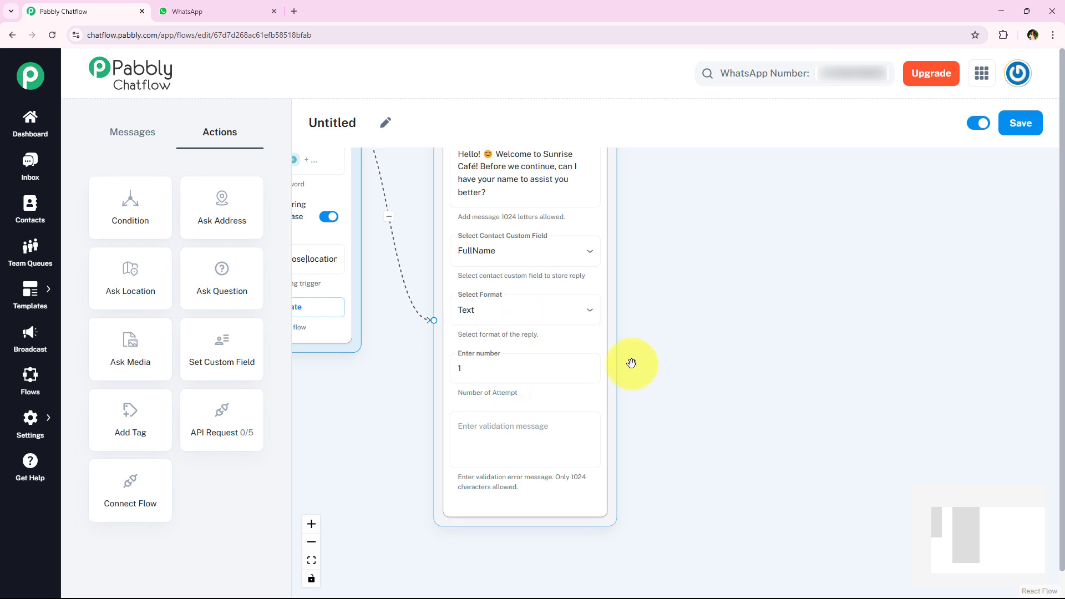
Step: Pan around the canvas and select the name question step again
scroll(638, 423, down, 1)
scroll(659, 377, up, 2)
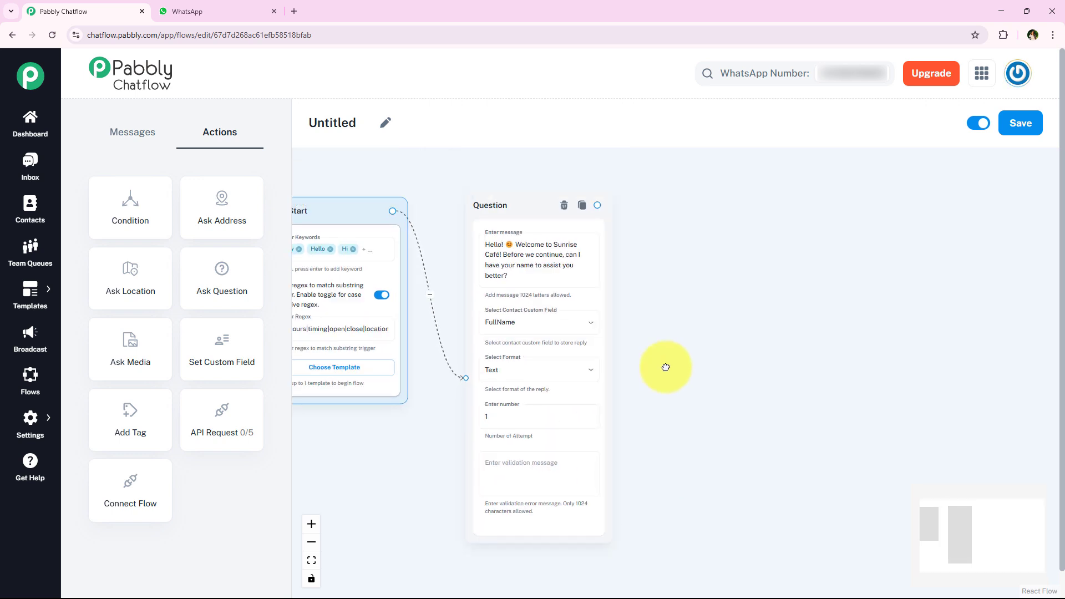
scroll(566, 297, right, 2)
click(420, 414)
click(638, 388)
scroll(622, 397, down, 1)
scroll(626, 291, left, 2)
scroll(626, 291, up, 1)
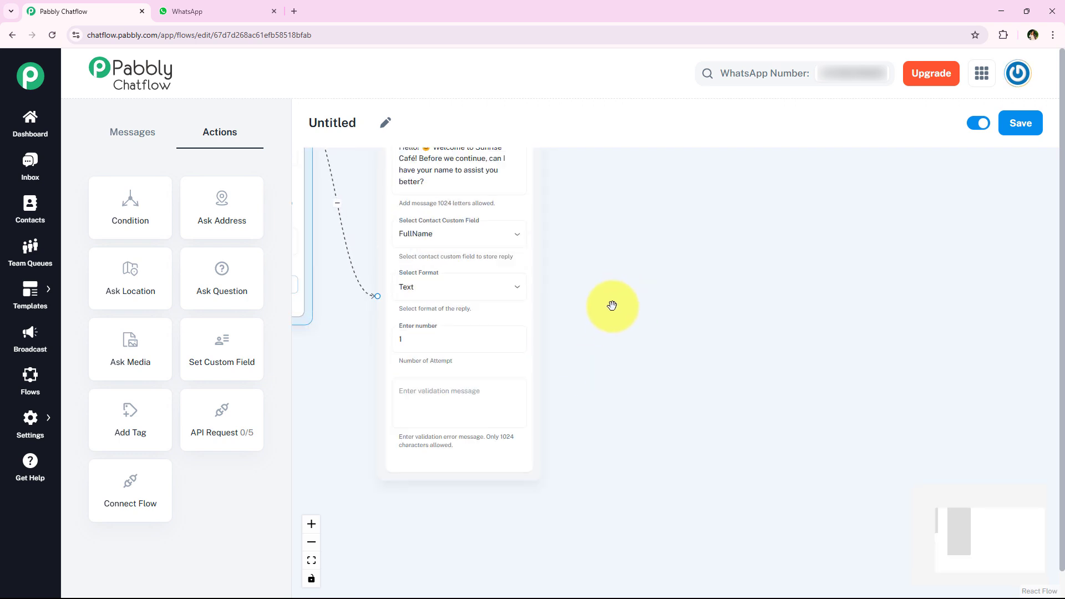
scroll(610, 310, down, 1)
scroll(594, 309, up, 2)
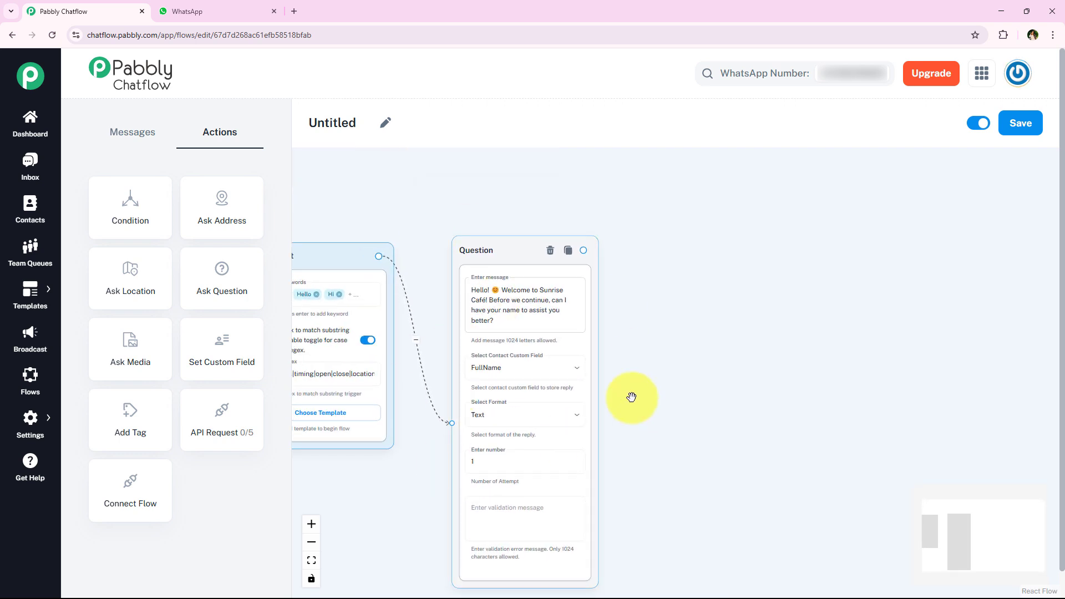
scroll(630, 394, right, 1)
scroll(553, 345, right, 1)
click(482, 224)
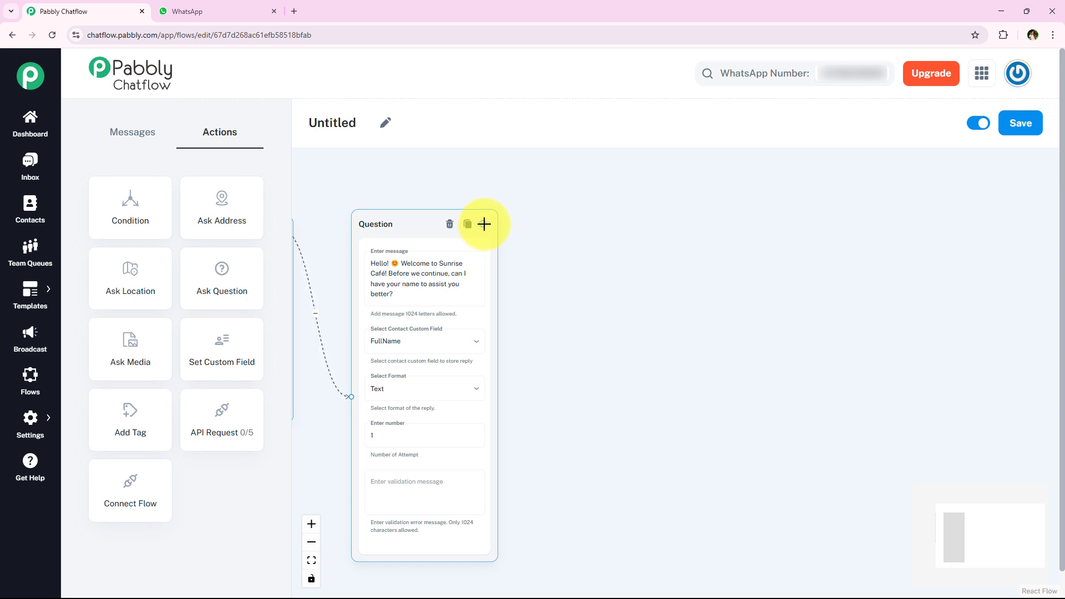
Step: Link a second Ask Question after the name question with the prompt asking for the email
drag(224, 285, 635, 264)
drag(482, 224, 633, 387)
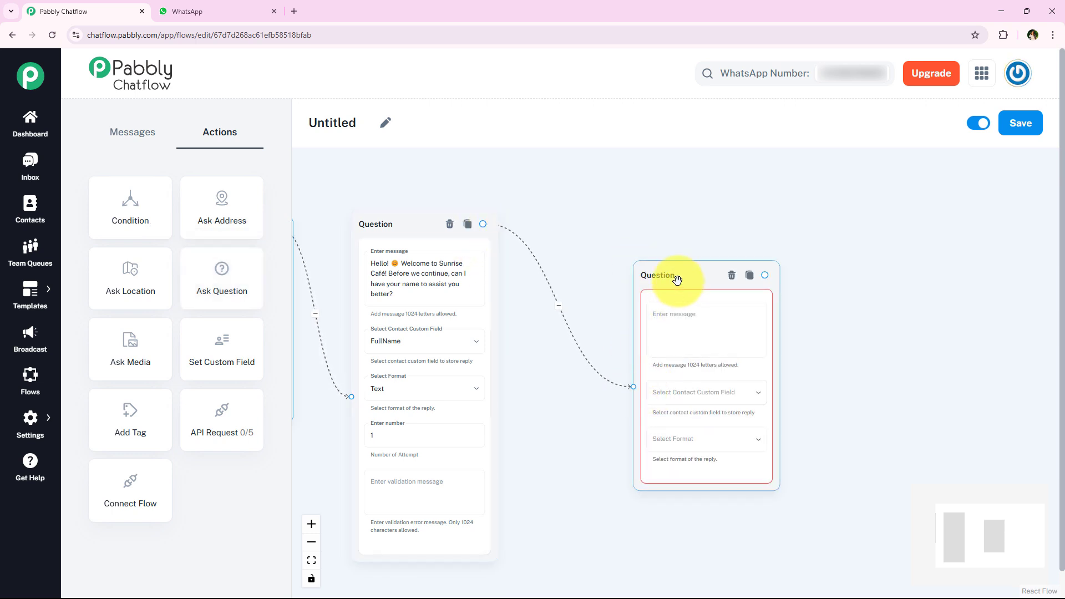
drag(677, 281, 601, 230)
click(622, 265)
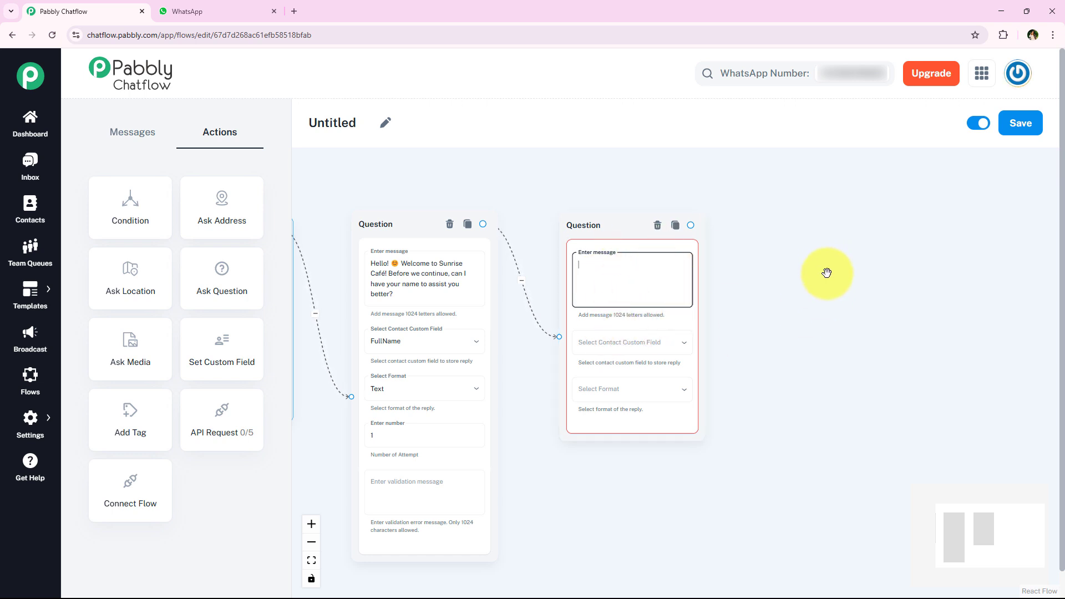
text(Thanks! Now, please share your email so we can send you updates and offers. ✉)
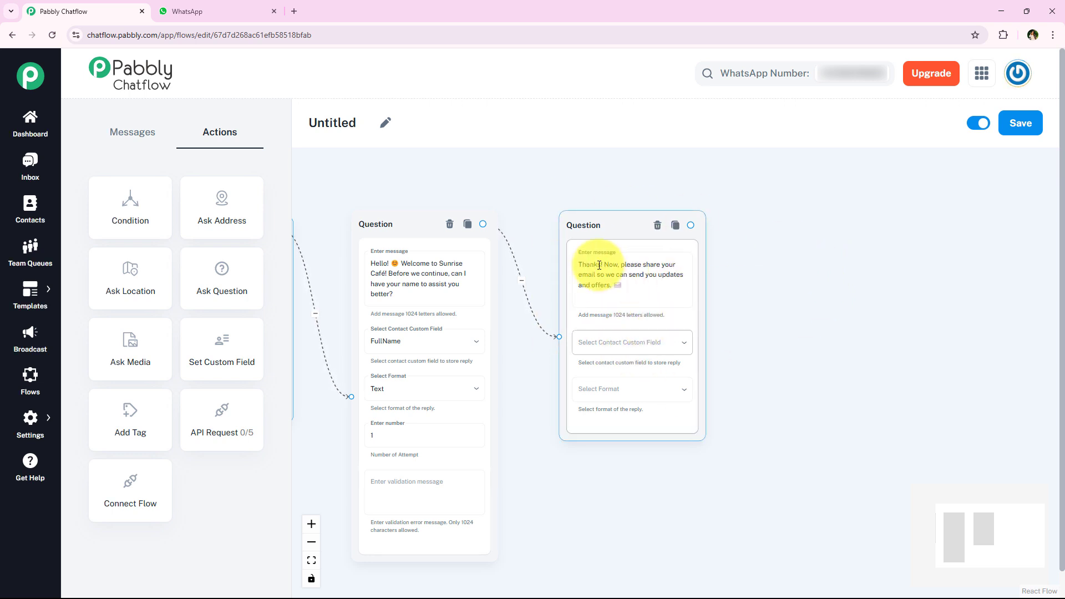
drag(614, 232, 592, 226)
Step: Save the email reply to the Email custom field using the Email format
click(613, 343)
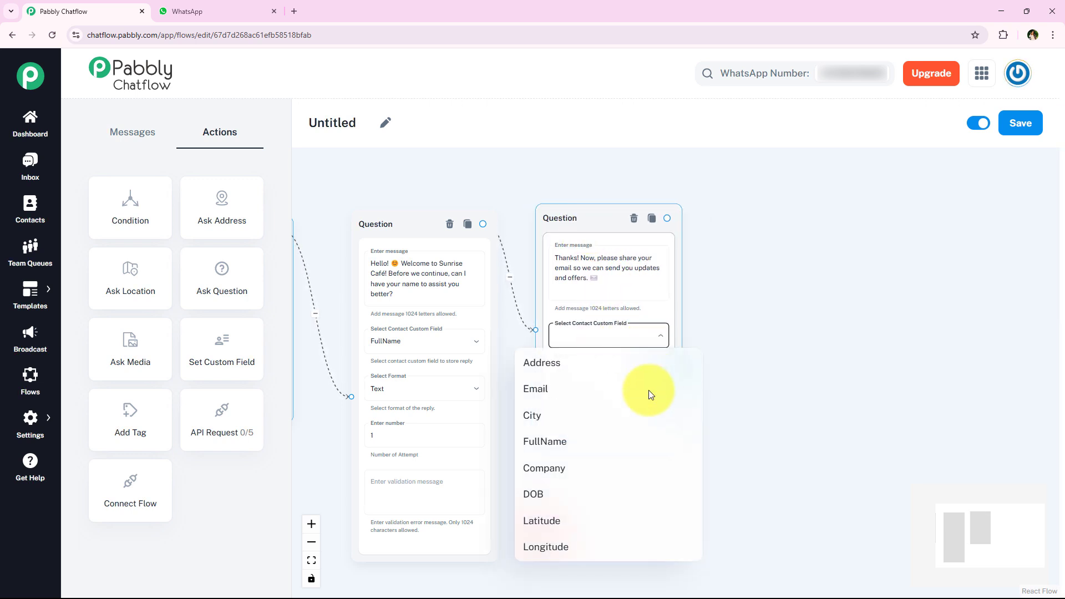
click(615, 391)
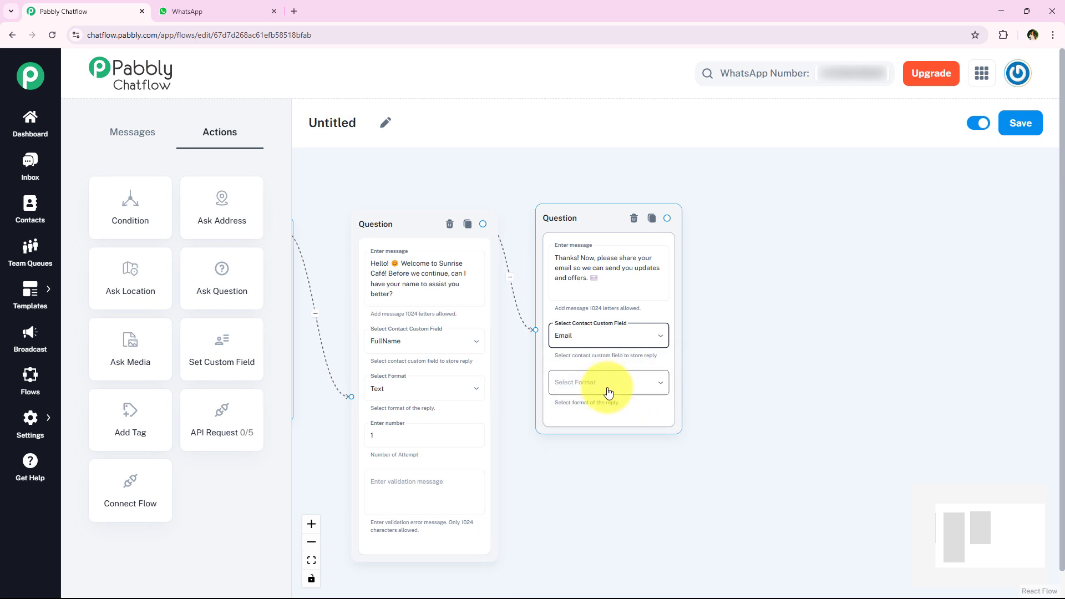
click(608, 392)
click(578, 541)
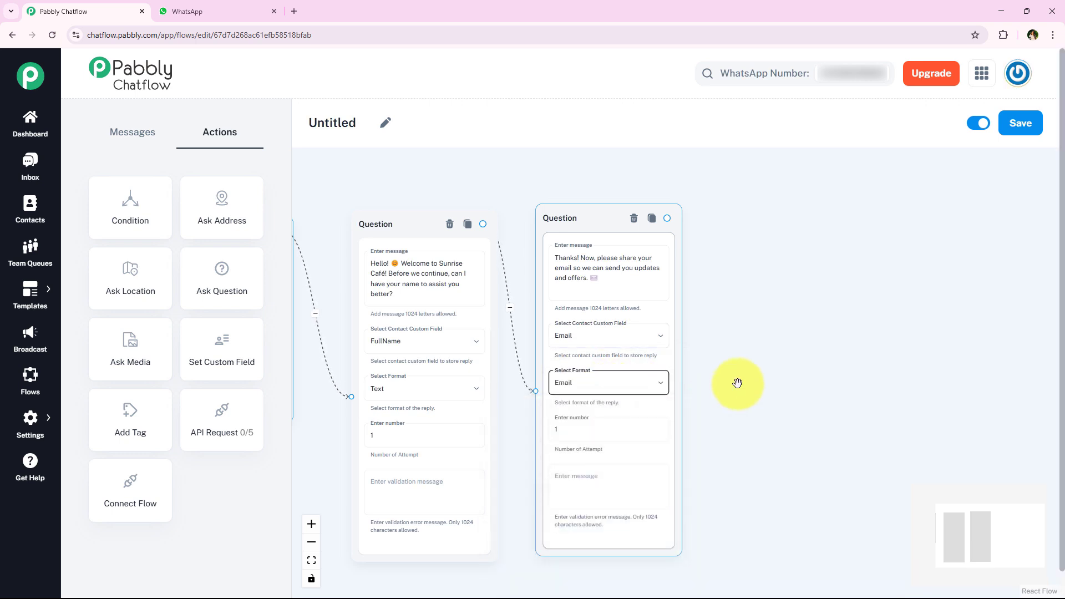
click(624, 424)
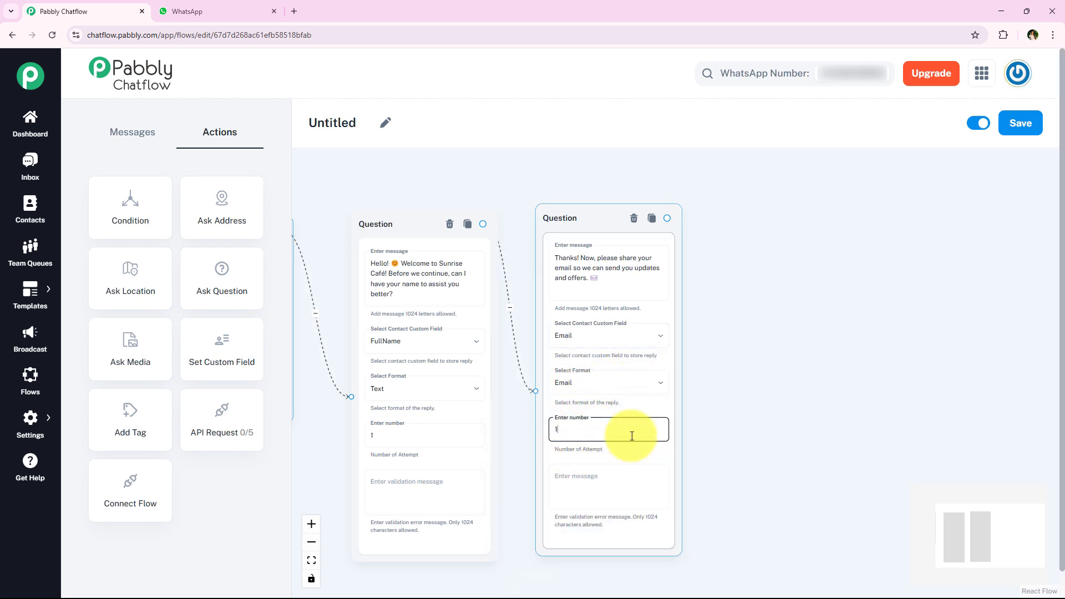
click(723, 413)
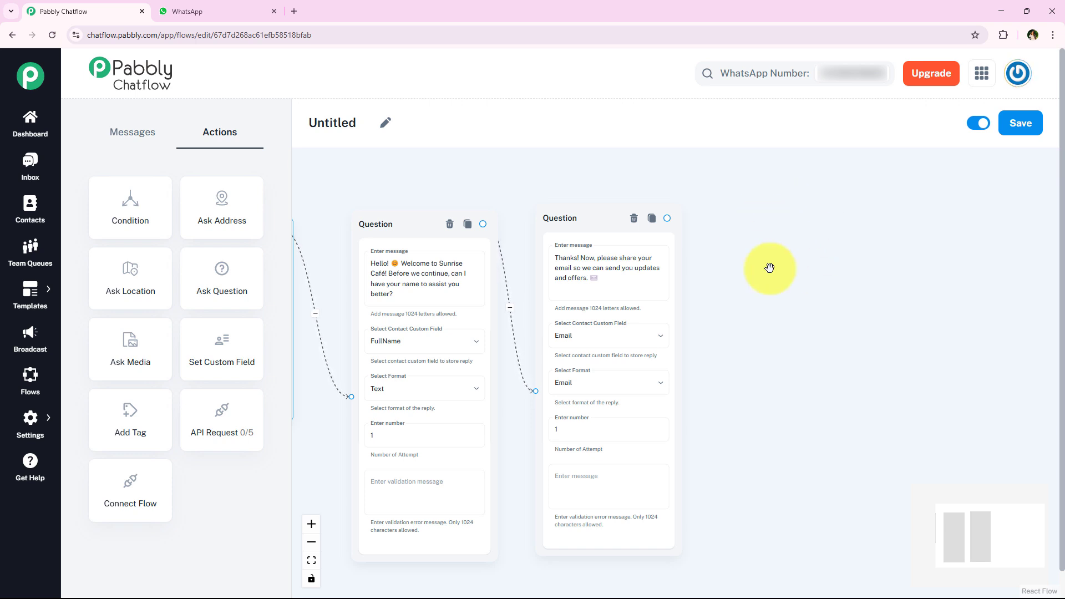
Step: Add a Text + Button message after the email question: 'Great! How can I help you today? Please select an option below:'
drag(854, 197, 618, 221)
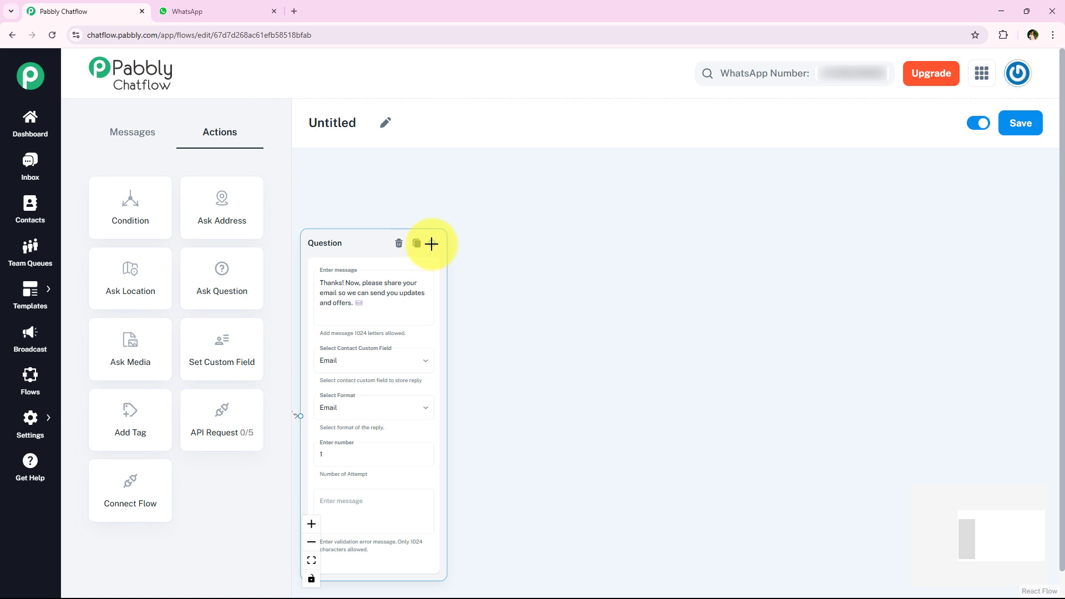
drag(432, 243, 590, 360)
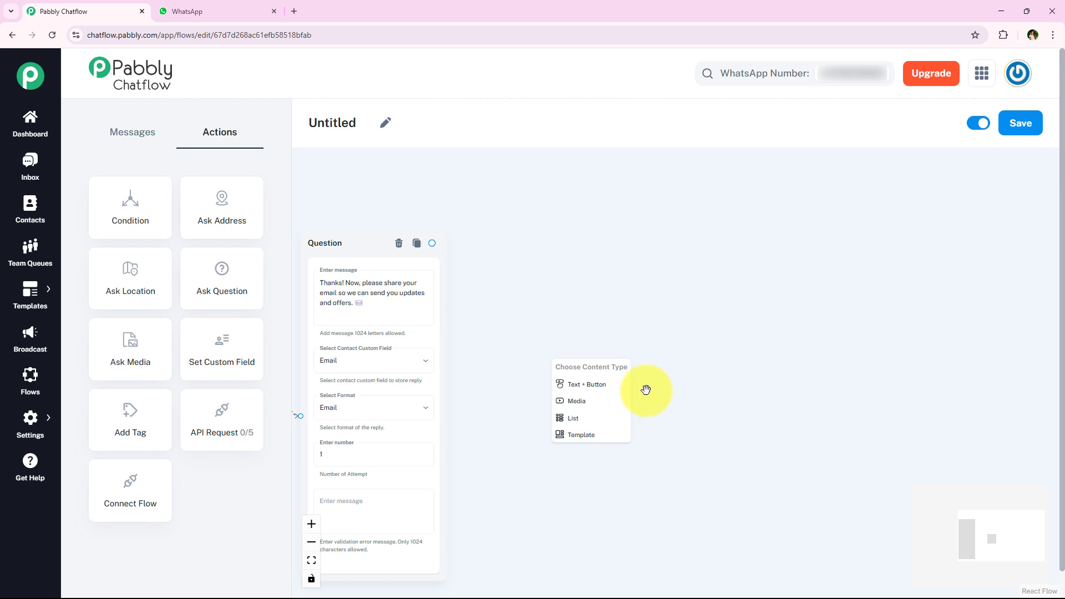
scroll(645, 390, up, 1)
click(589, 389)
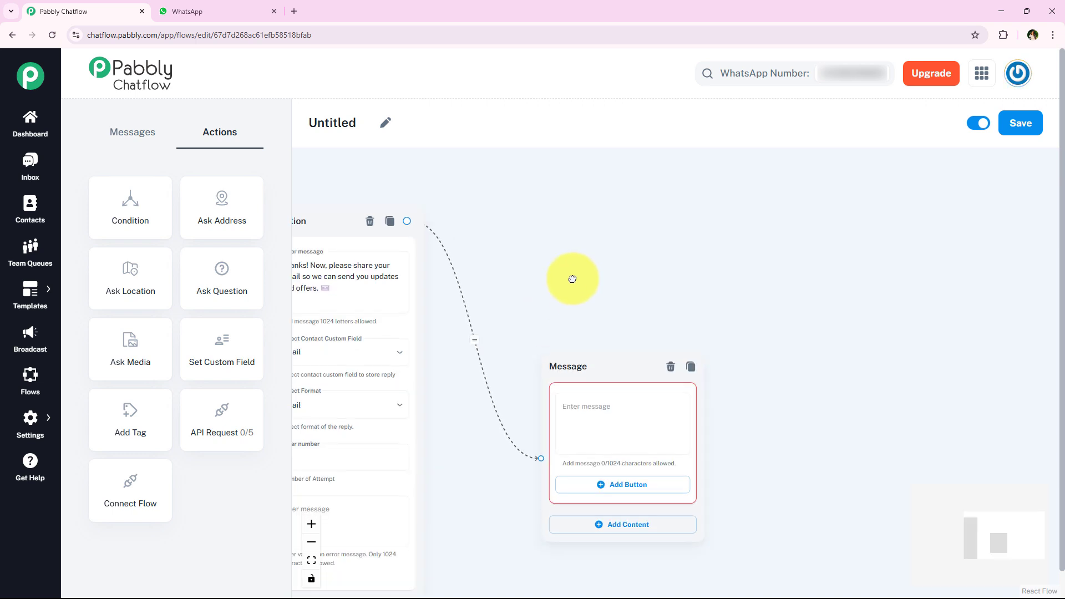
drag(571, 278, 604, 235)
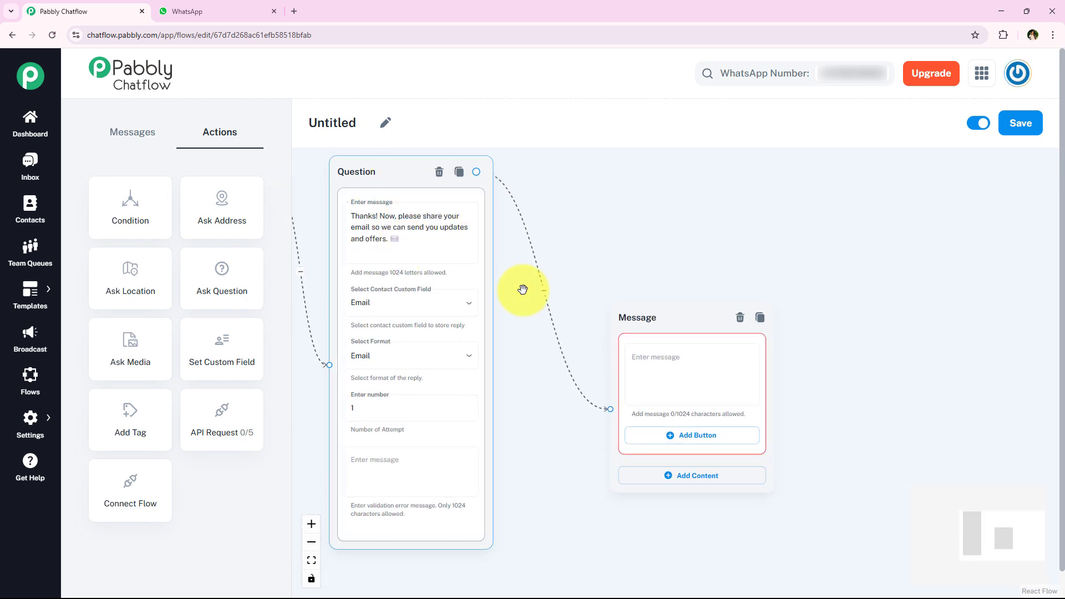
drag(652, 311, 598, 232)
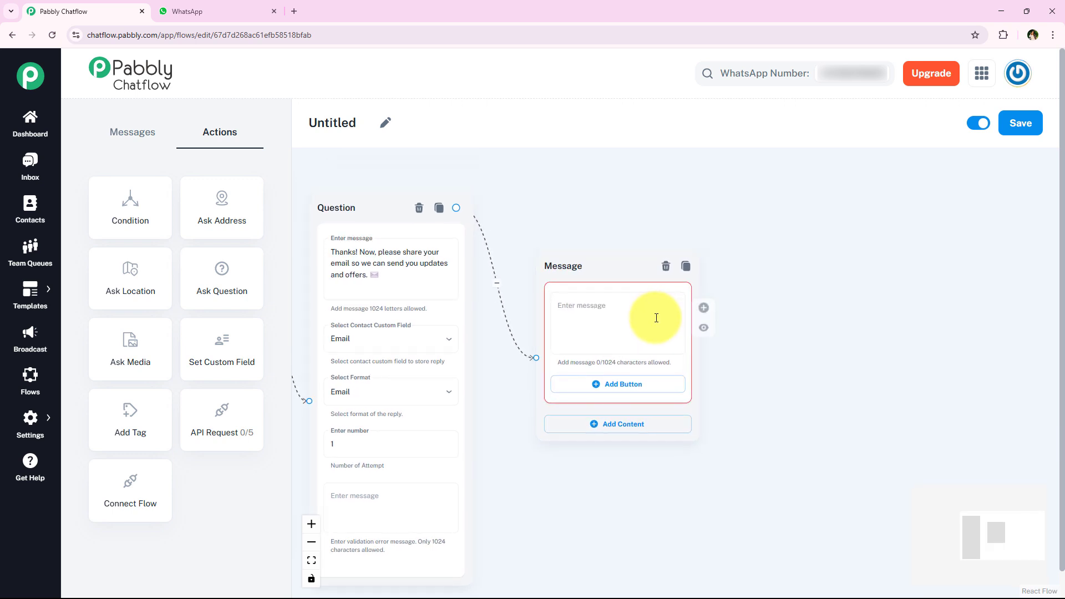
click(606, 318)
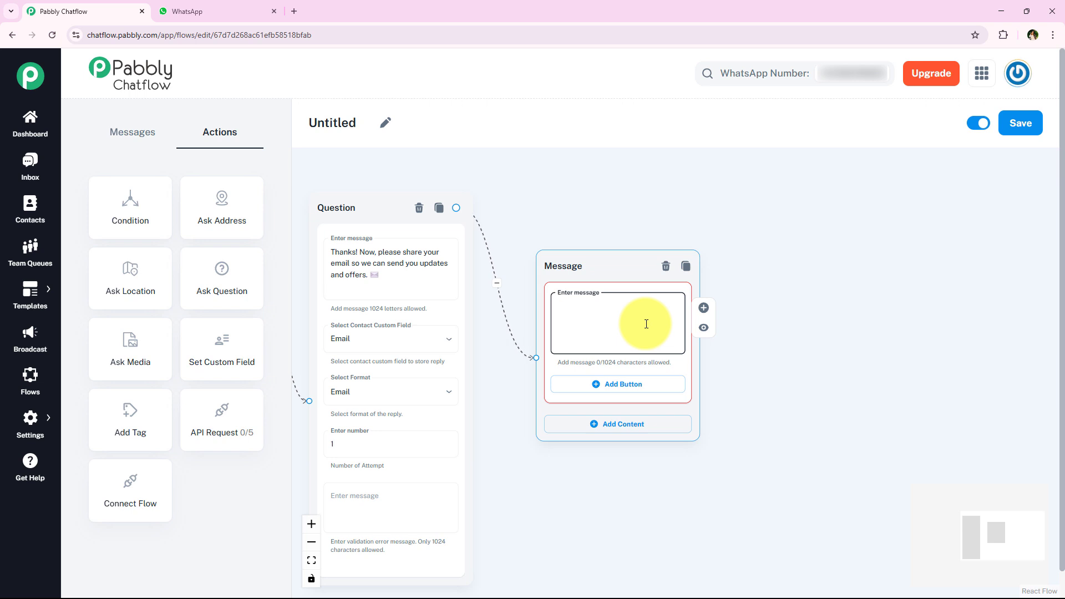
text(Great! How can I help you today? Please select an option below:)
click(721, 340)
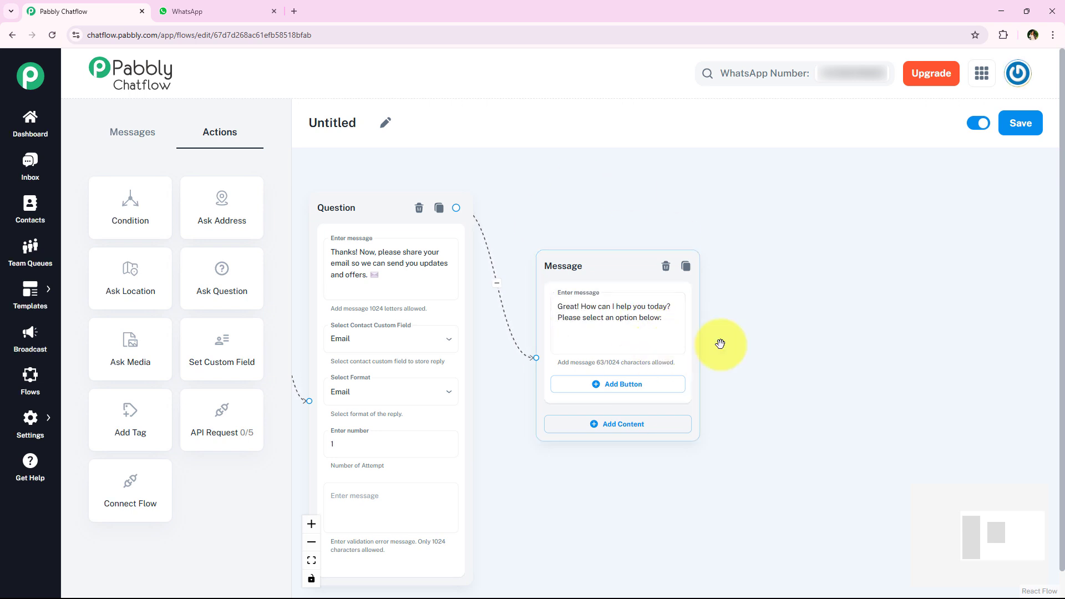
click(564, 335)
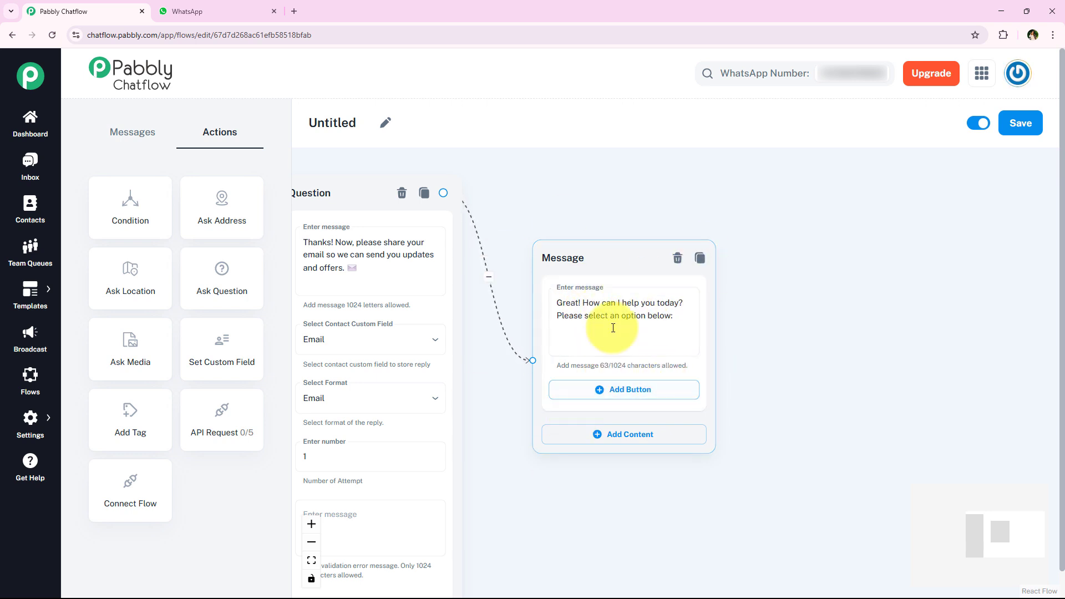
drag(599, 247, 588, 190)
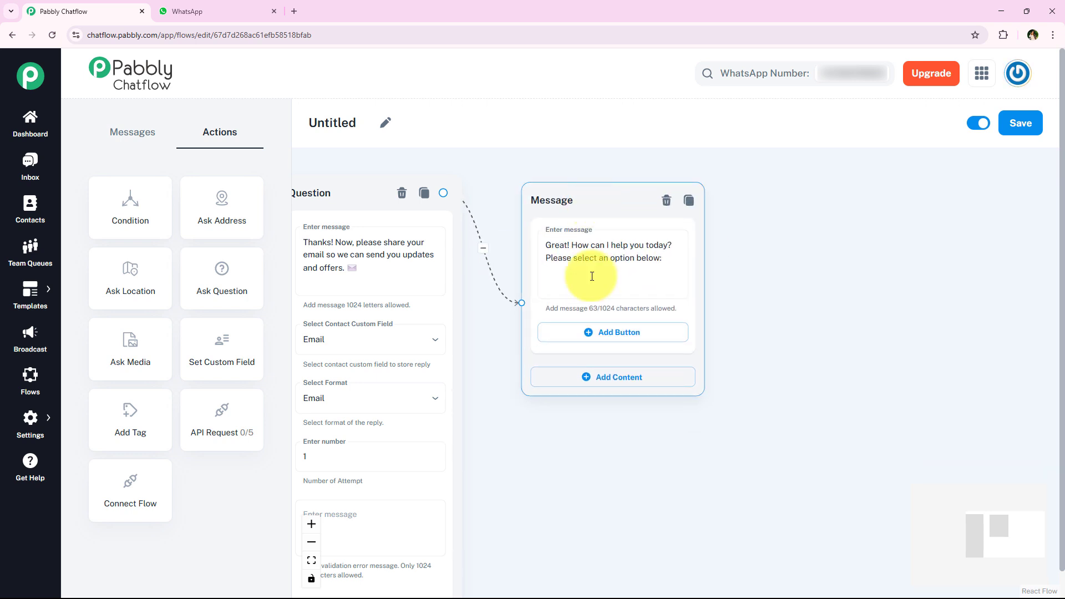
click(693, 399)
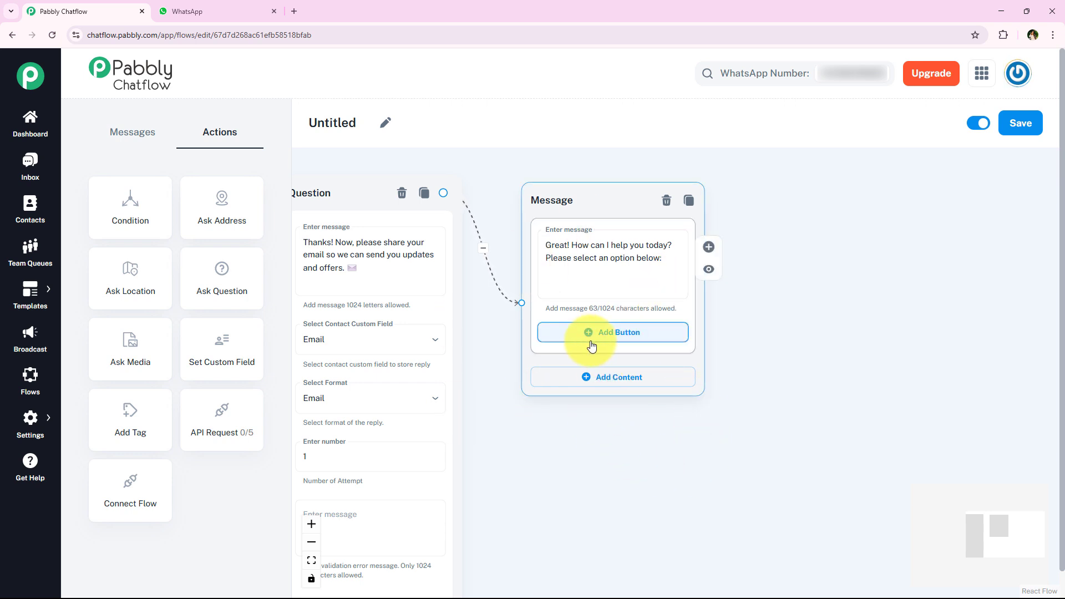
Step: Give the message three buttons: Business Hours, Store Address and Contact Details
click(642, 345)
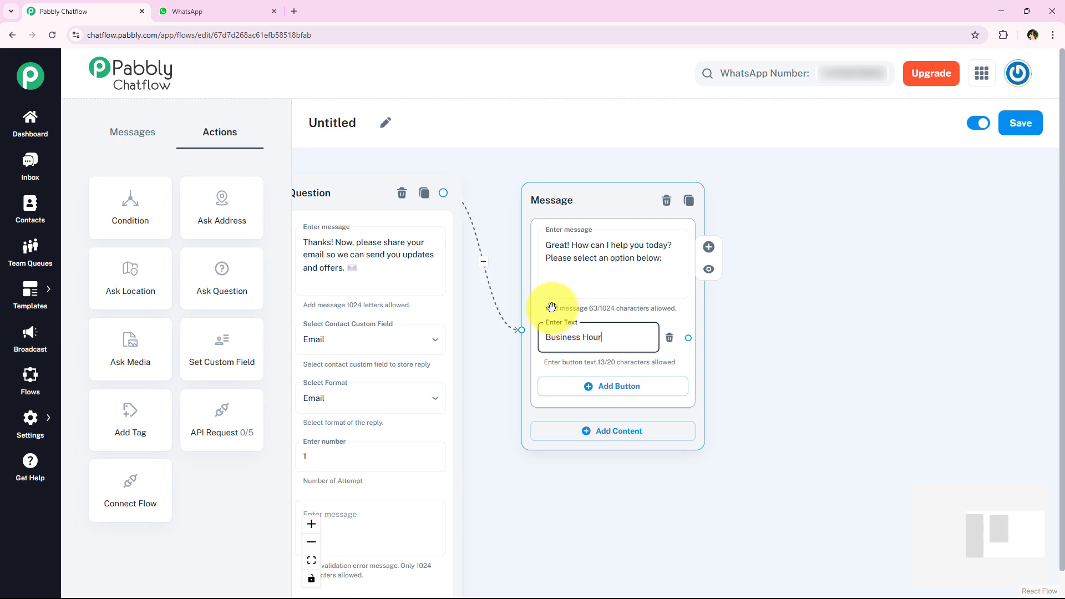
click(605, 391)
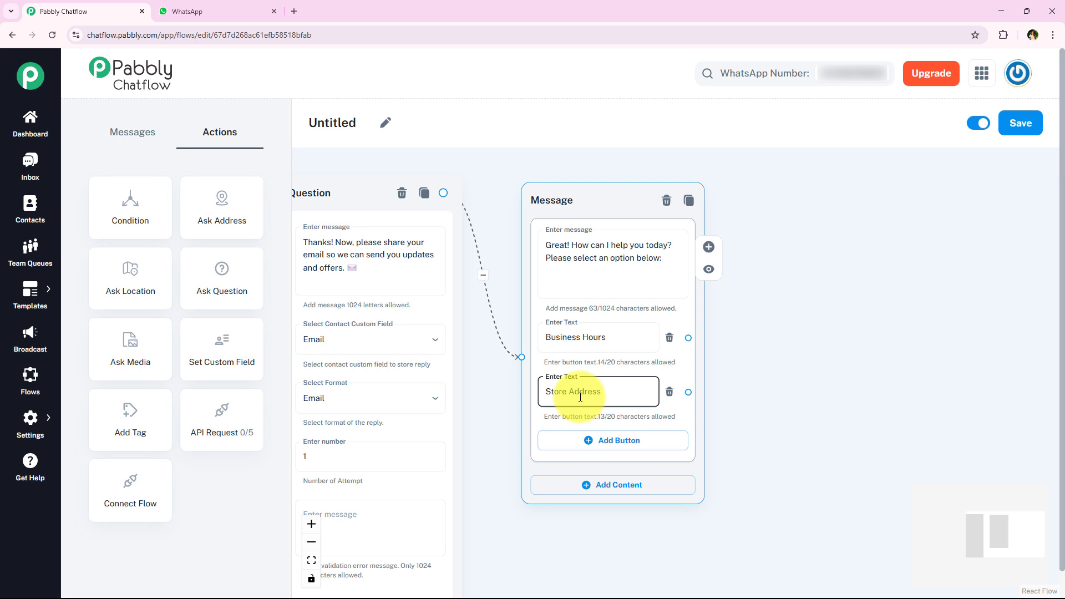
click(638, 441)
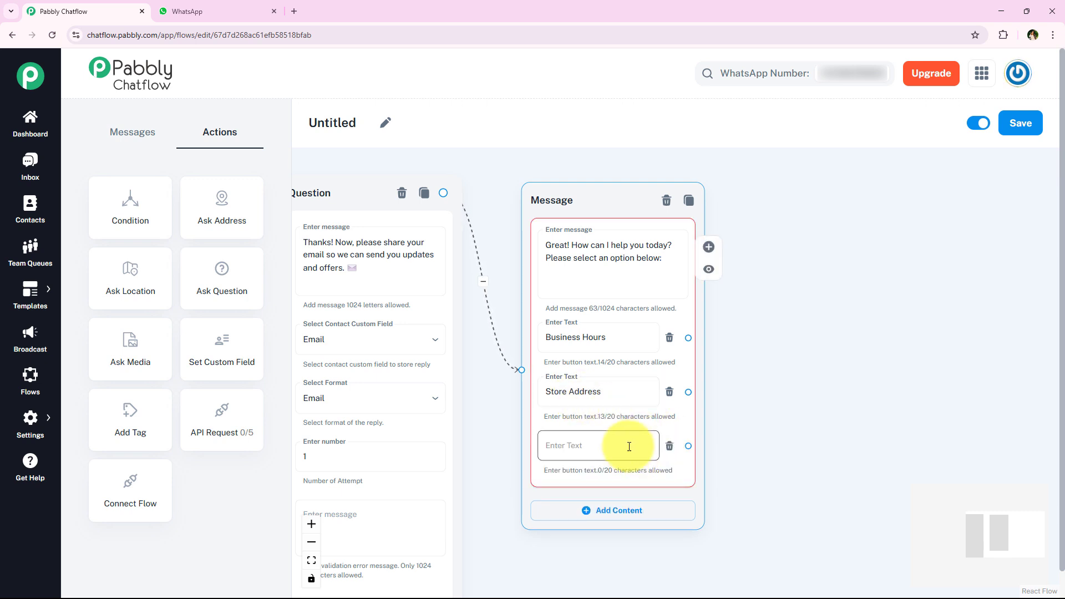
text(Contact Details)
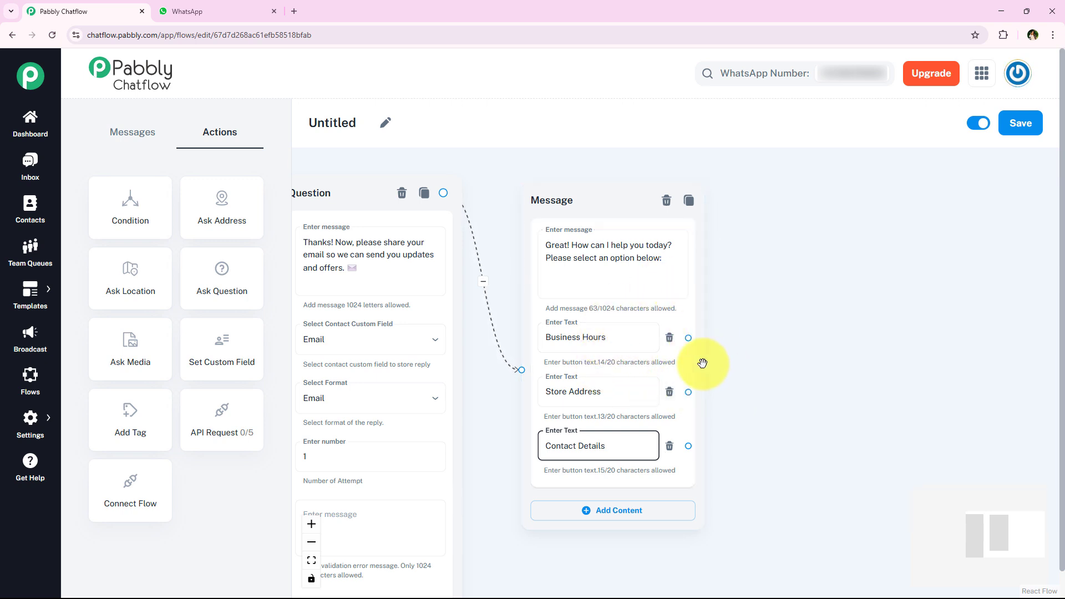
scroll(806, 388, down, 1)
drag(775, 390, 493, 459)
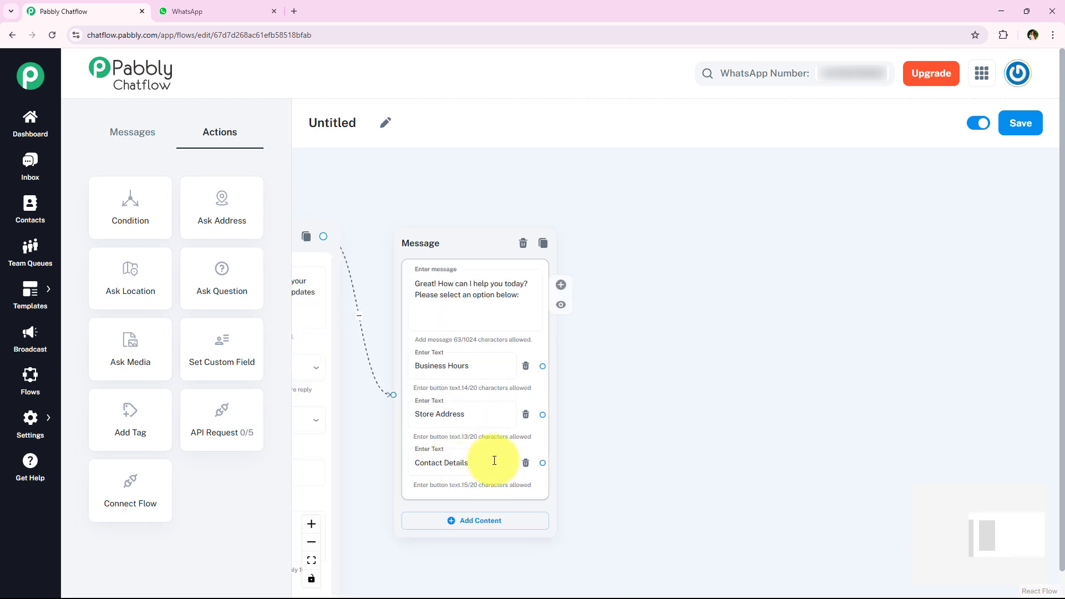
click(522, 436)
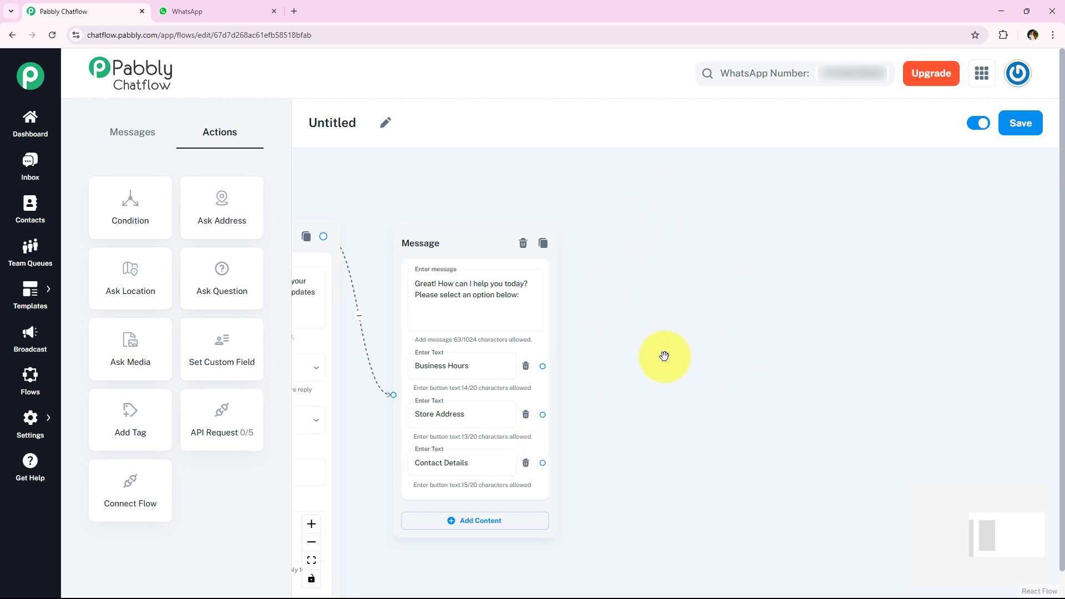
Step: Add a Text + Button message after Business Hours containing the store's opening hours
click(561, 284)
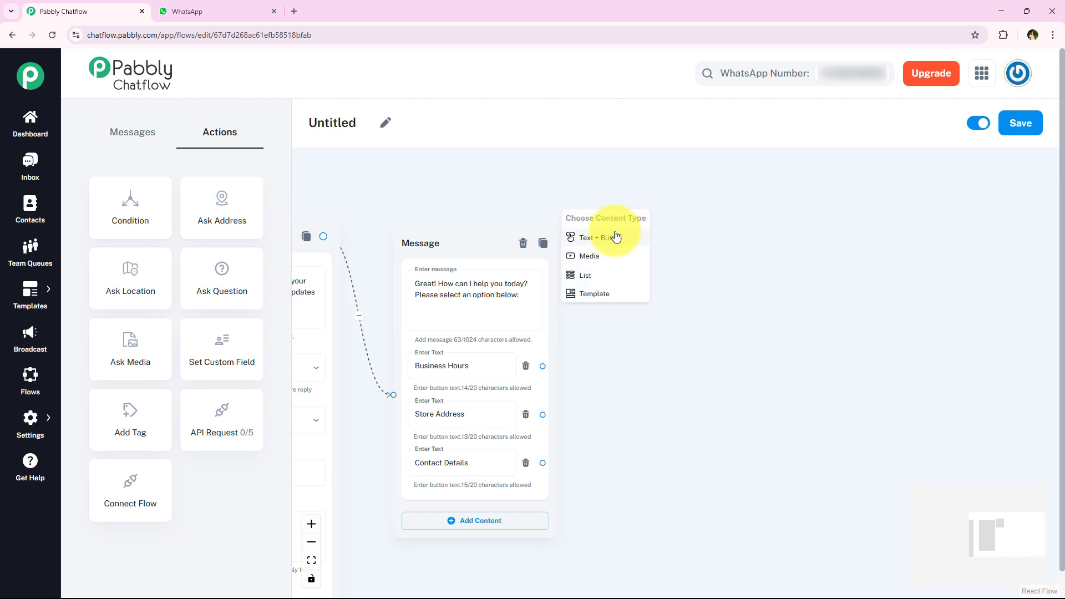
click(615, 237)
drag(675, 427, 622, 464)
drag(571, 244, 645, 164)
click(616, 242)
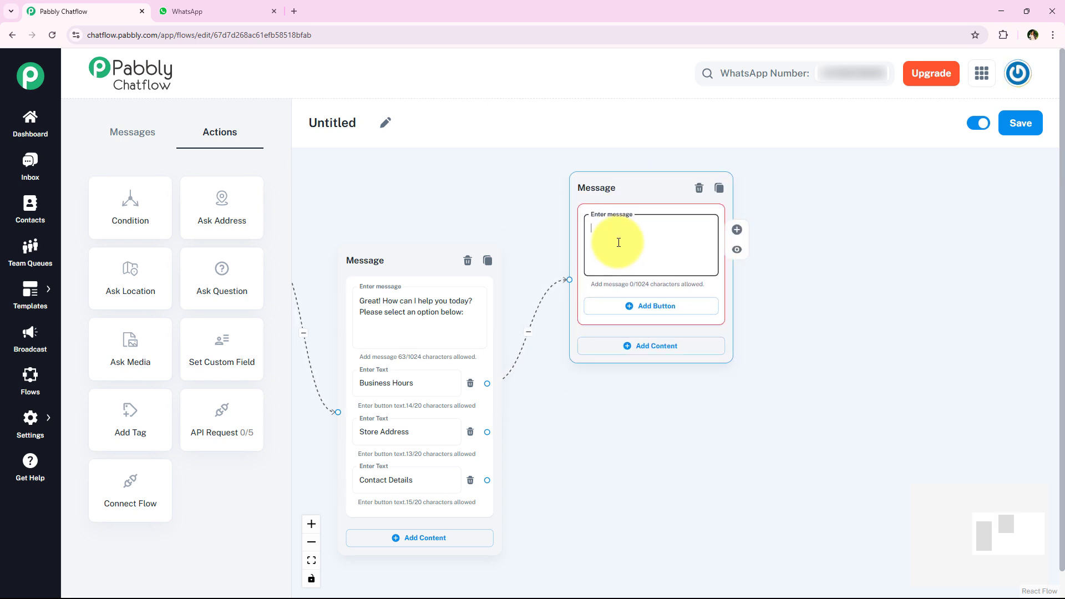
key(ctrl+v)
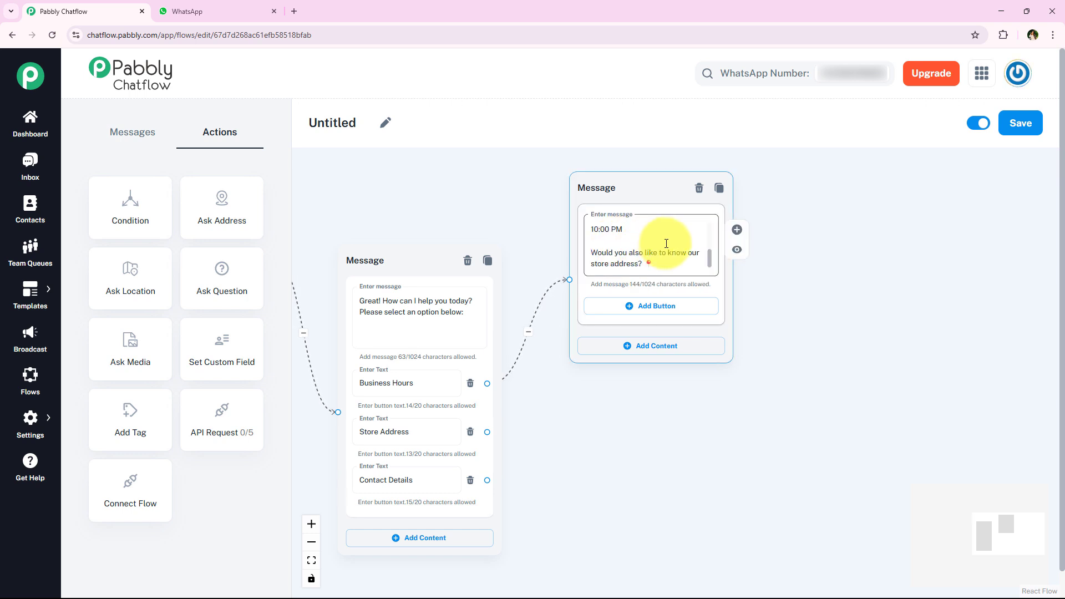
drag(713, 245, 715, 267)
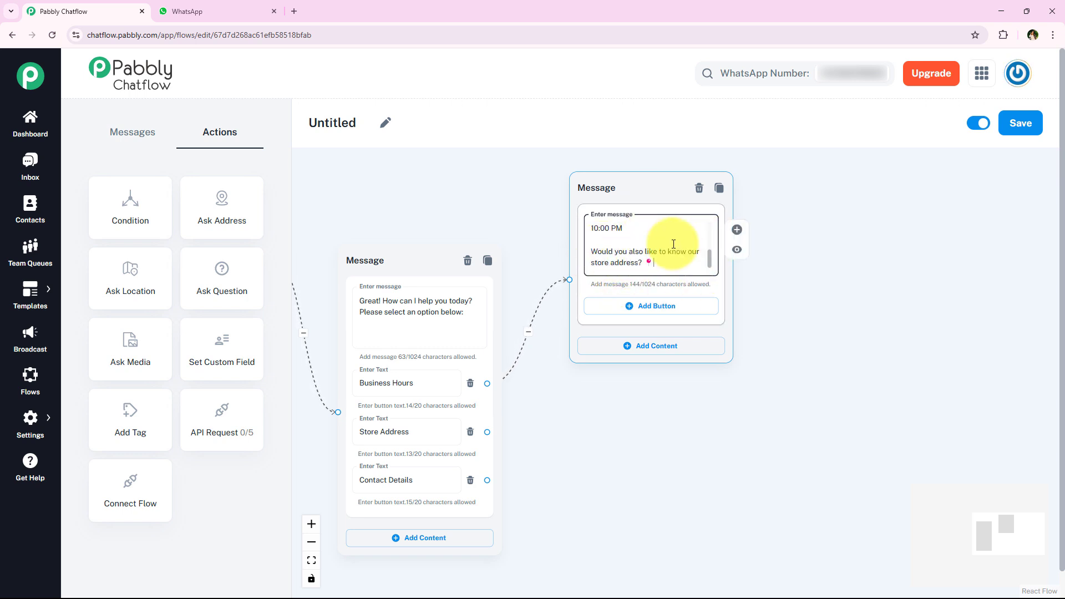
Step: Give the hours message 'Yes, show address' and 'No, that's all' reply buttons
click(660, 314)
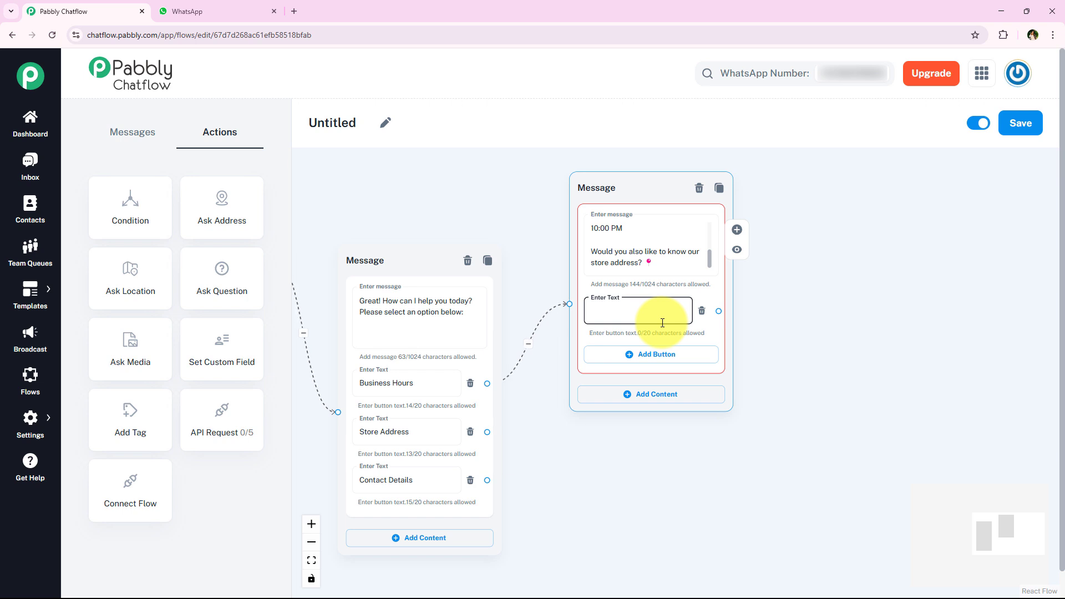
text(✅ Yes, show address)
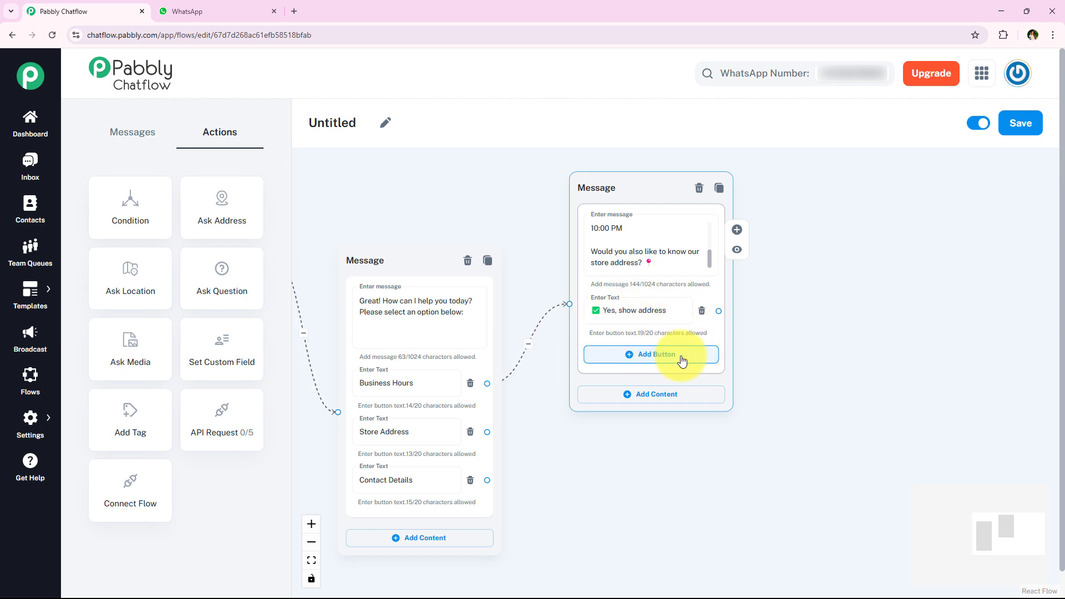
click(638, 355)
click(639, 358)
text(❌ No, that's all)
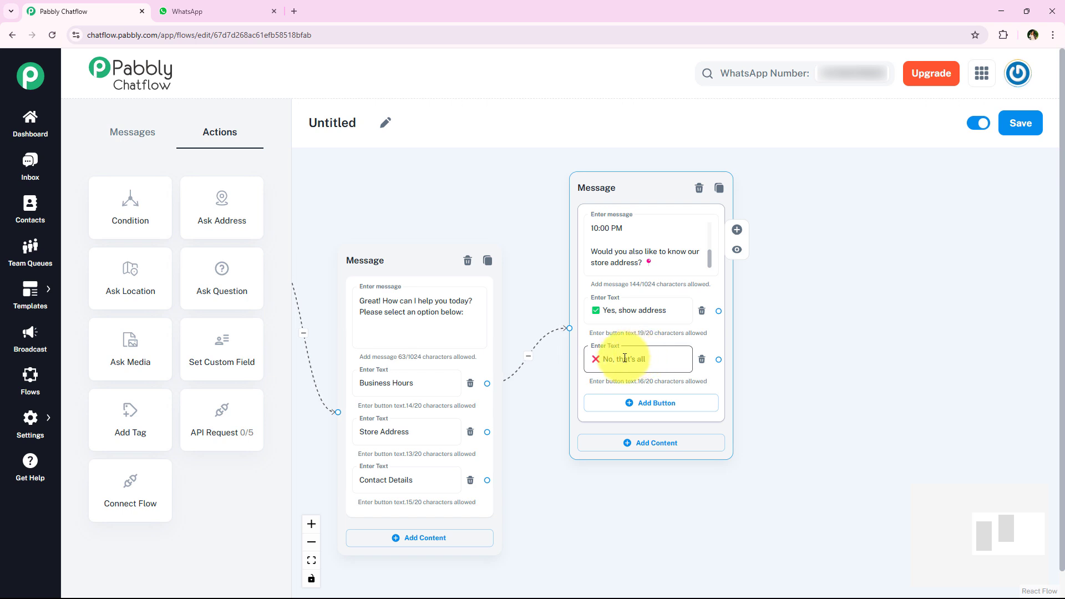
click(710, 209)
drag(711, 210, 518, 281)
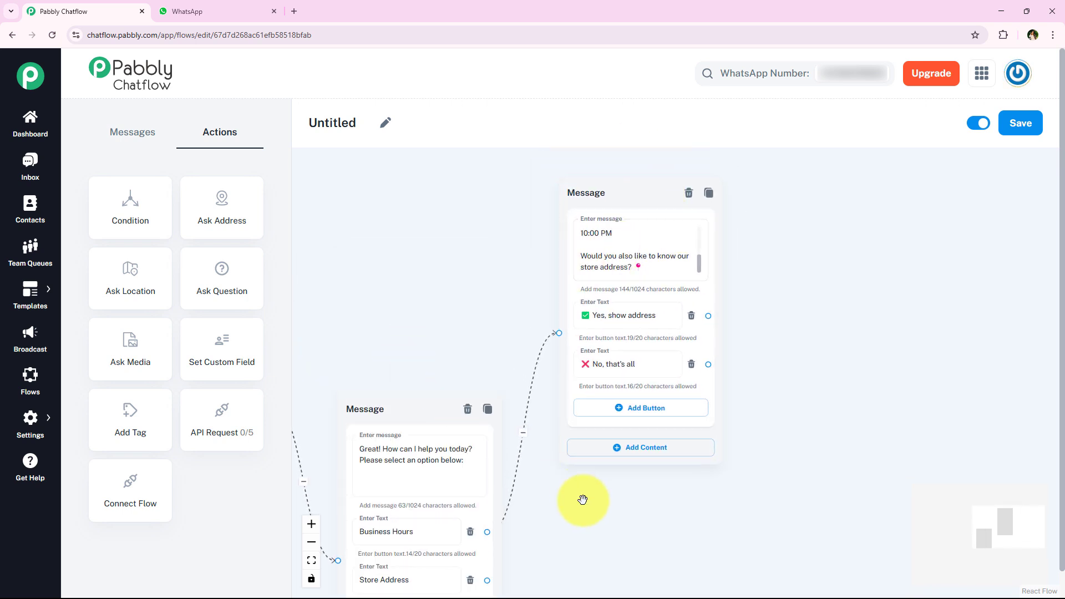
drag(582, 499, 535, 344)
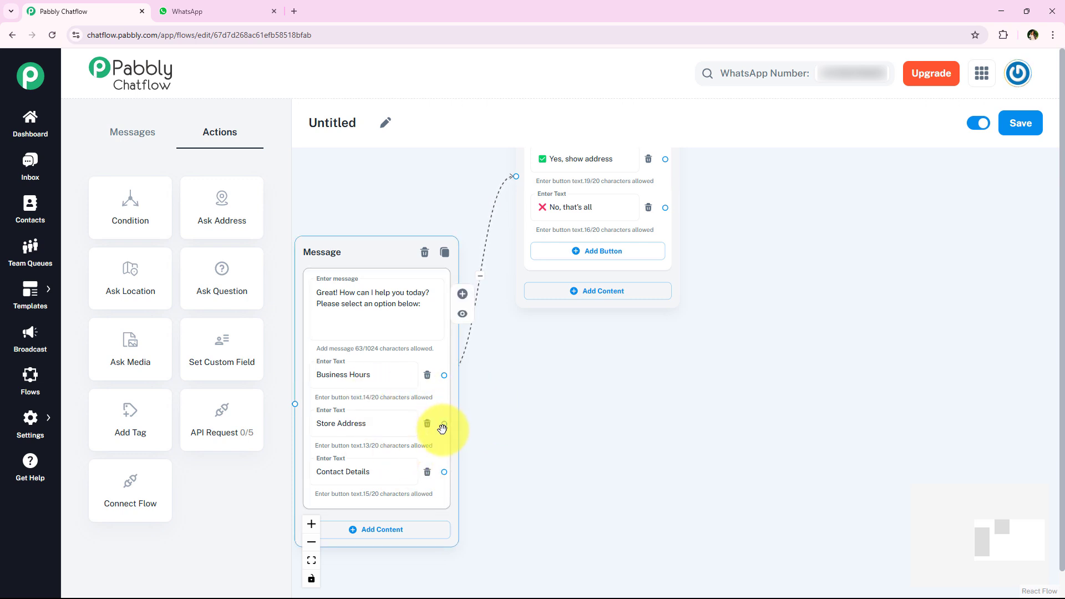
Step: Add a Text + Button message after Store Address with the 123 Main Street, Downtown City text
drag(444, 424, 531, 428)
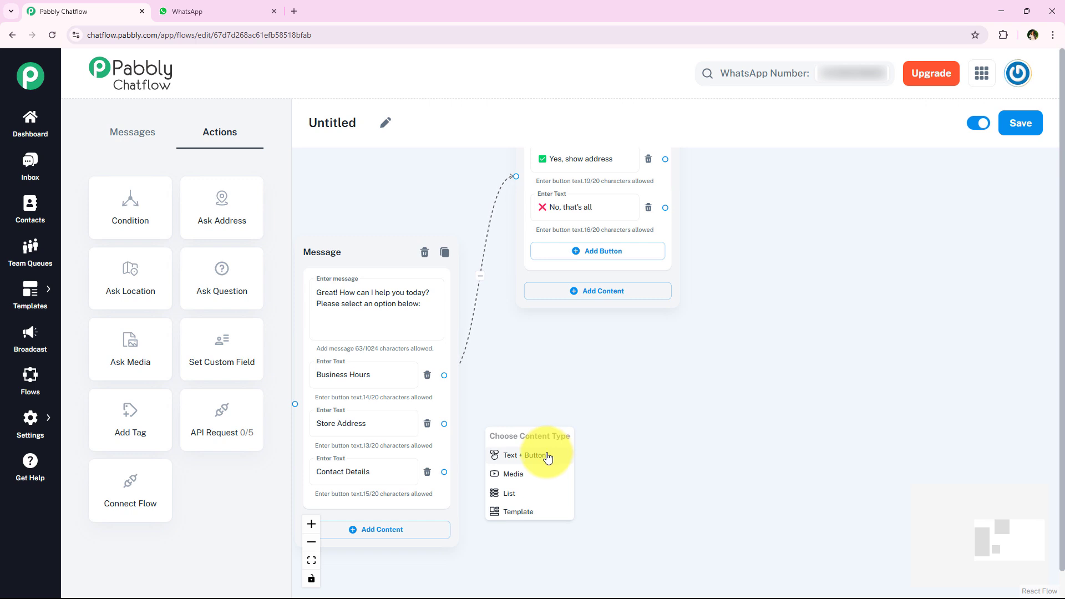
click(517, 461)
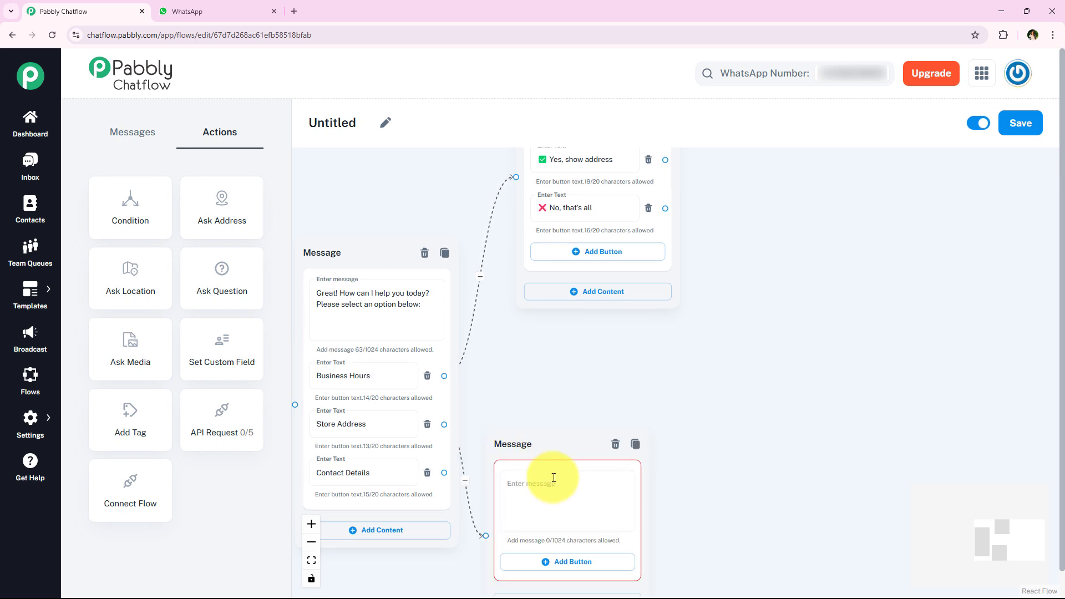
drag(582, 441, 808, 321)
click(757, 366)
key(ctrl+v)
click(705, 347)
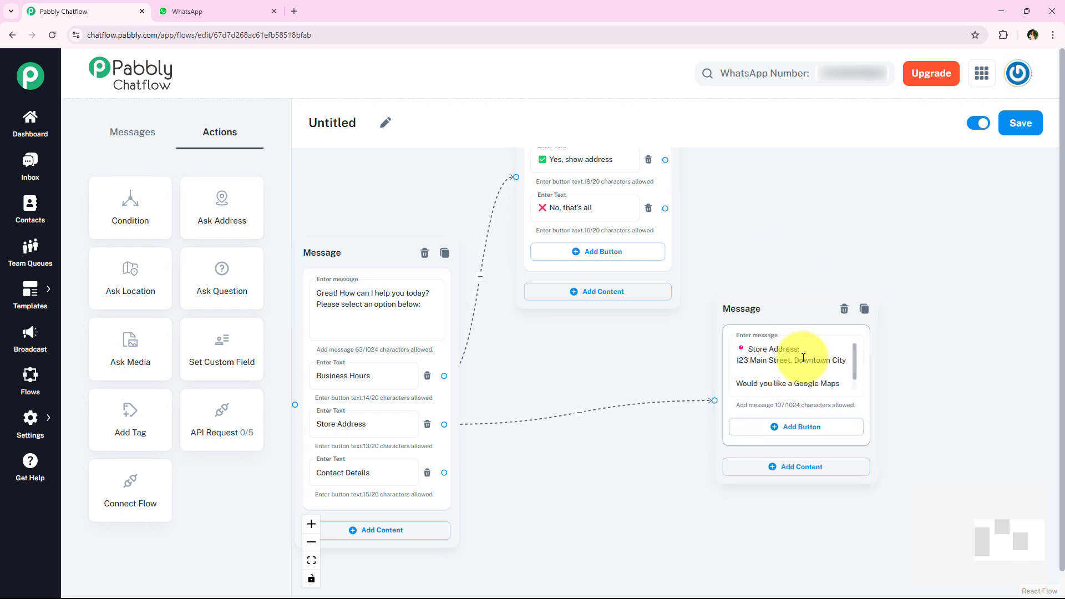
mouse_move(835, 374)
click(855, 357)
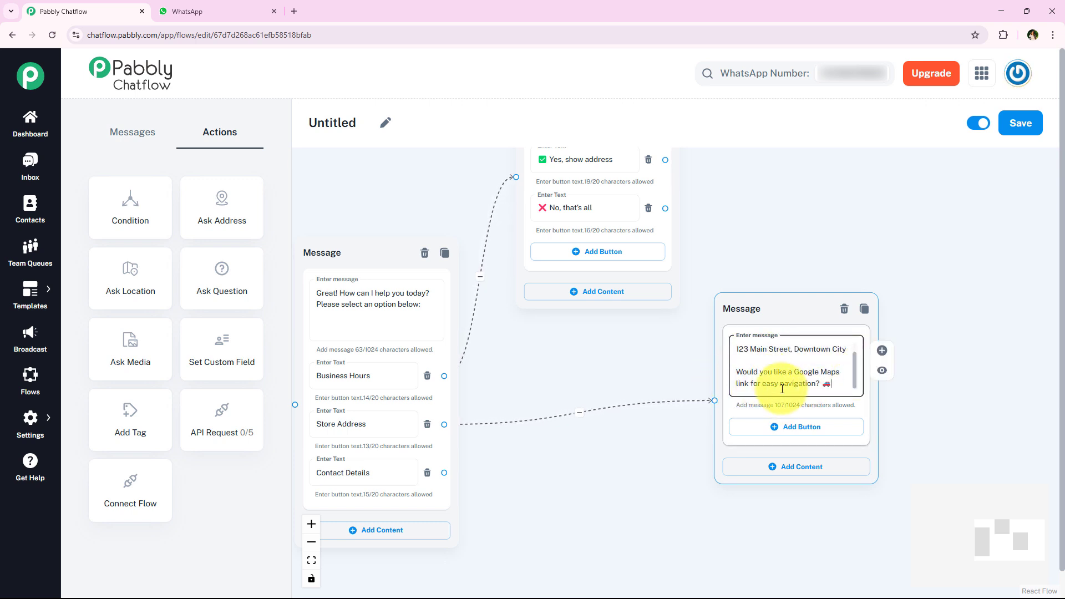
Step: Add a 'Get Directions' reply button to the address message
click(792, 426)
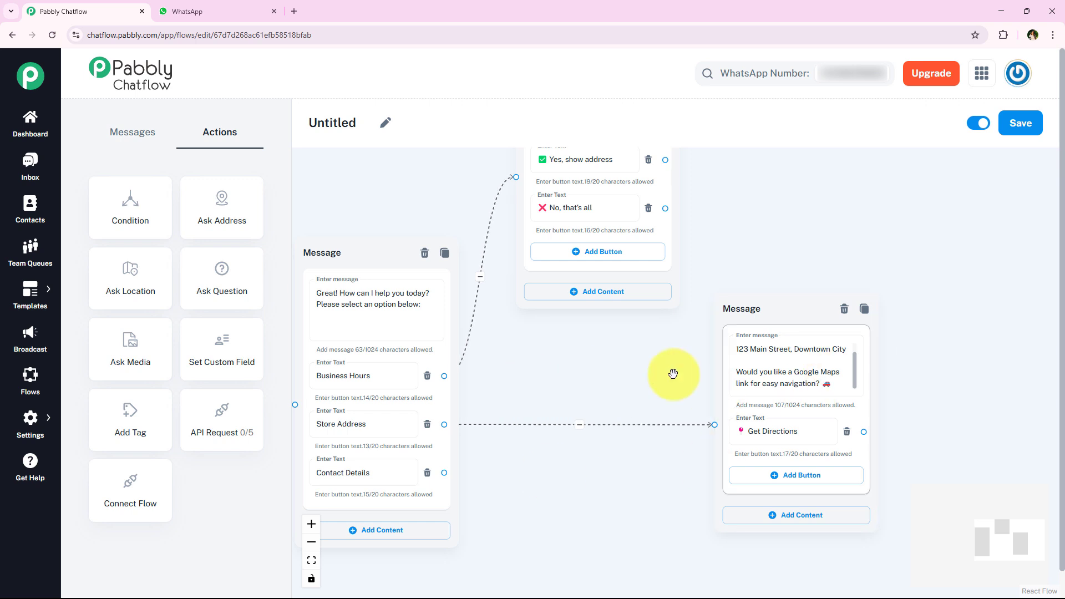
click(621, 362)
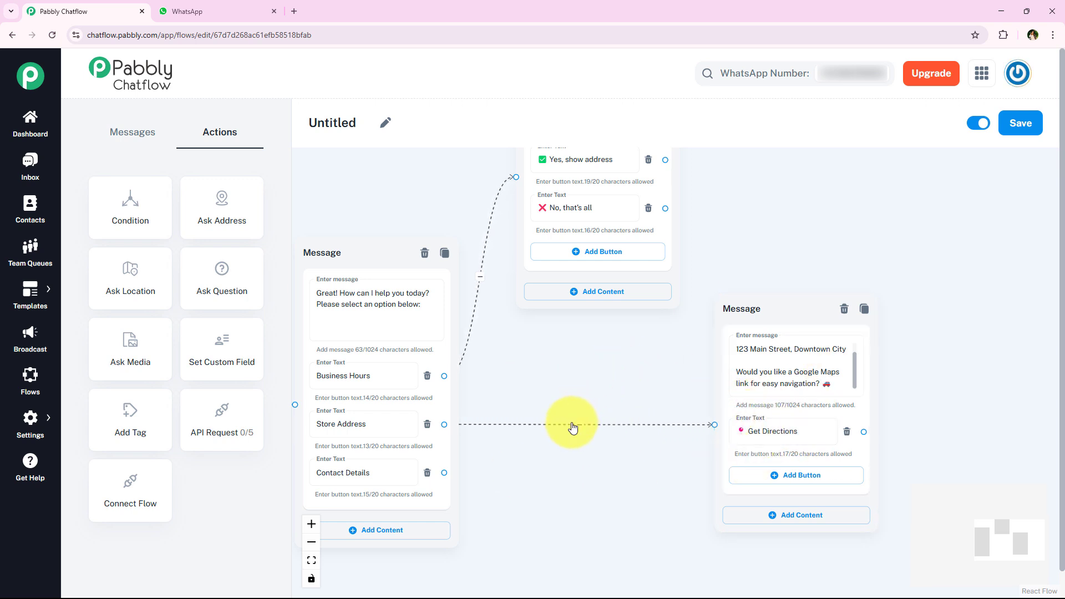
scroll(573, 427, down, 3)
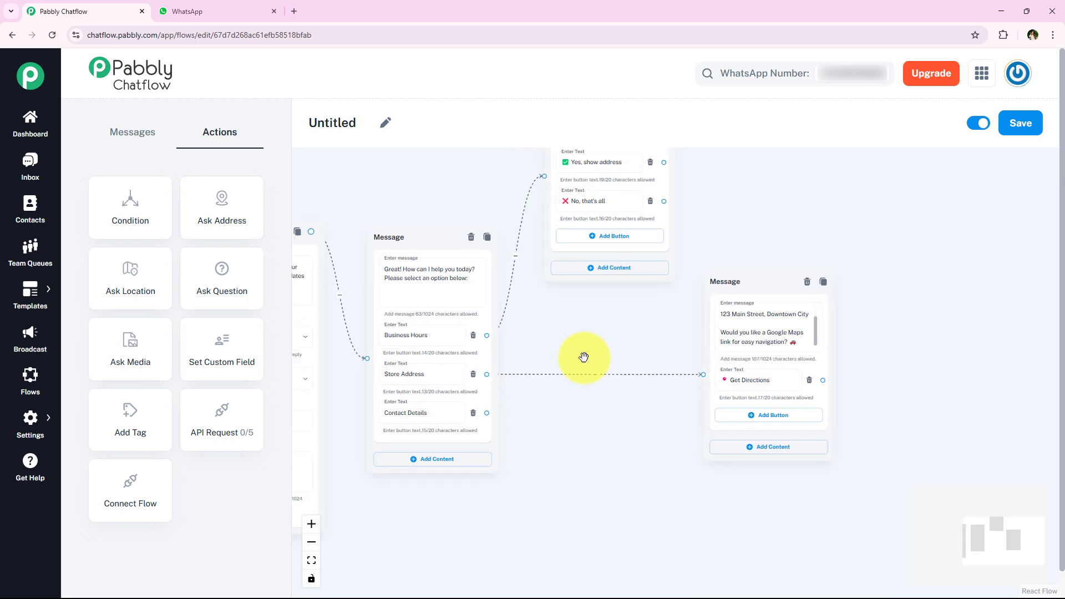
scroll(584, 357, up, 1)
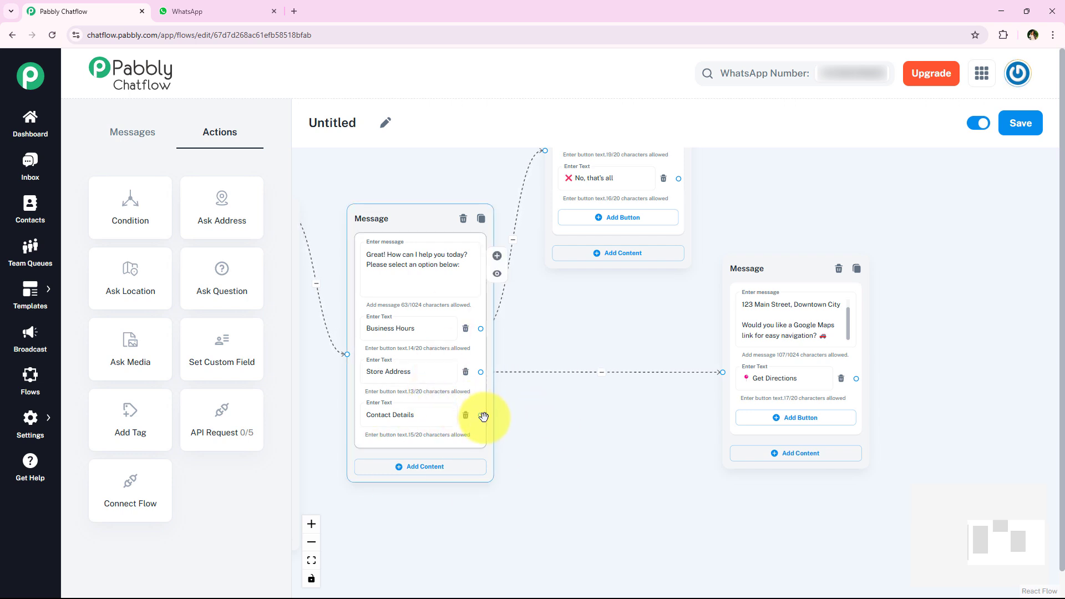
Step: Add a Text + Button message after Contact Details with phone, email and a Sunrise Café sign-off
drag(480, 415, 614, 503)
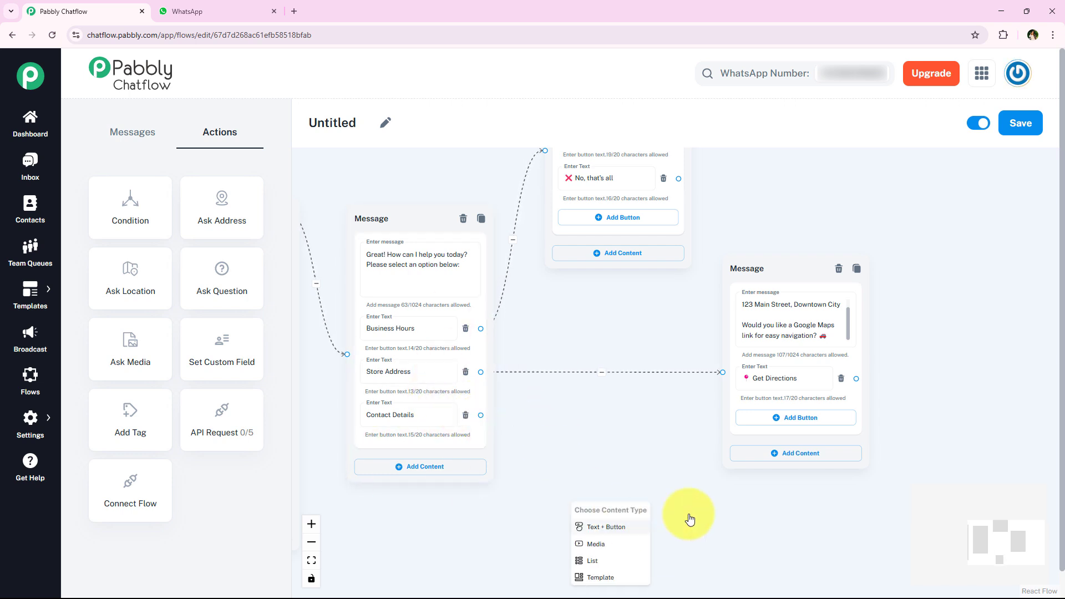
click(569, 459)
drag(582, 427, 533, 406)
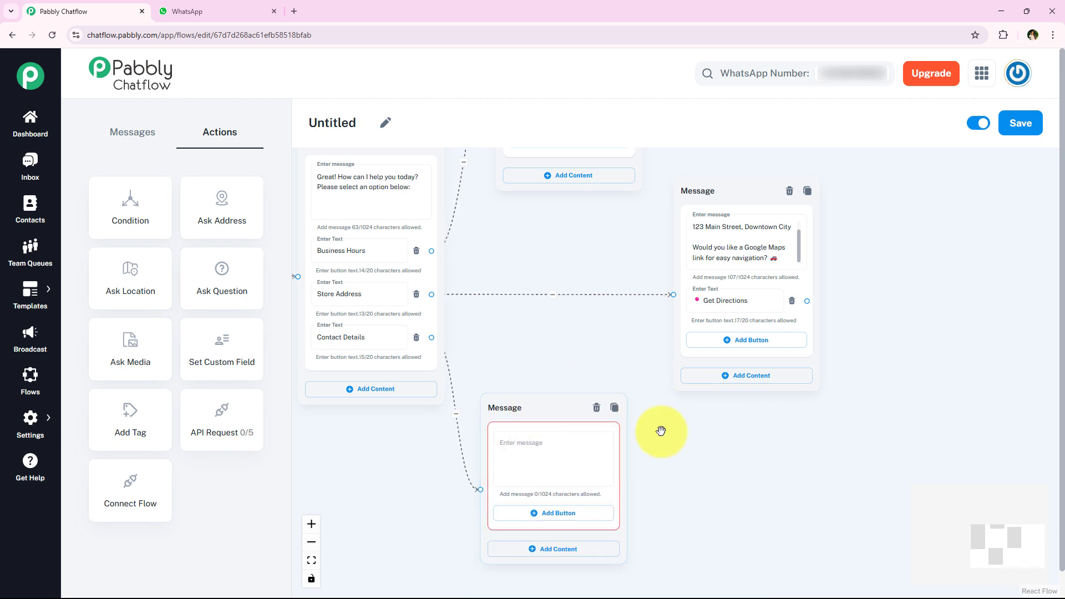
click(606, 460)
key(ctrl+v)
click(602, 467)
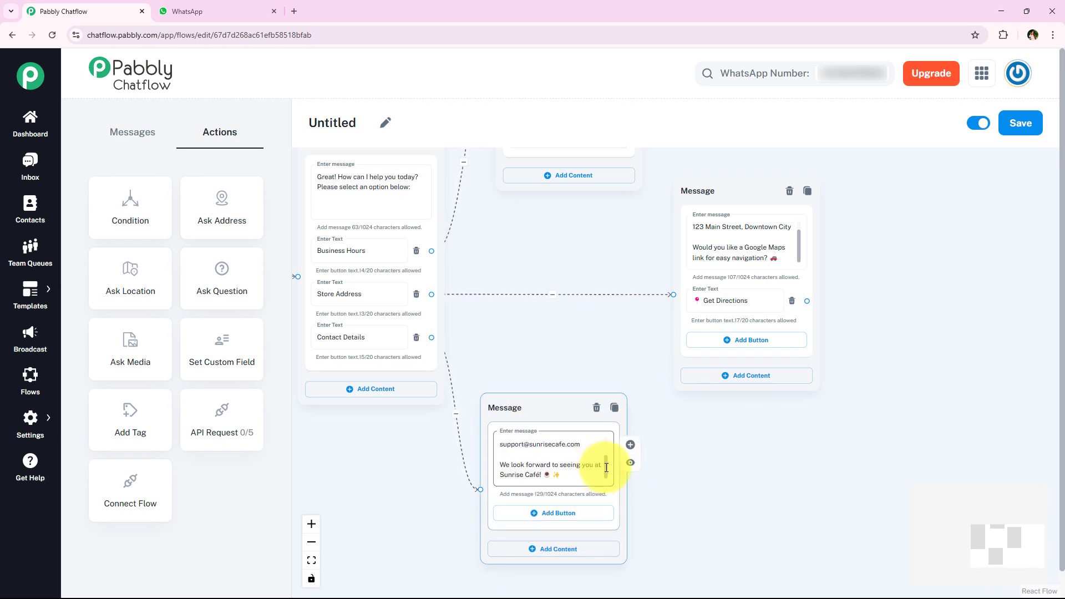
drag(606, 467, 605, 449)
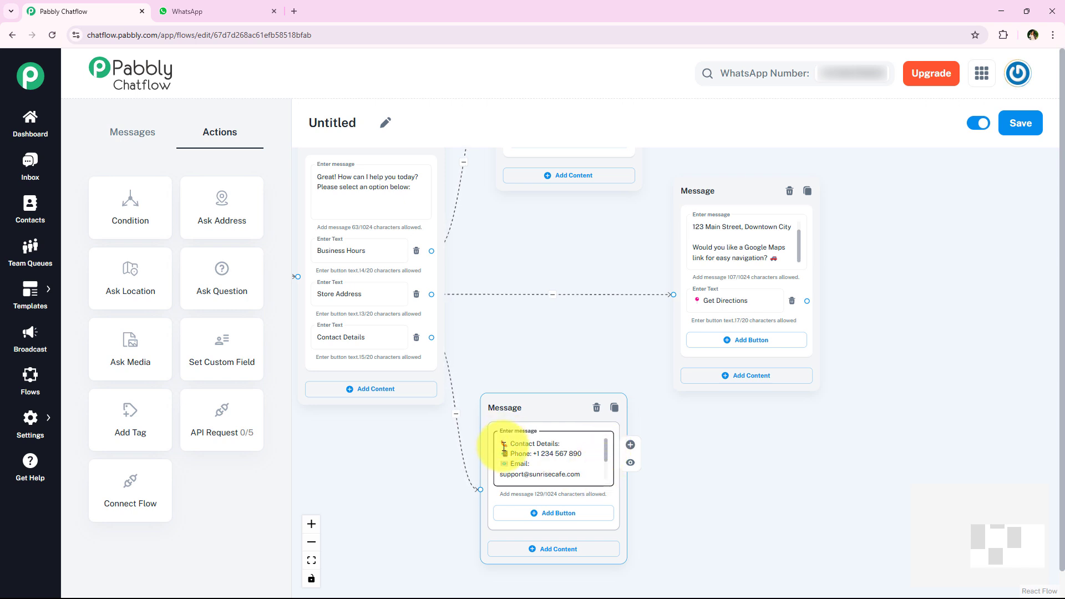
drag(606, 455, 603, 469)
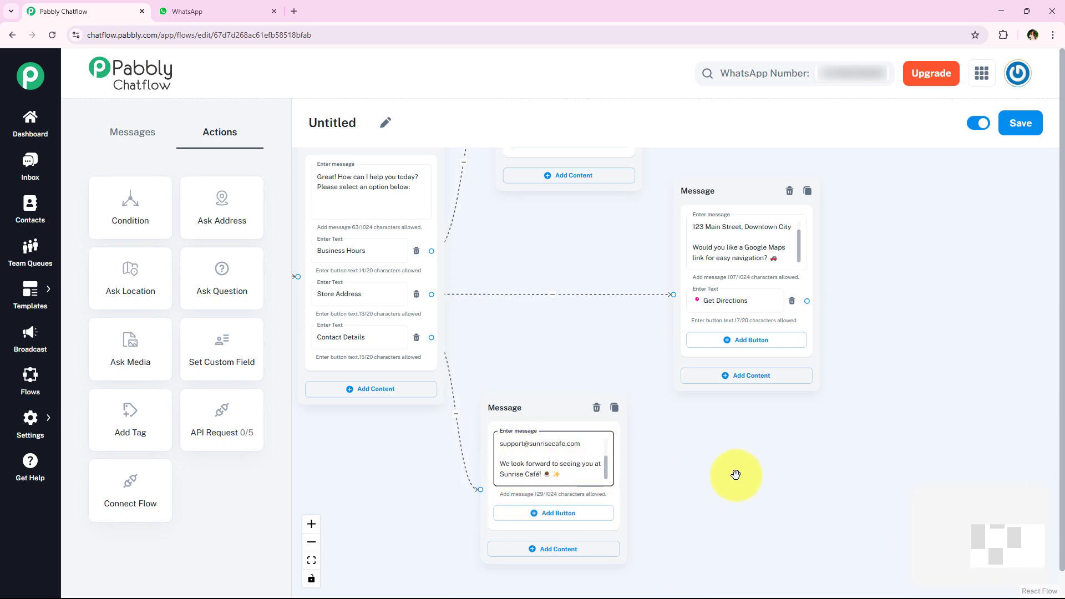
drag(725, 464, 713, 485)
Step: Connect the 'Yes, show address' button to the store address message
drag(609, 364, 488, 450)
scroll(476, 366, down, 2)
drag(487, 347, 487, 406)
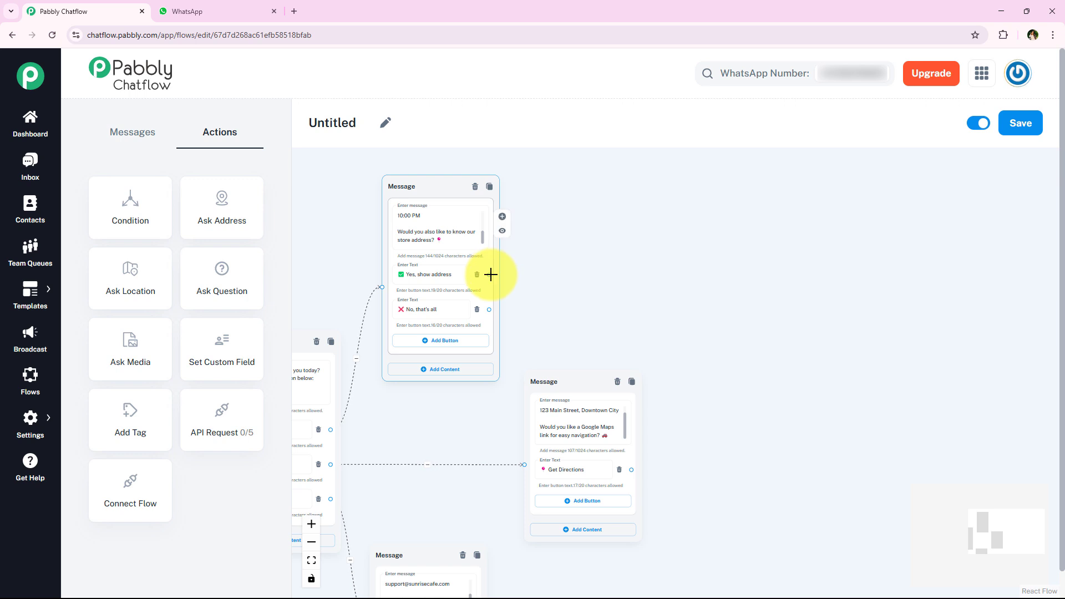
drag(556, 371, 635, 359)
drag(504, 416, 620, 397)
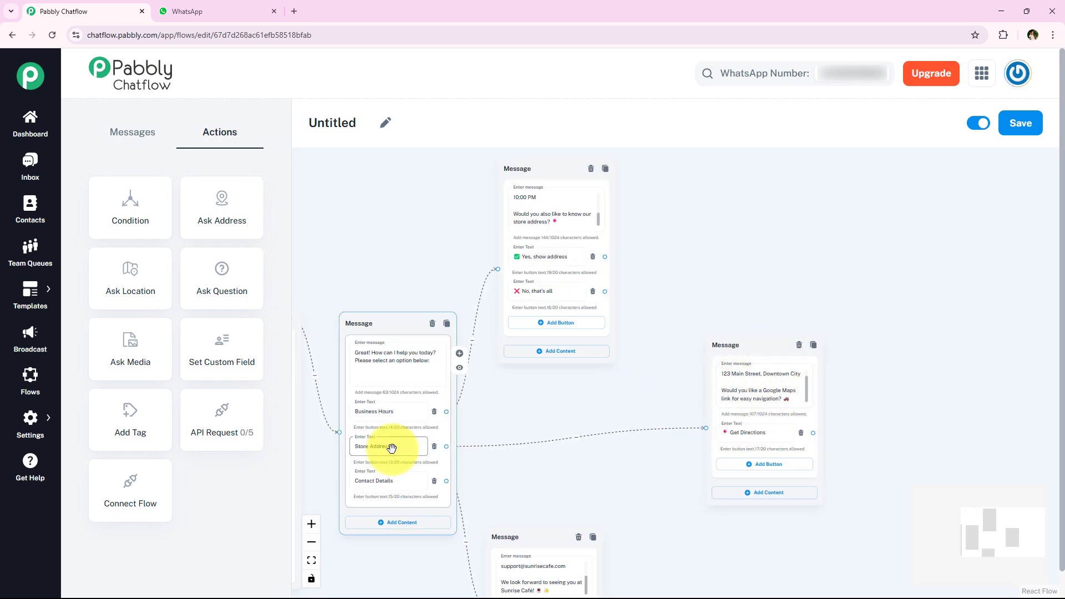
drag(665, 322, 624, 366)
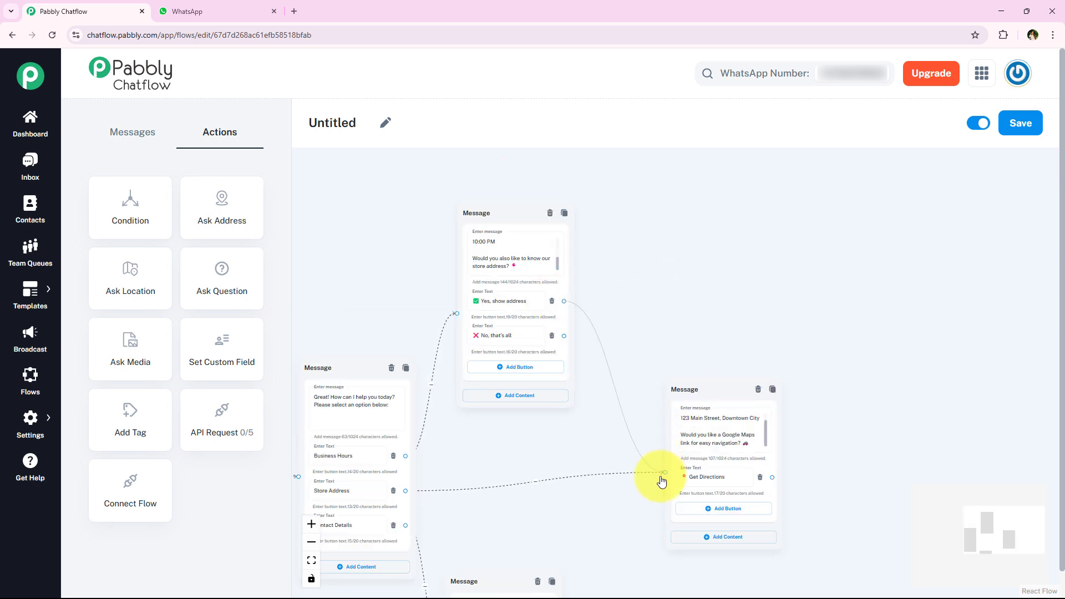
drag(669, 472, 665, 472)
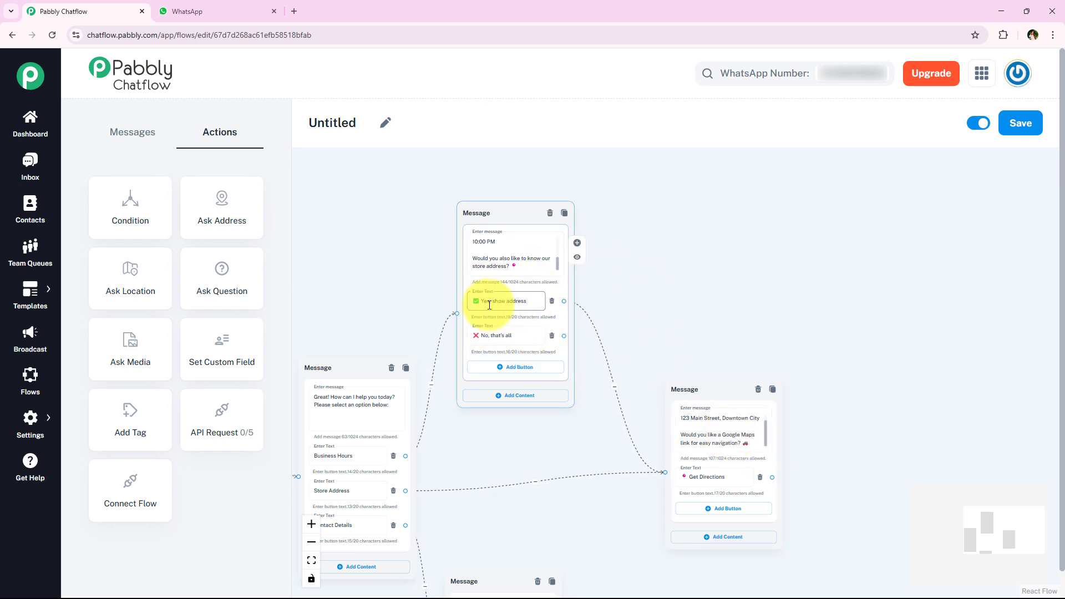
Step: Pan and scroll the canvas to check the address message and its connections
drag(677, 293, 583, 273)
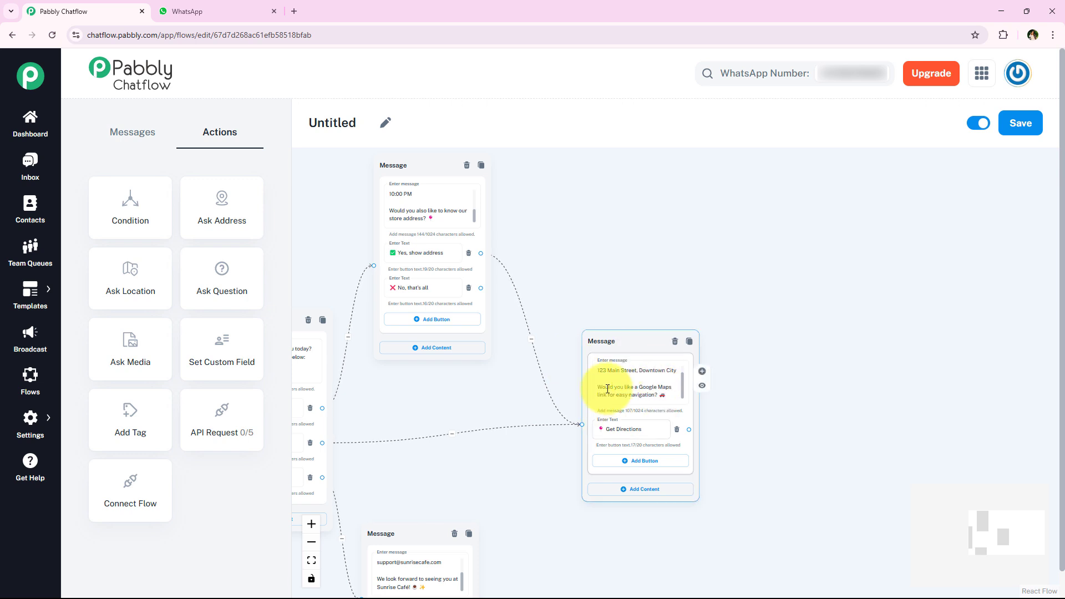
drag(481, 420, 638, 410)
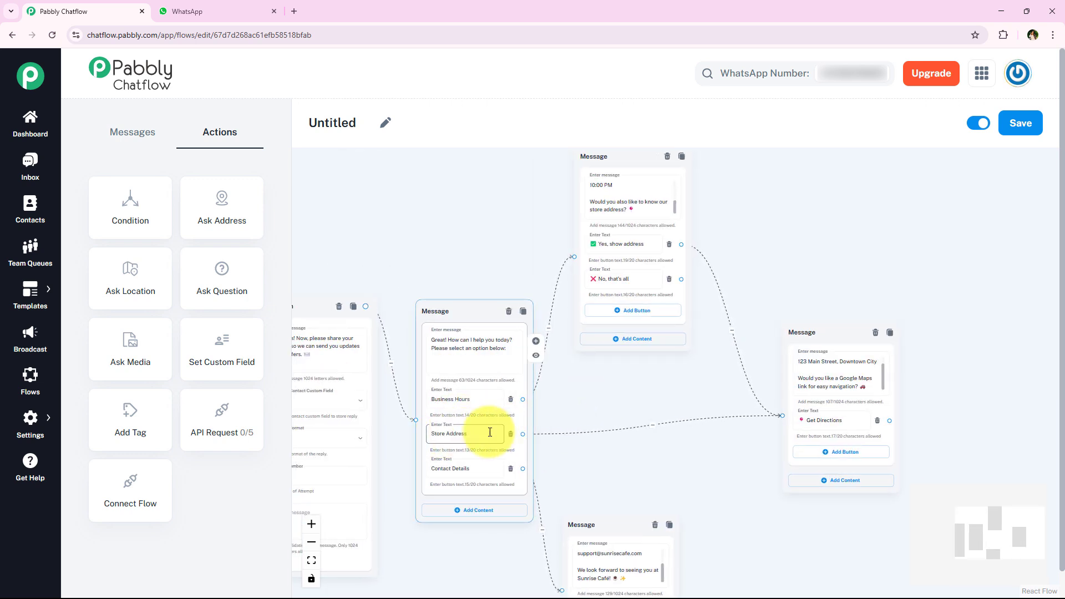
scroll(606, 375, right, 3)
scroll(459, 207, down, 2)
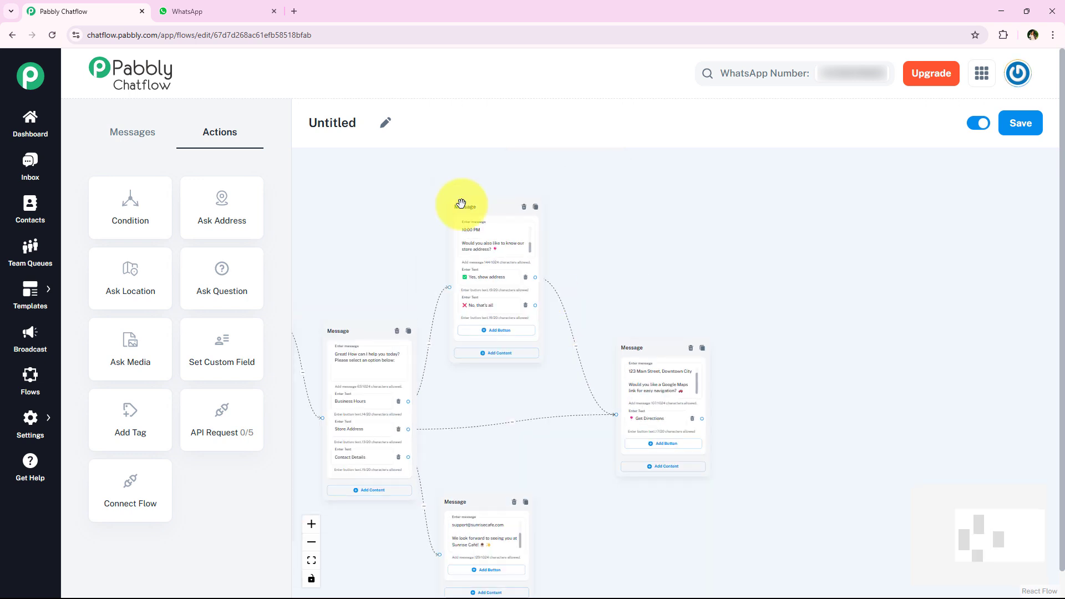
scroll(447, 435, right, 3)
scroll(619, 431, up, 1)
scroll(618, 427, right, 2)
scroll(534, 340, left, 2)
scroll(511, 370, up, 2)
Step: Follow Get Directions with a message welcoming visitors to Sunrise Café and a Find us here maps link
drag(589, 391, 725, 297)
click(688, 339)
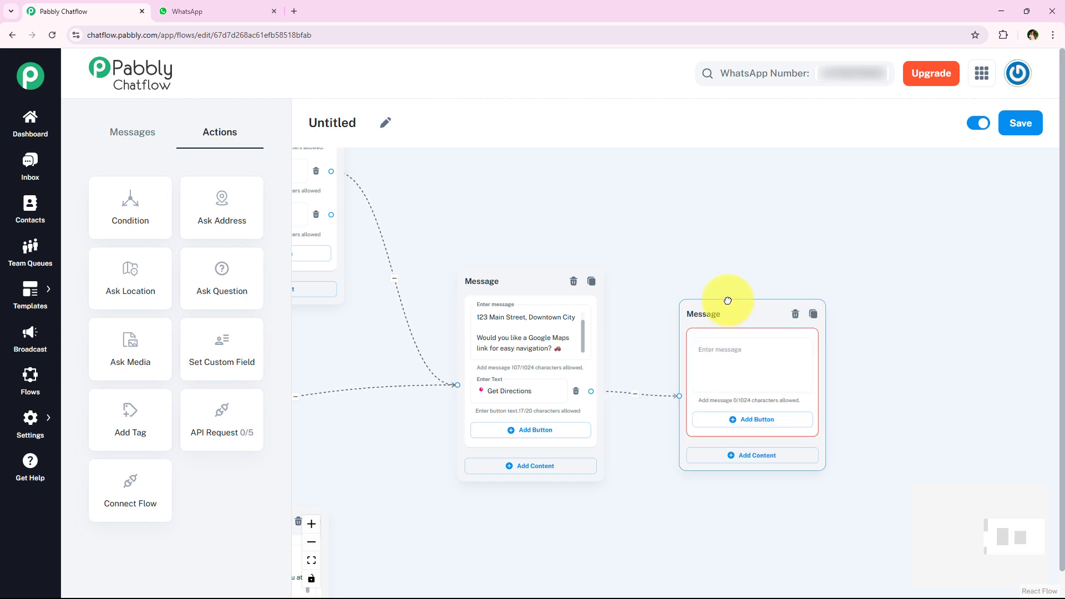
click(727, 355)
key(ctrl+v)
drag(809, 355, 808, 331)
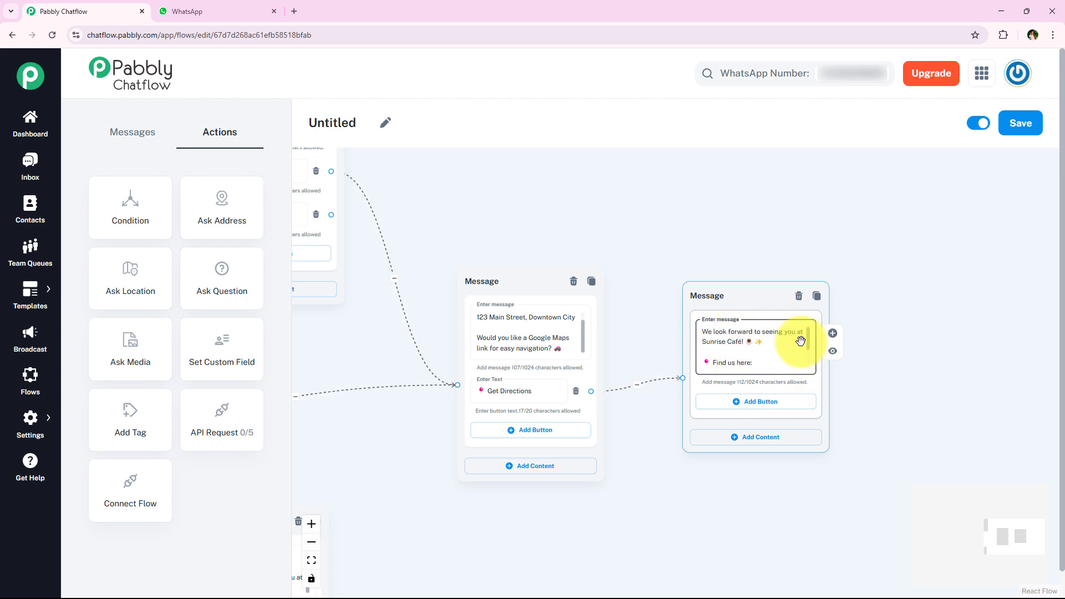
scroll(809, 347, down, 2)
scroll(892, 422, down, 1)
scroll(893, 423, down, 5)
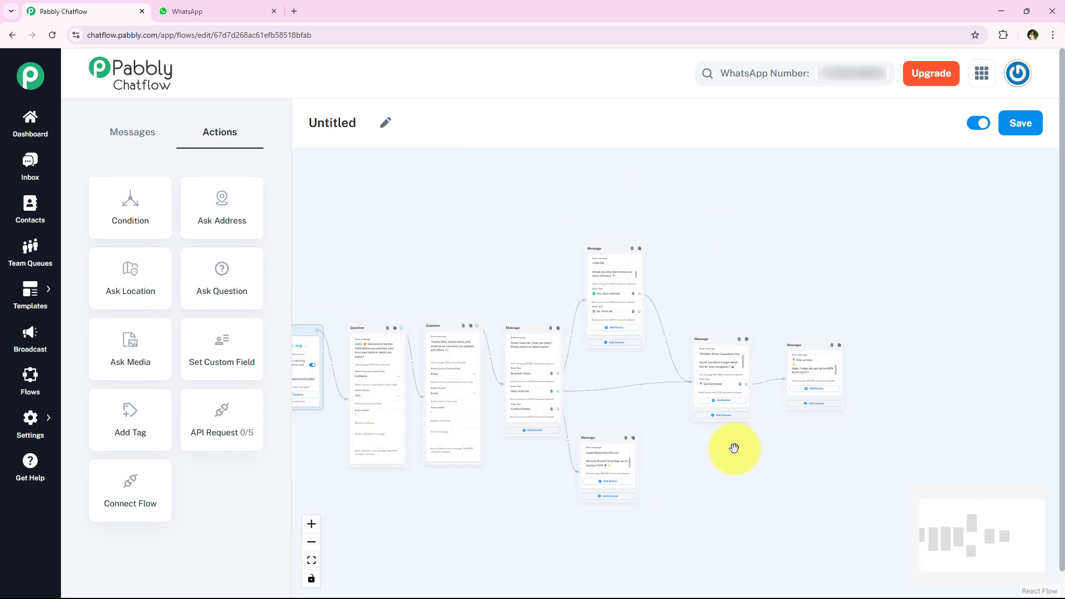
scroll(398, 460, up, 5)
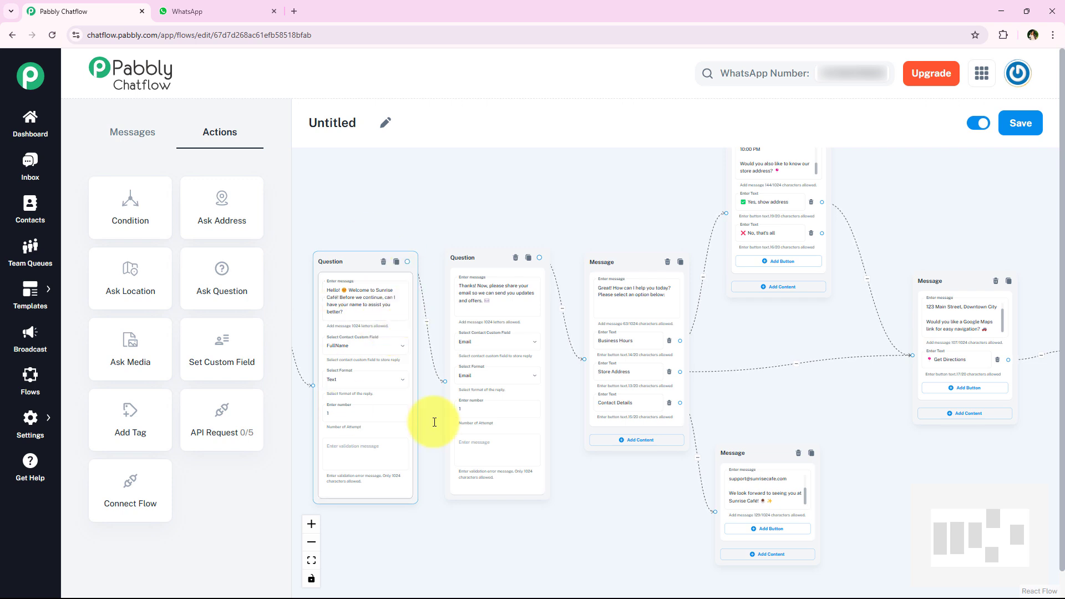
scroll(435, 360, up, 2)
drag(678, 507, 517, 509)
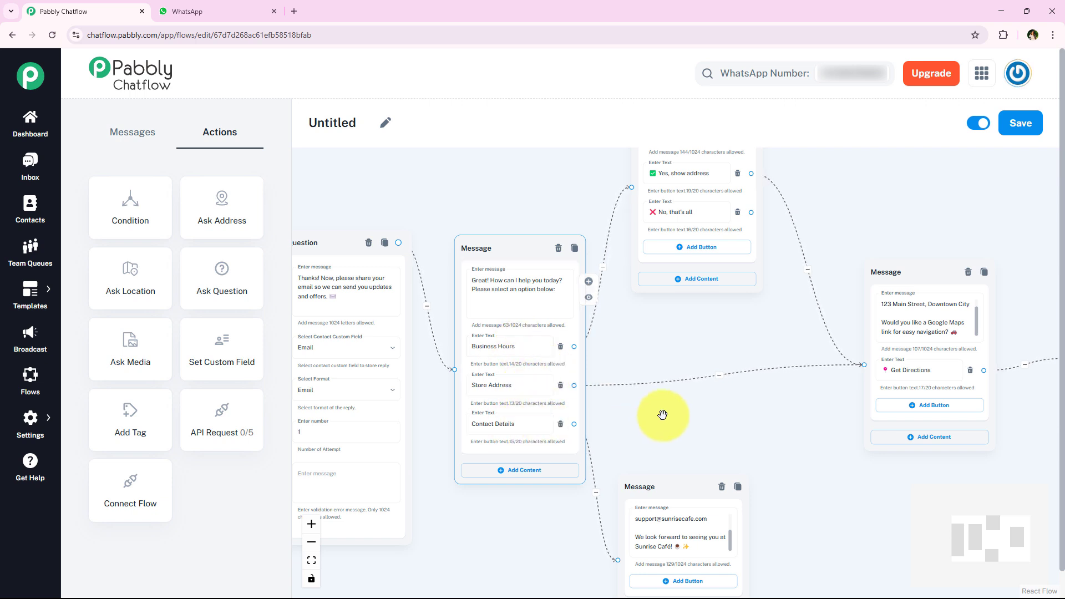
drag(660, 416, 433, 436)
scroll(505, 355, down, 3)
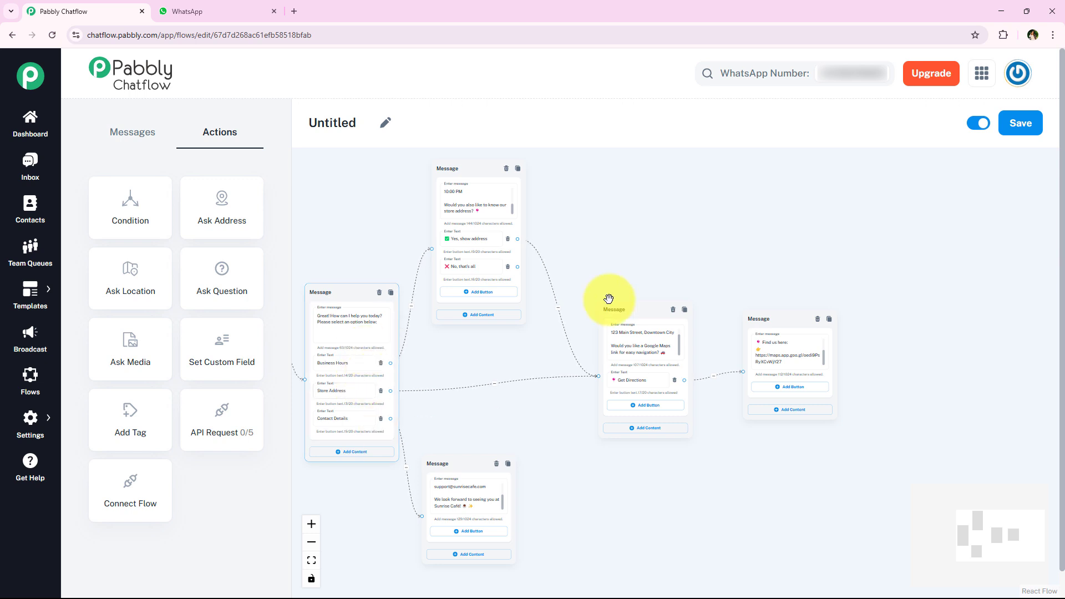
scroll(612, 300, down, 1)
drag(552, 263, 703, 319)
scroll(494, 312, up, 2)
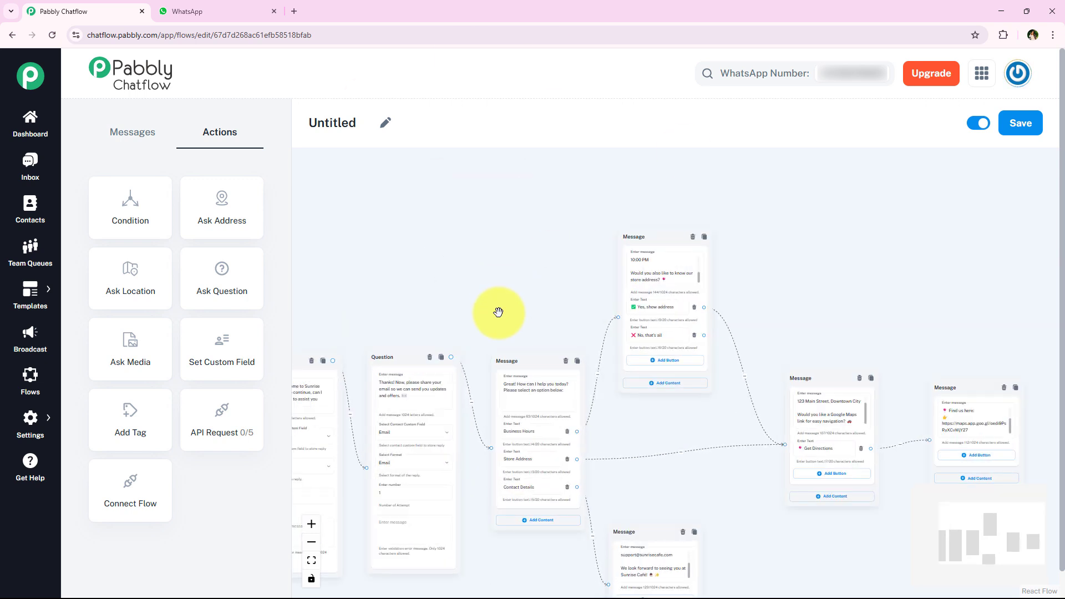
scroll(393, 267, down, 3)
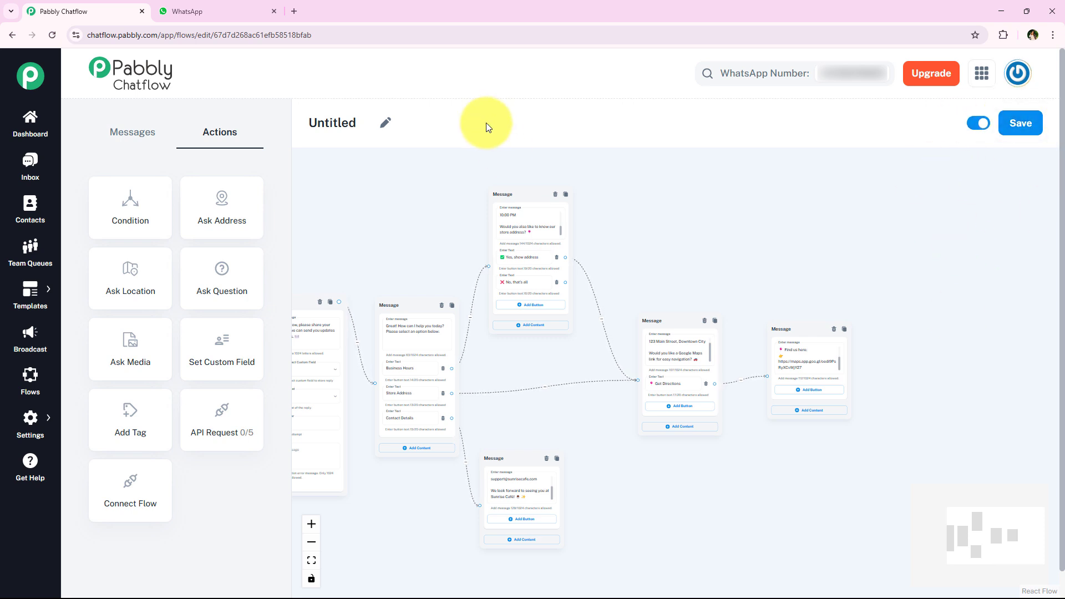
Step: Rename the flow to 'Store Info Bot' and save it
click(388, 124)
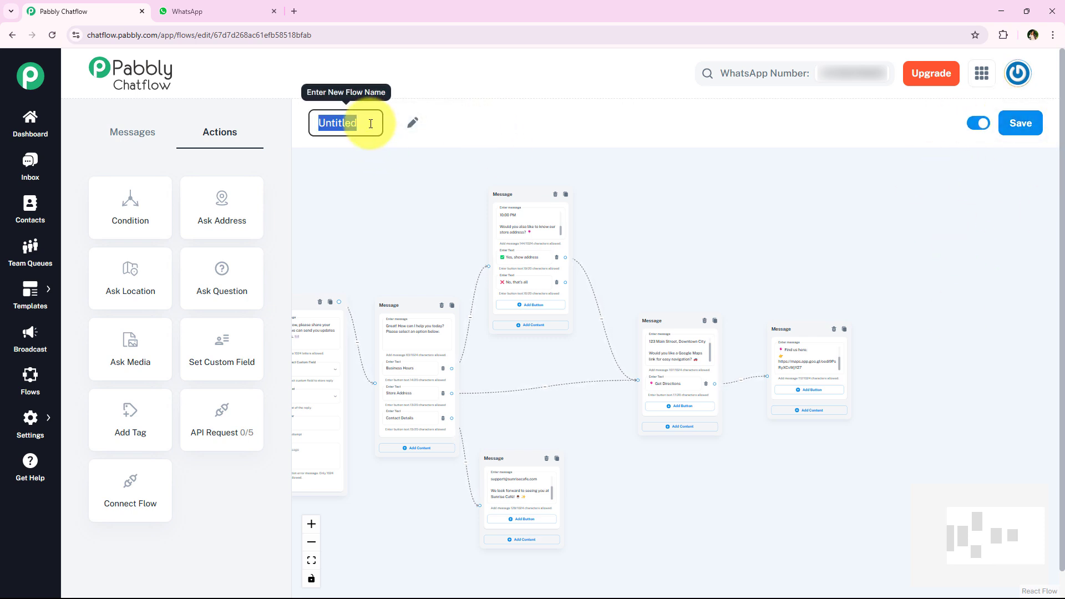
text(Stor)
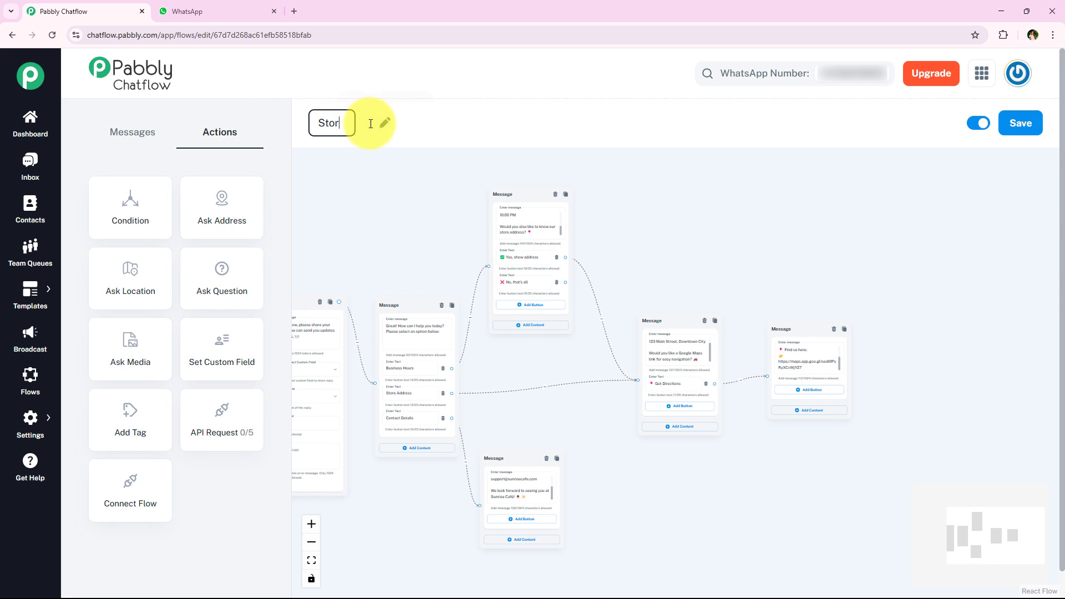
text(e Info Bot)
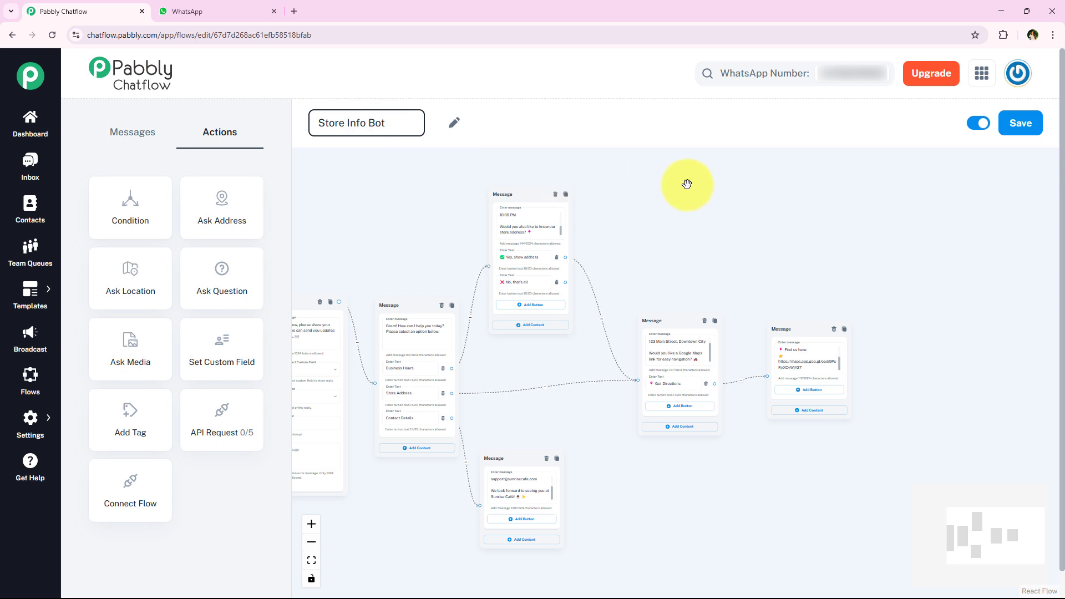
click(1021, 123)
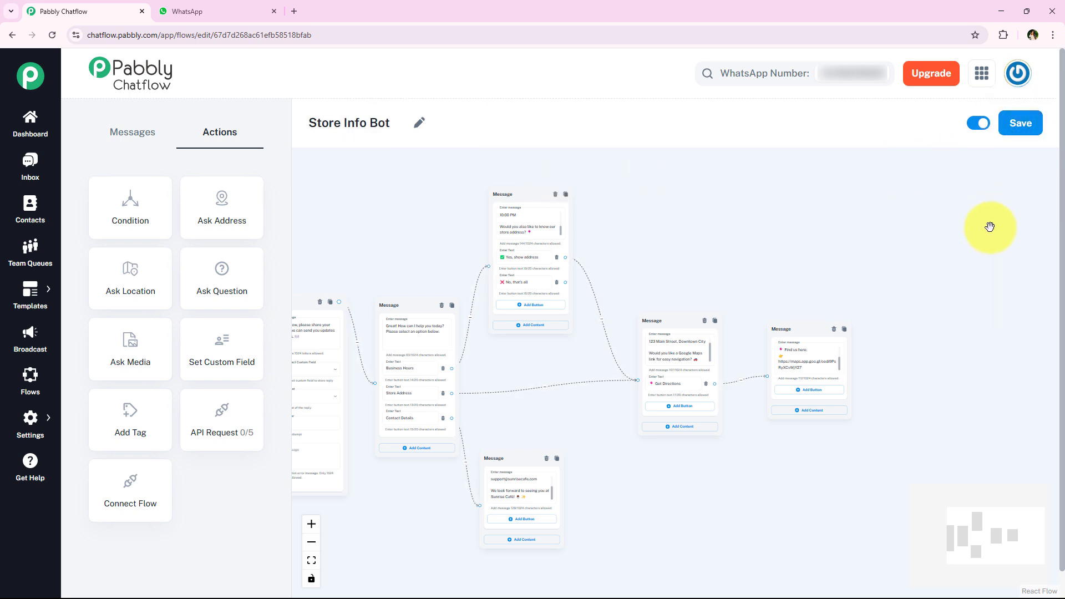
click(1020, 123)
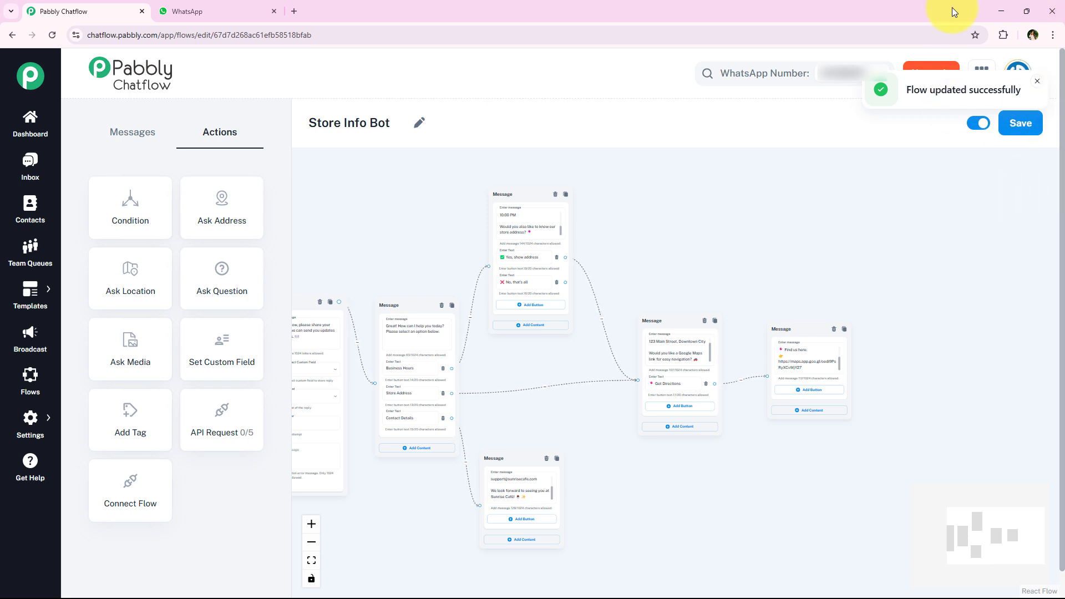
click(1037, 82)
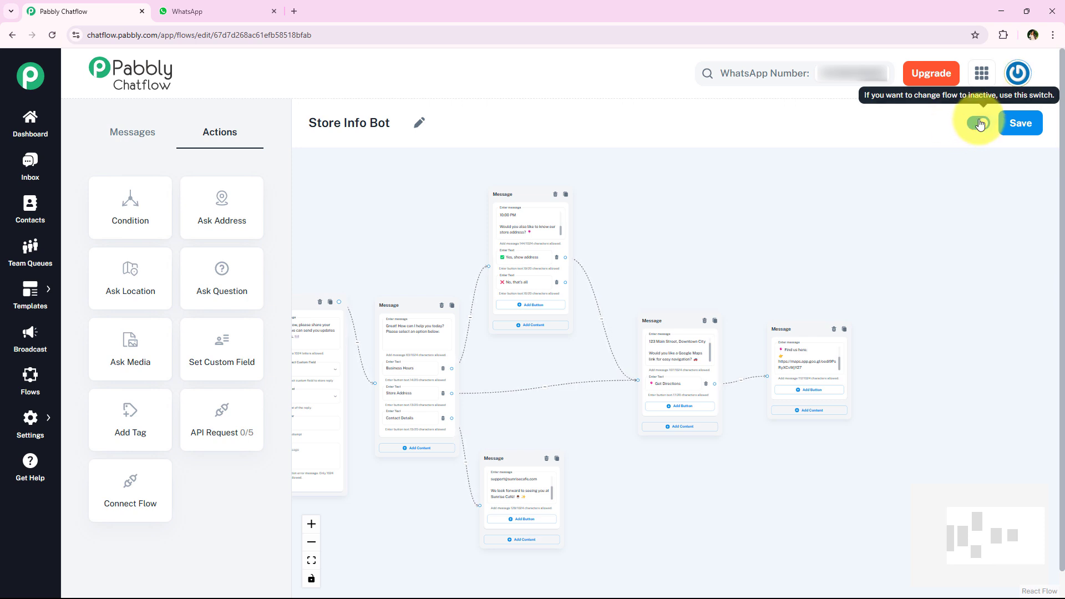
Step: Check the Flow Start node, then move to WhatsApp Web to test the bot
scroll(801, 244, down, 3)
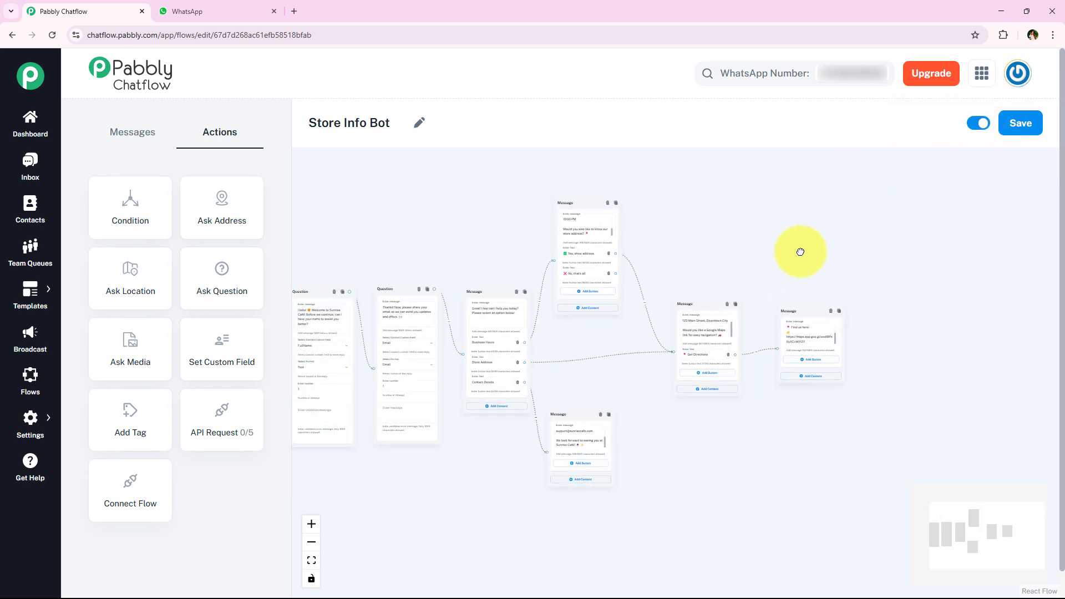
scroll(540, 273, up, 5)
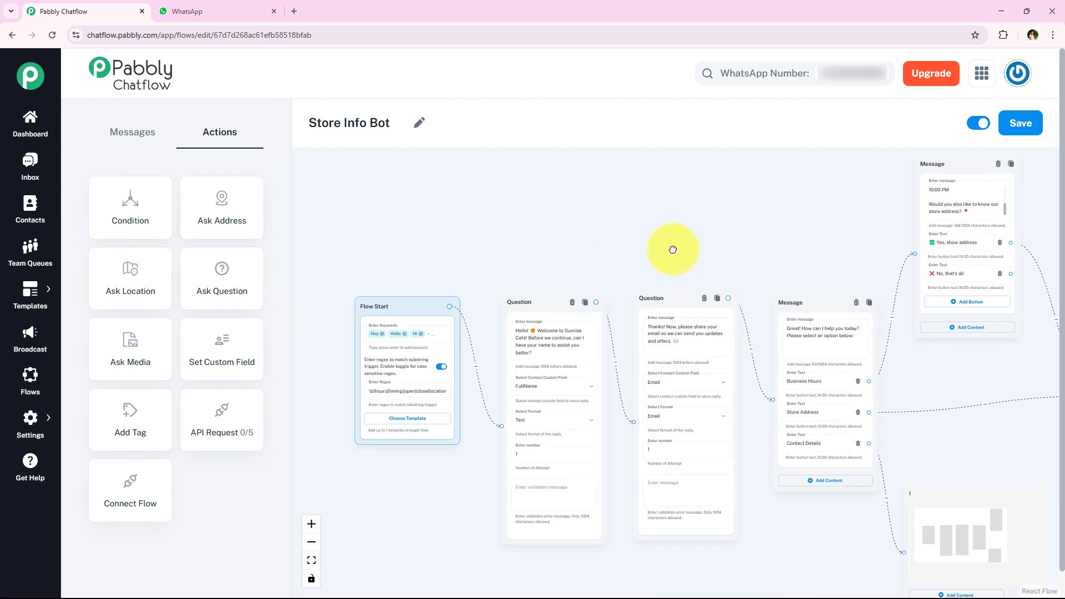
drag(512, 264, 634, 231)
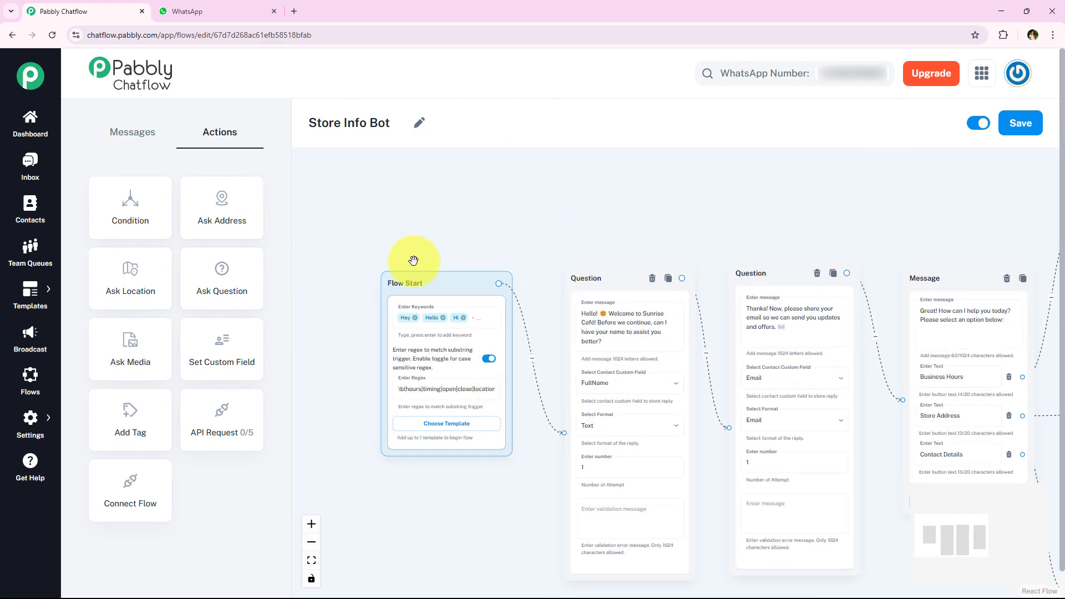
click(213, 11)
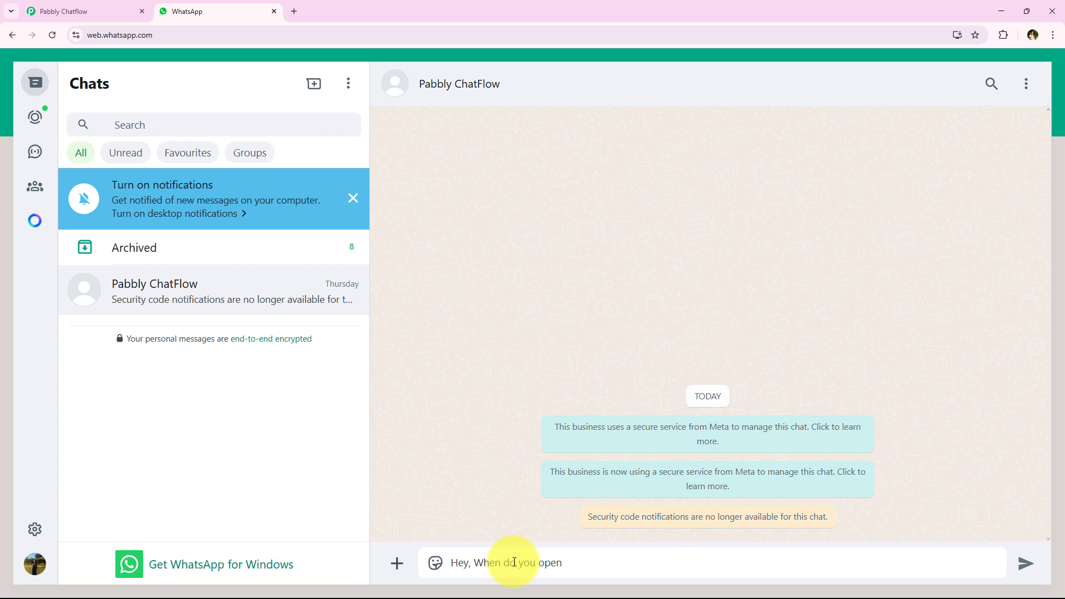
Step: Trigger the bot with the opening question, then send a test name and email address
key(Return)
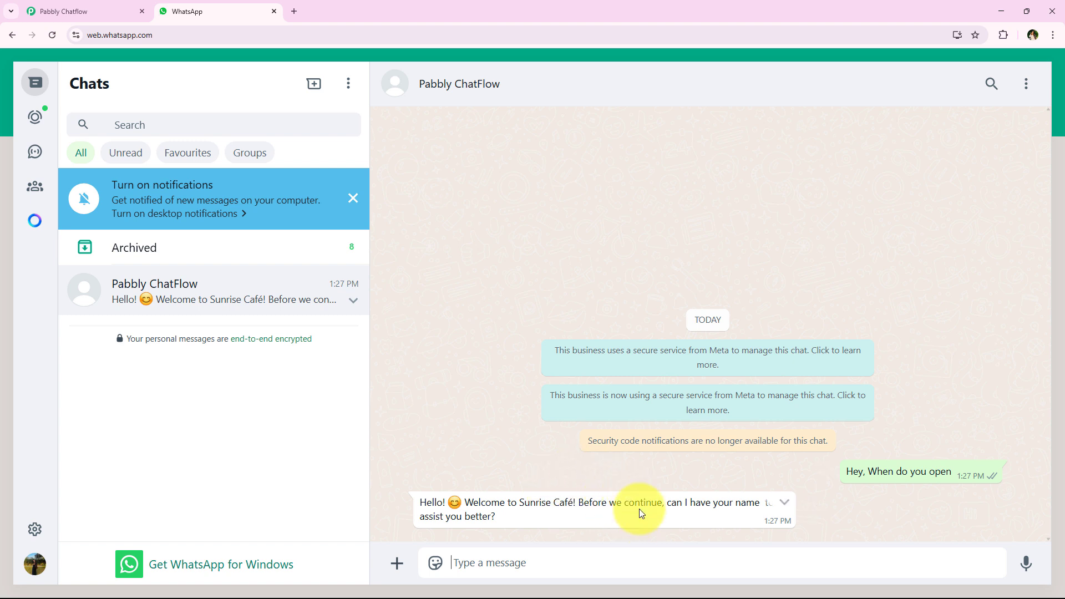
click(577, 562)
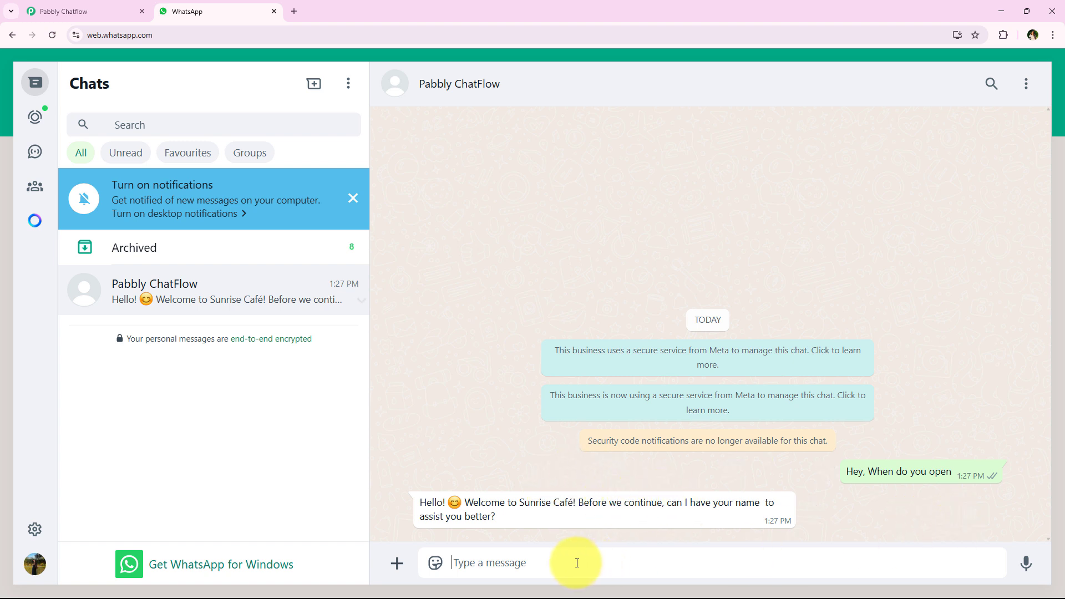
text(Test User)
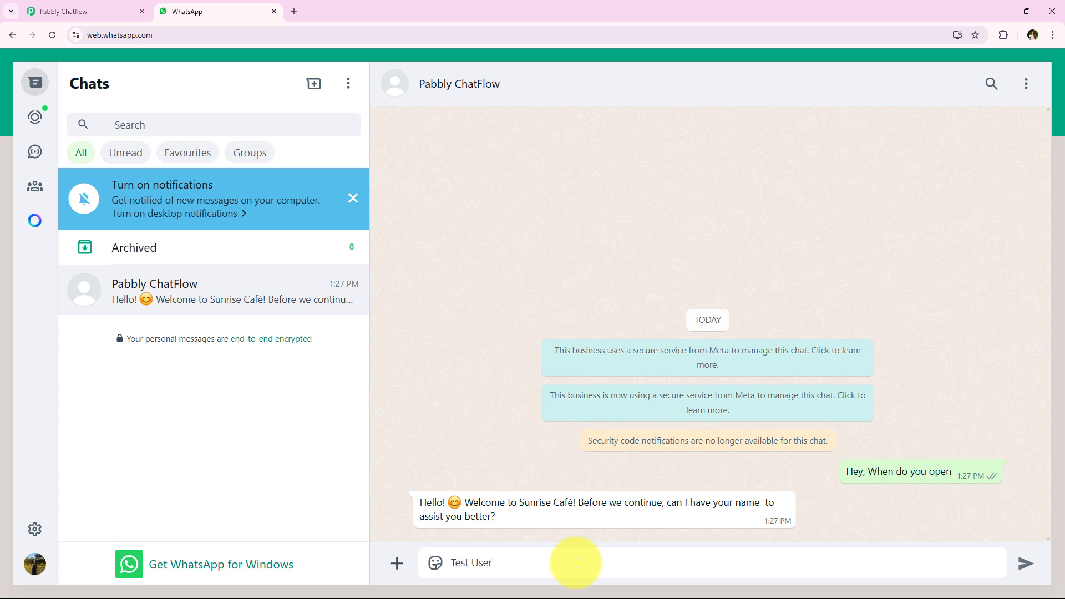
key(Return)
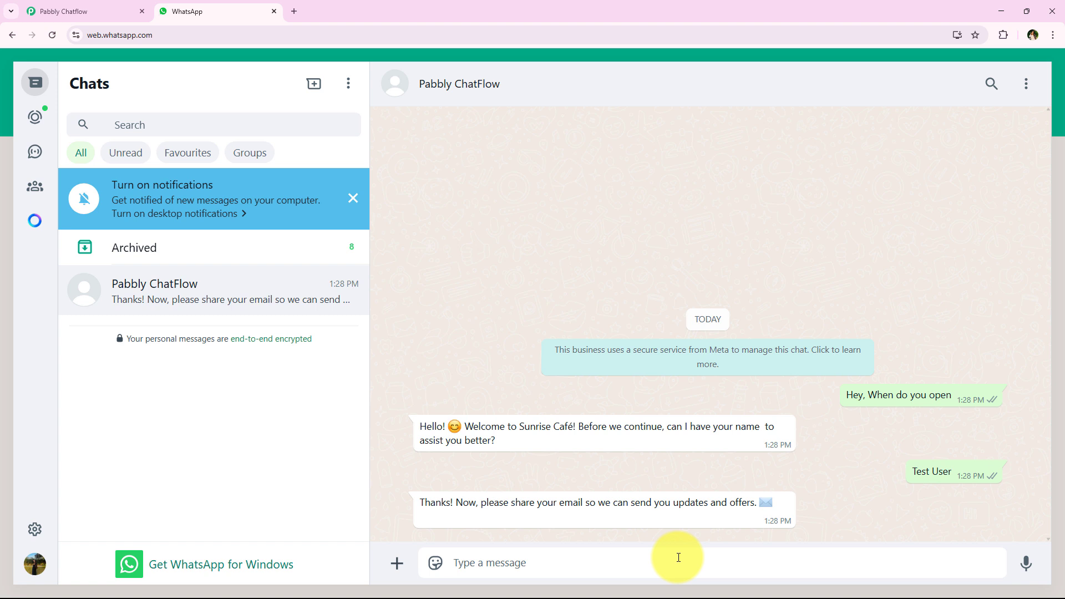
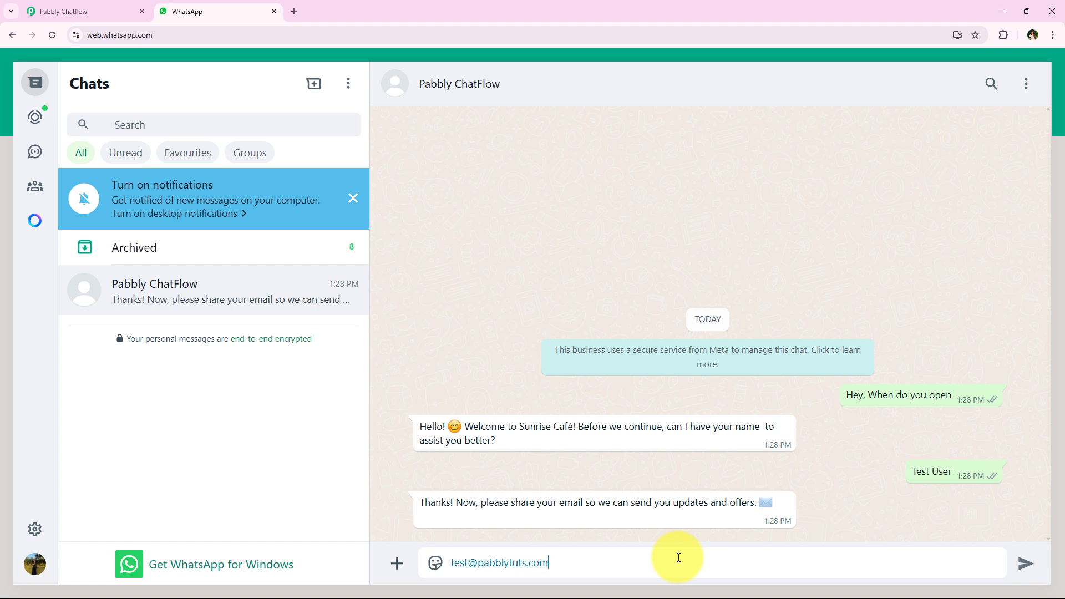
key(Return)
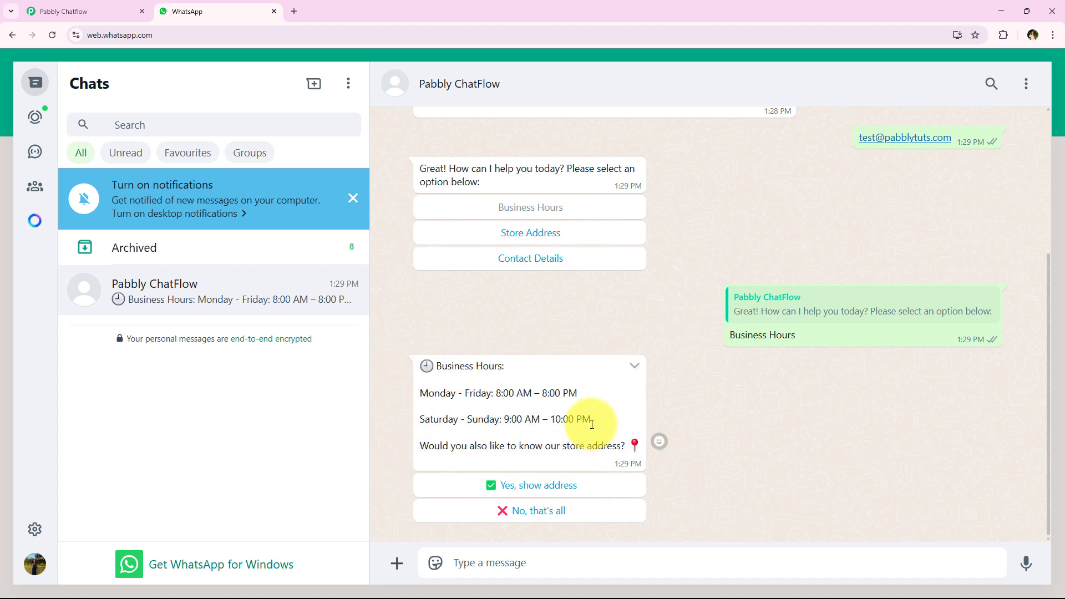
Step: Choose the show-address option and Get Directions to receive the Sunrise Café maps link
click(572, 492)
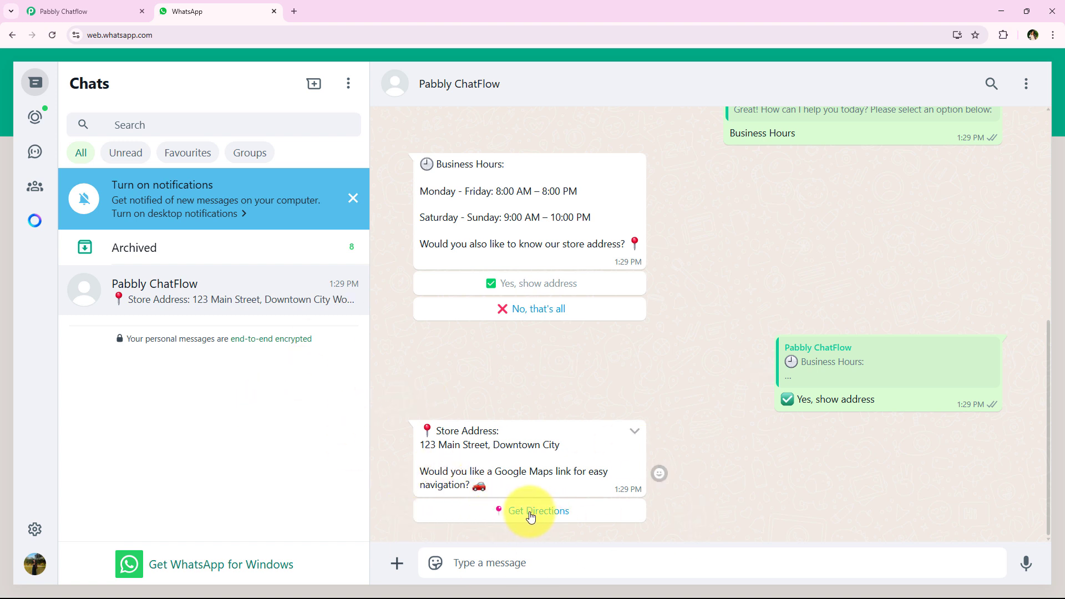
click(612, 520)
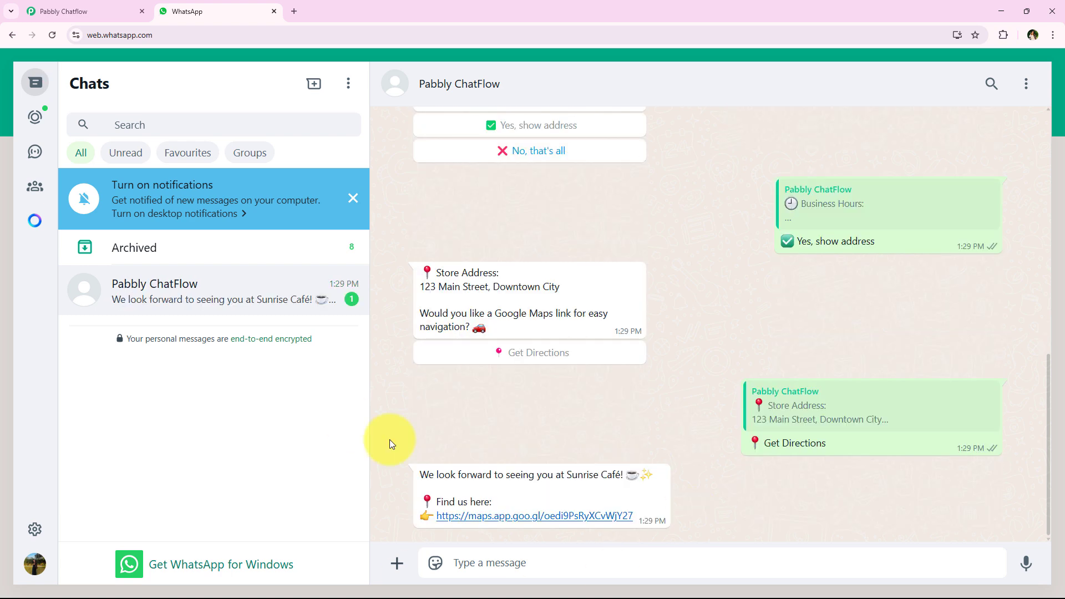
drag(413, 477, 647, 473)
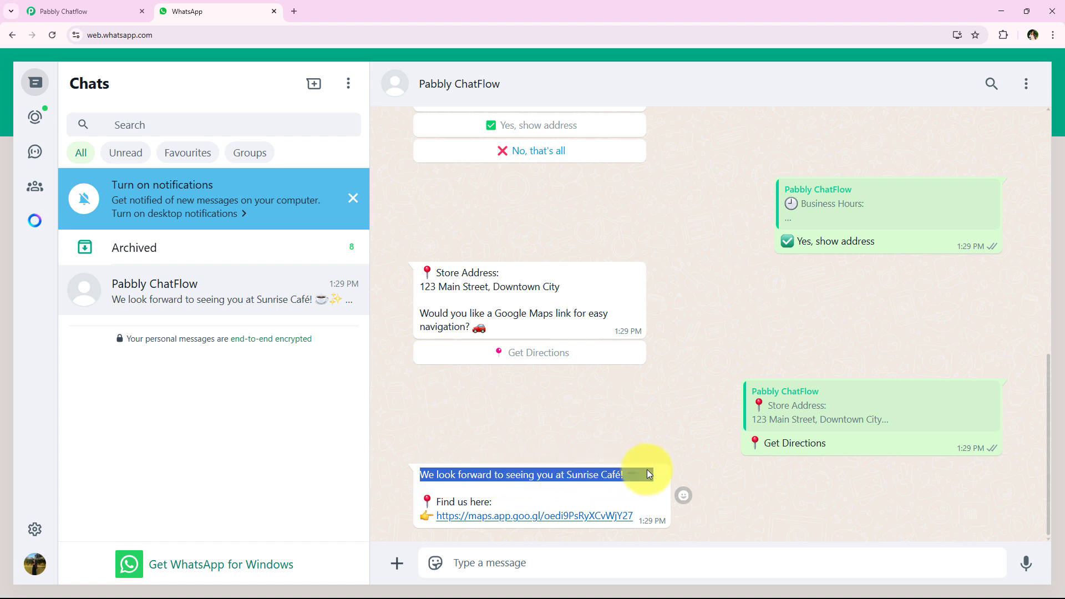
click(682, 425)
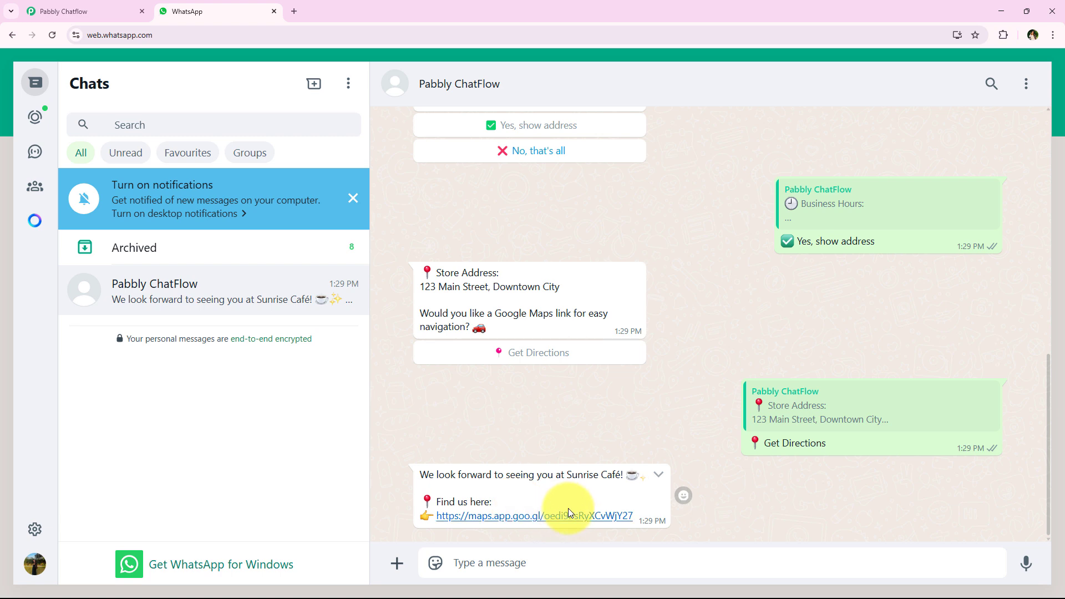
scroll(604, 438, up, 10)
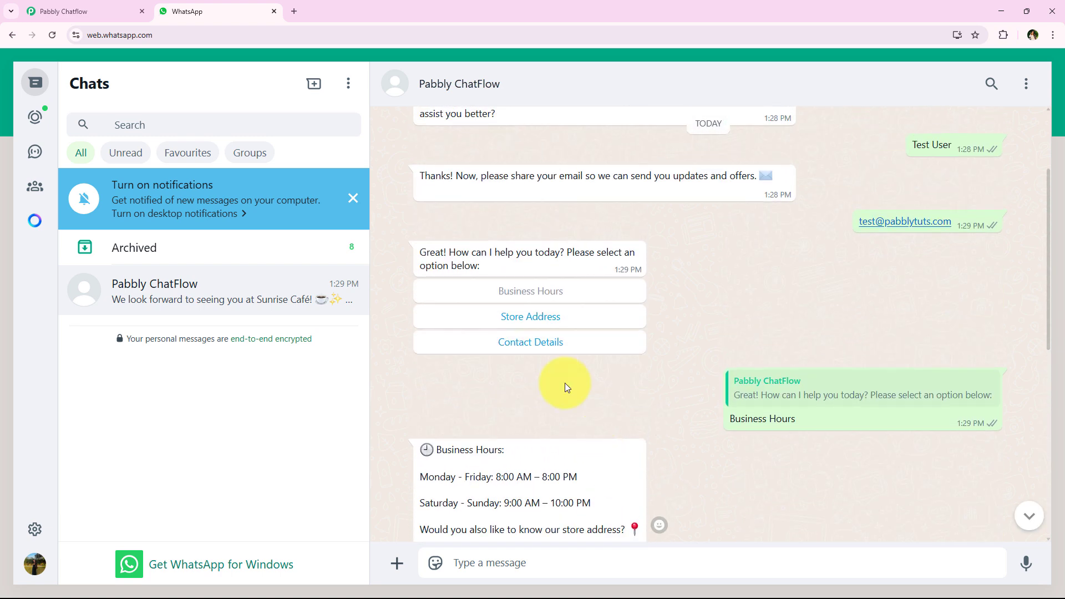
Step: Choose Store Address from the bot menu, then request directions
click(575, 323)
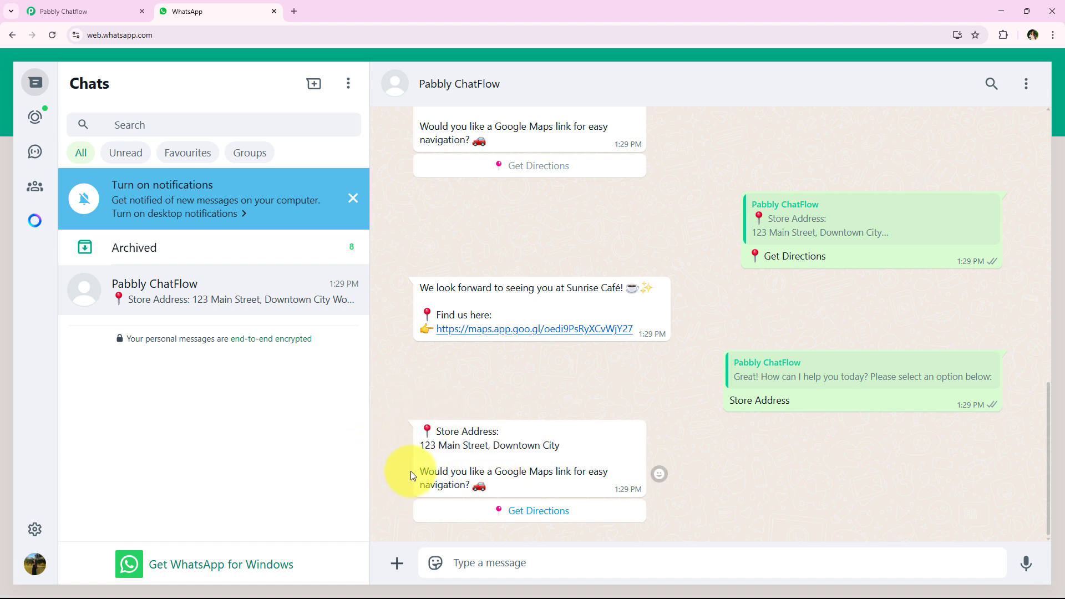
drag(417, 471, 594, 482)
click(562, 505)
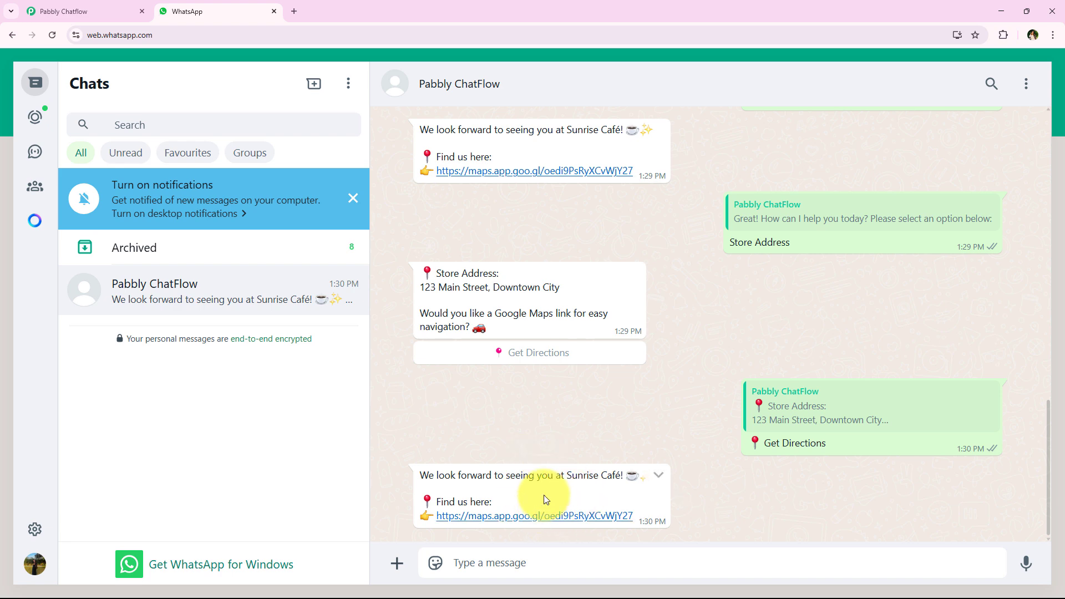
Step: Choose Contact Details and review the café's phone and email reply
scroll(495, 442, up, 10)
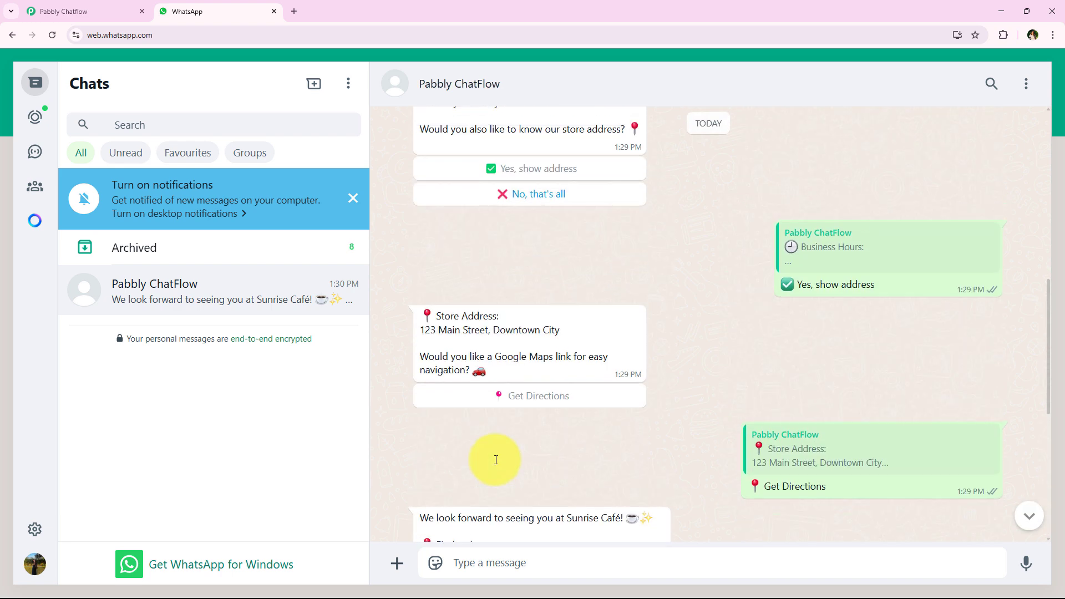
scroll(495, 459, up, 2)
click(535, 278)
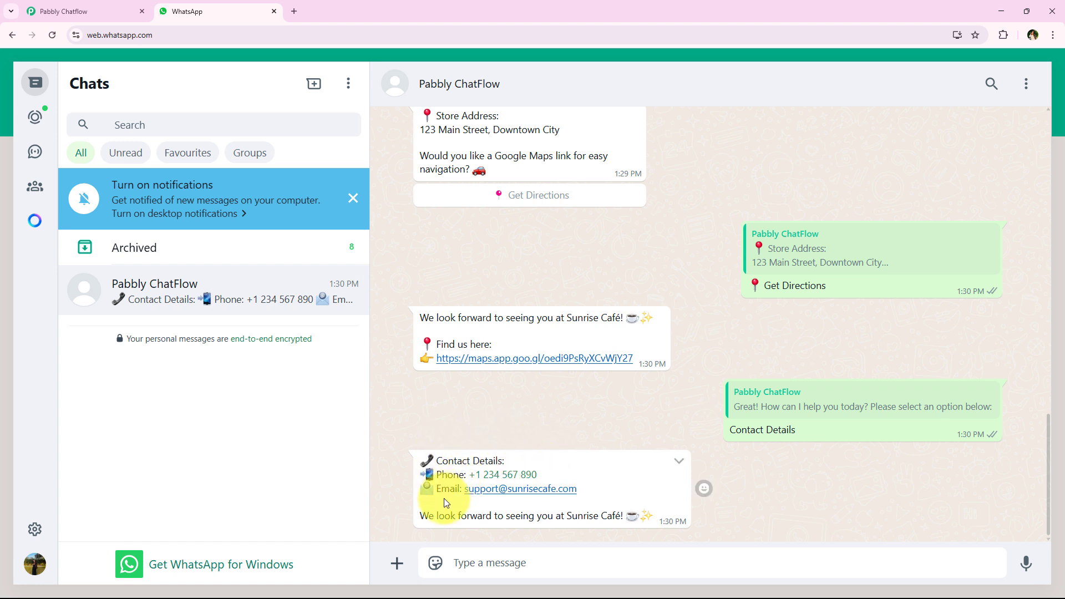
drag(385, 512, 630, 516)
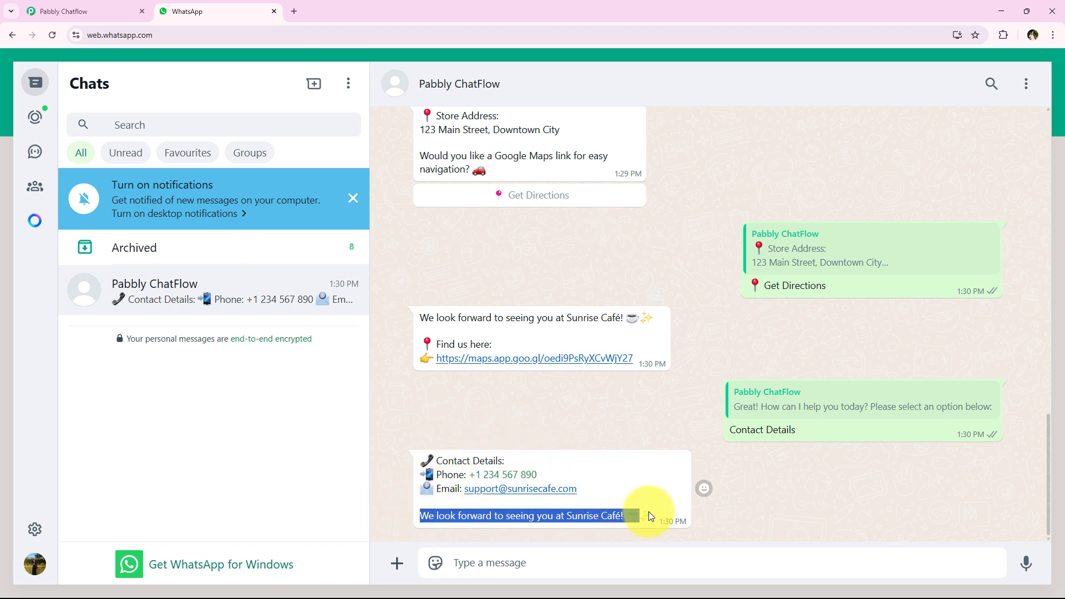
click(626, 421)
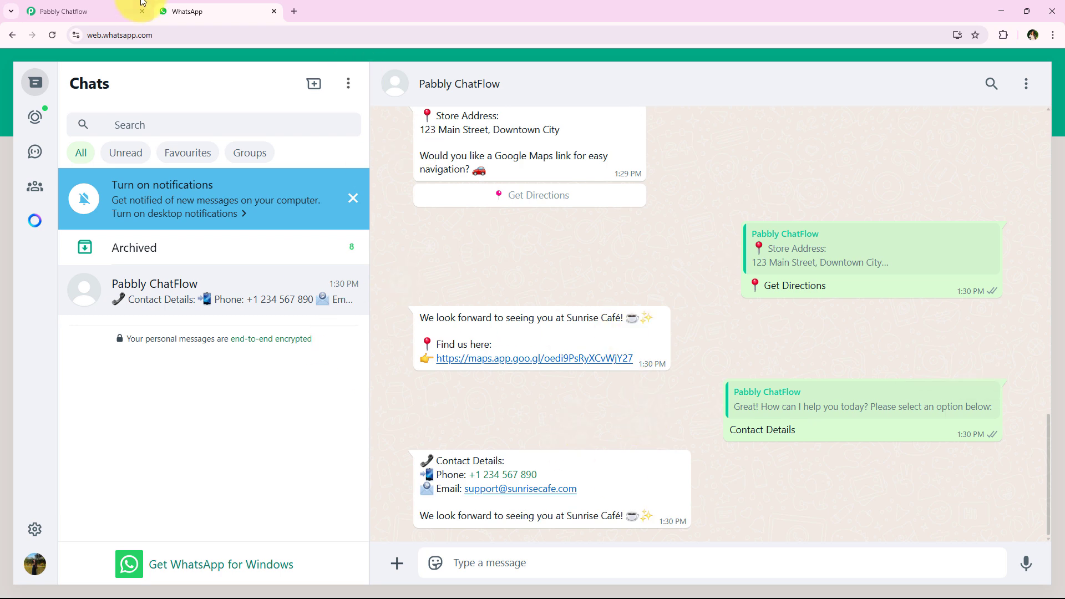
Step: Back in the Store Info Bot editor, pan across the address and directions nodes
click(139, 5)
scroll(339, 205, right, 5)
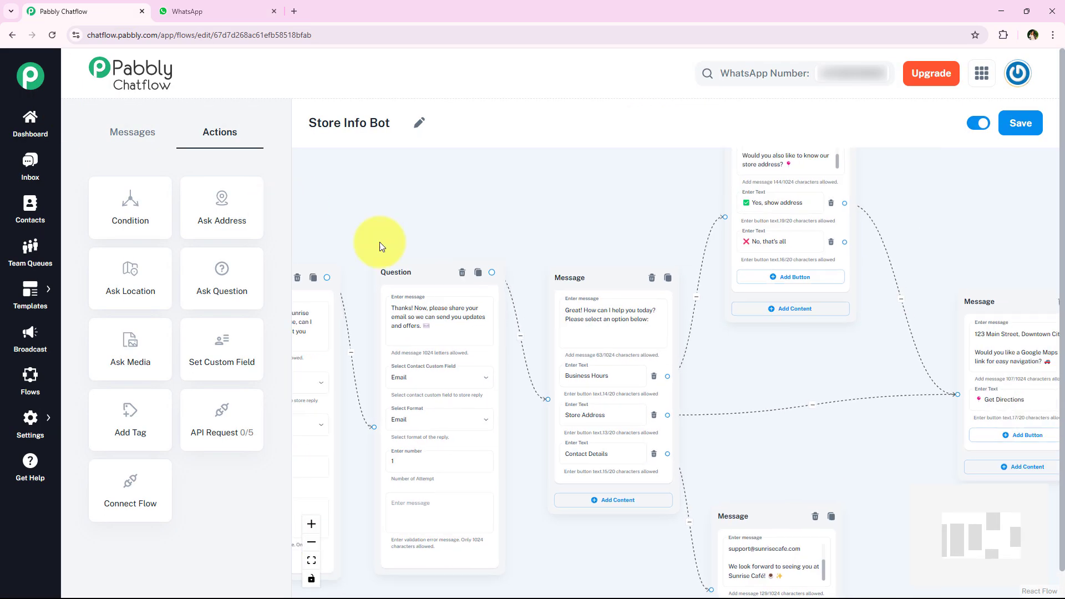
drag(663, 218, 404, 302)
drag(791, 275, 649, 273)
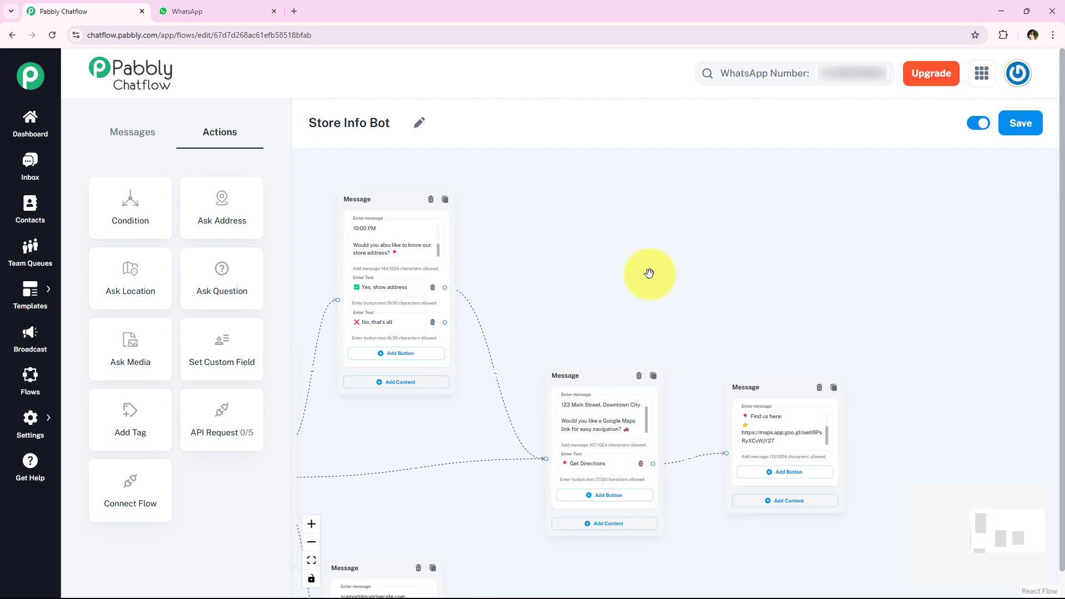
scroll(616, 297, left, 1)
scroll(580, 273, up, 2)
scroll(439, 237, left, 5)
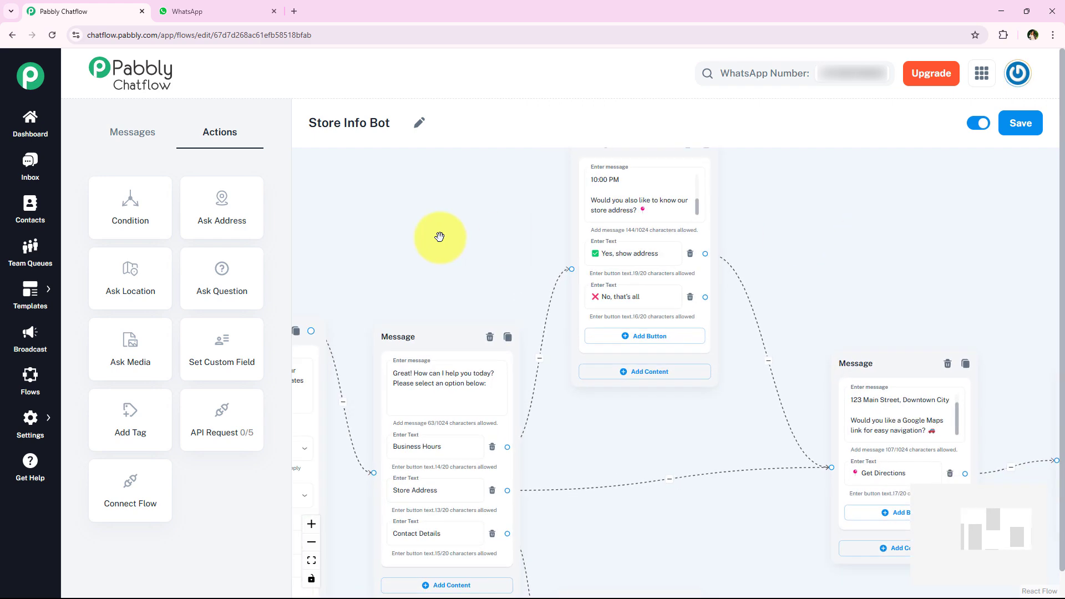
scroll(439, 237, left, 10)
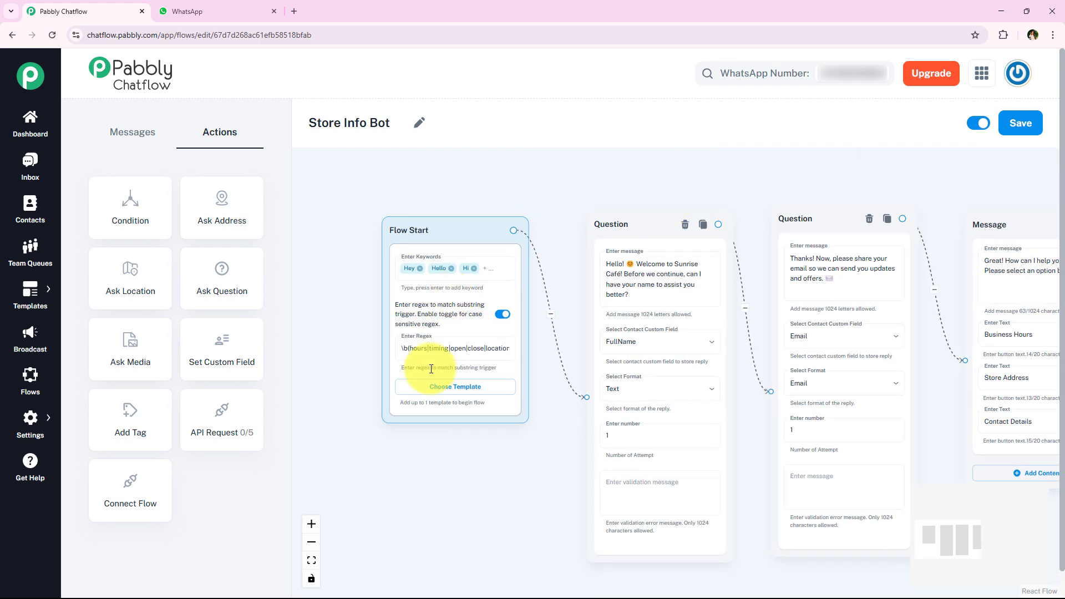
scroll(431, 369, up, 1)
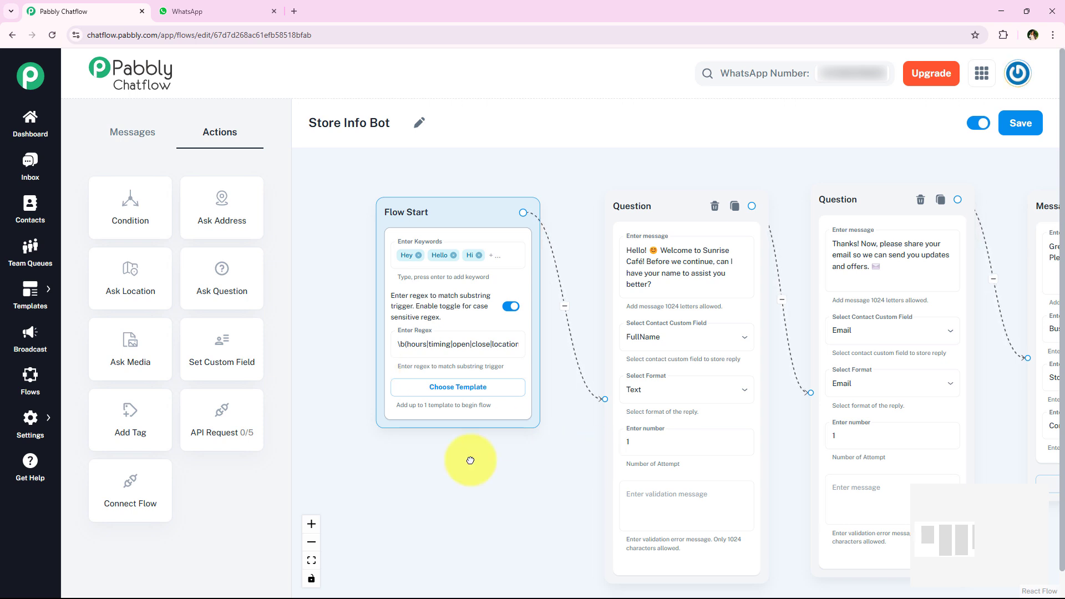
scroll(582, 432, right, 5)
scroll(586, 424, right, 5)
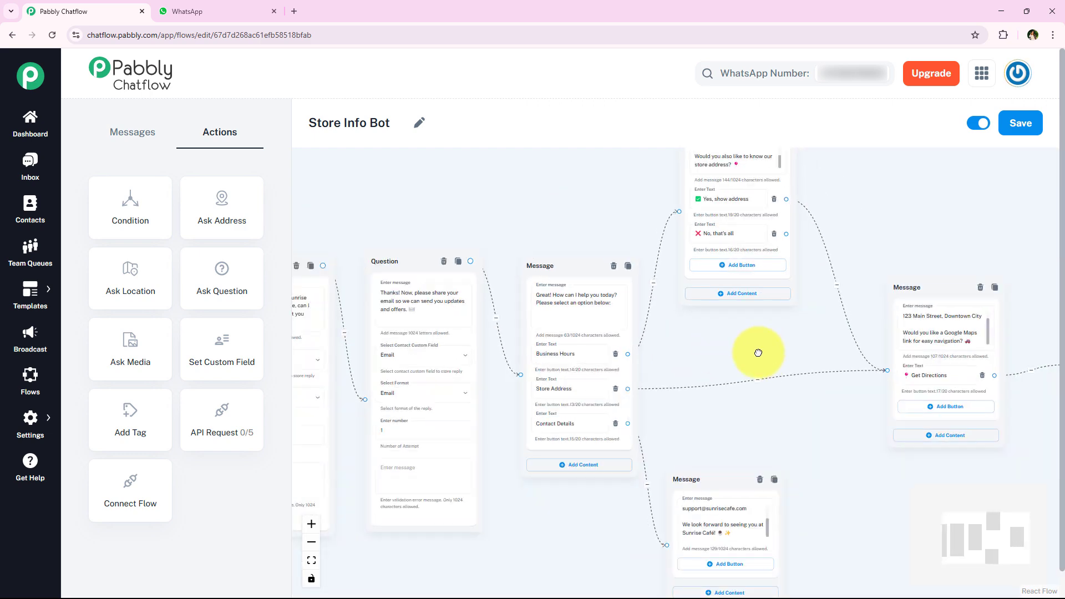
scroll(755, 352, down, 3)
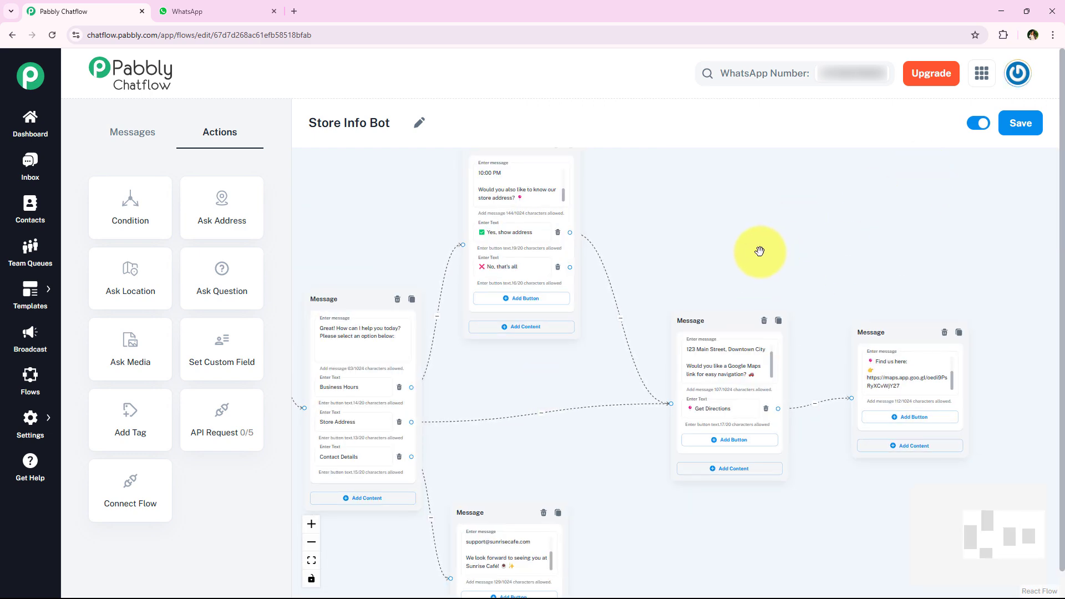
scroll(756, 249, down, 2)
Step: Pan back over the Question nodes to Flow Start, then open the Inbox
drag(418, 243, 599, 243)
scroll(600, 242, up, 3)
drag(394, 240, 644, 185)
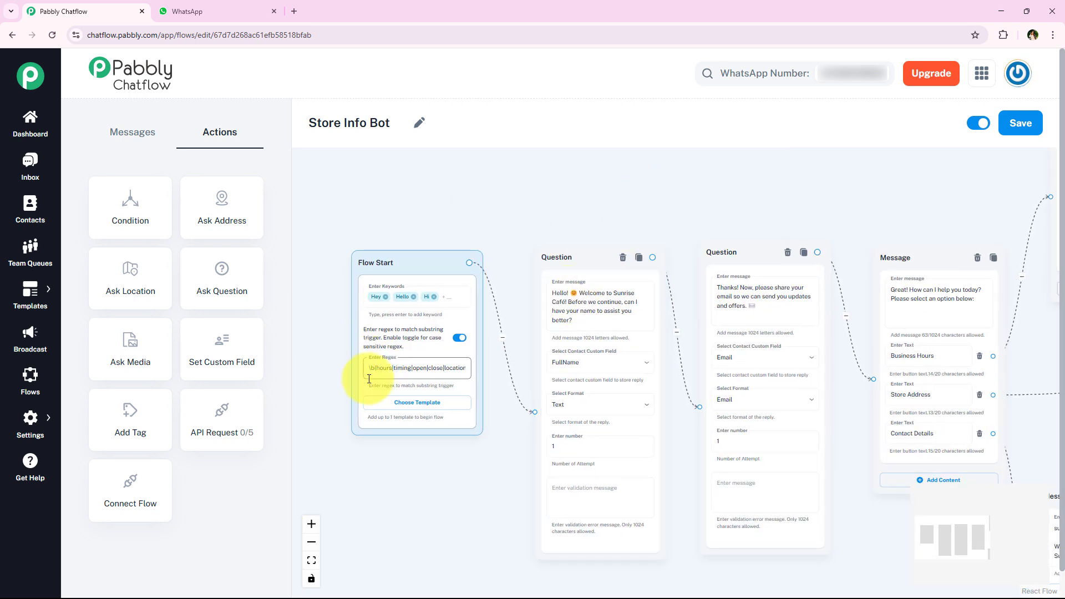
scroll(460, 205, up, 1)
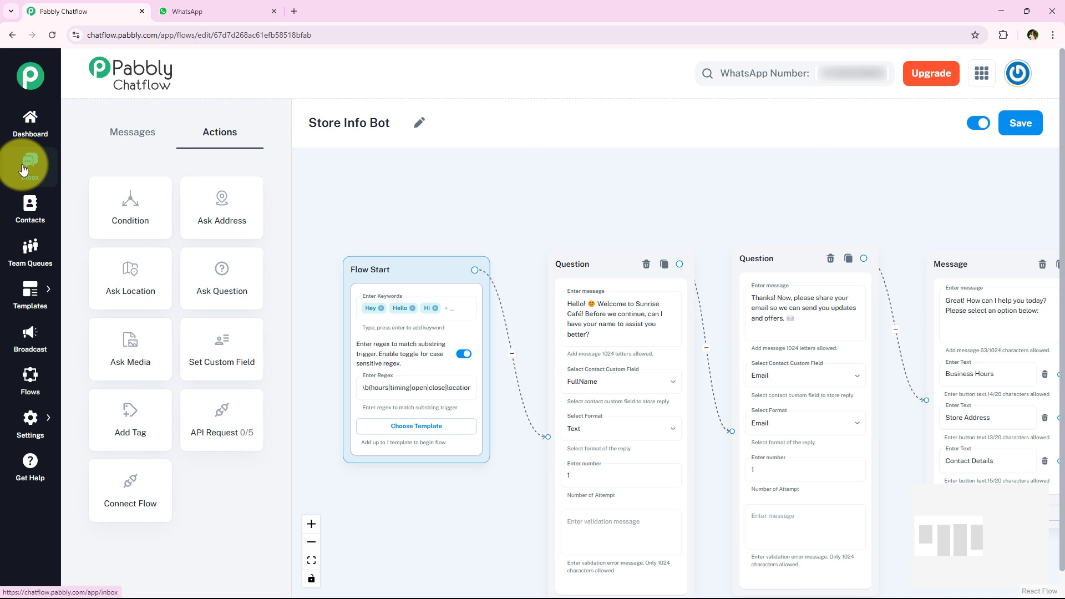
click(25, 167)
Step: In the new Inbox tab, scroll the test chat and expand Contact Custom Fields to see FullName and Email
click(188, 11)
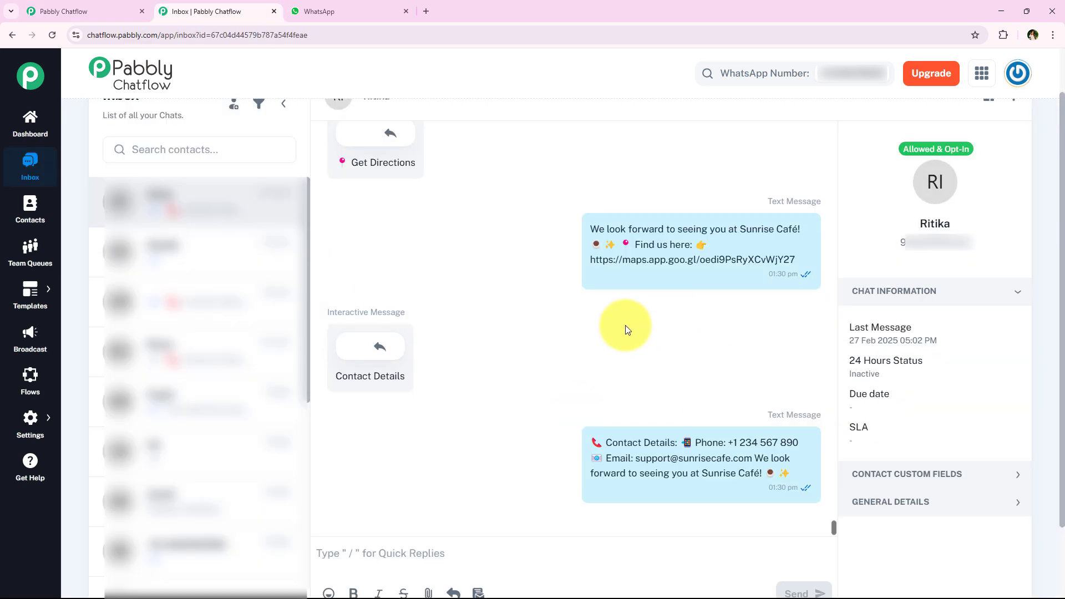
scroll(488, 348, up, 2)
scroll(464, 348, up, 10)
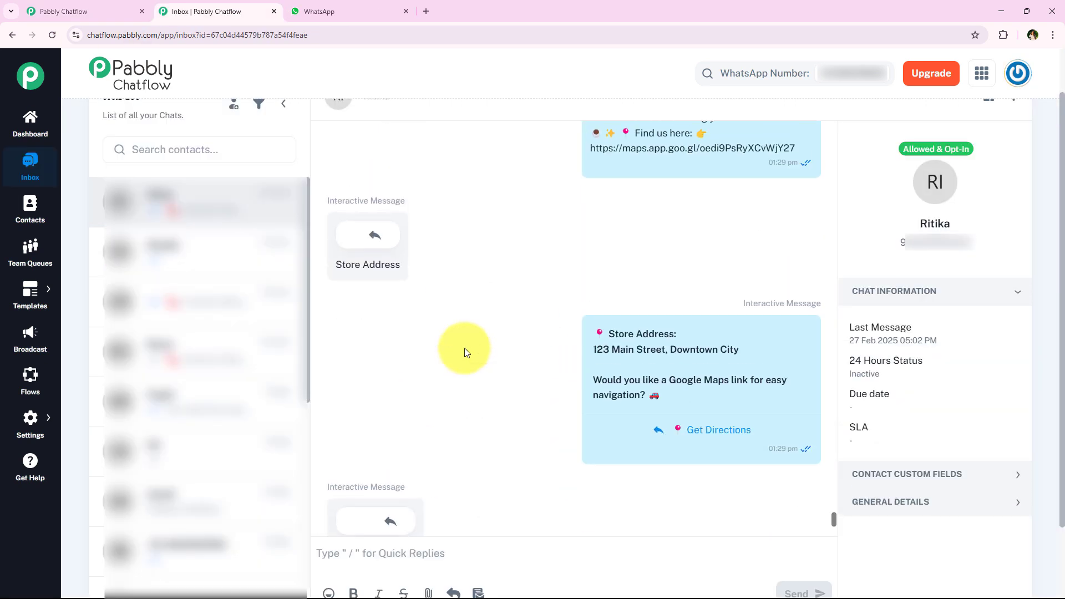
scroll(477, 344, up, 8)
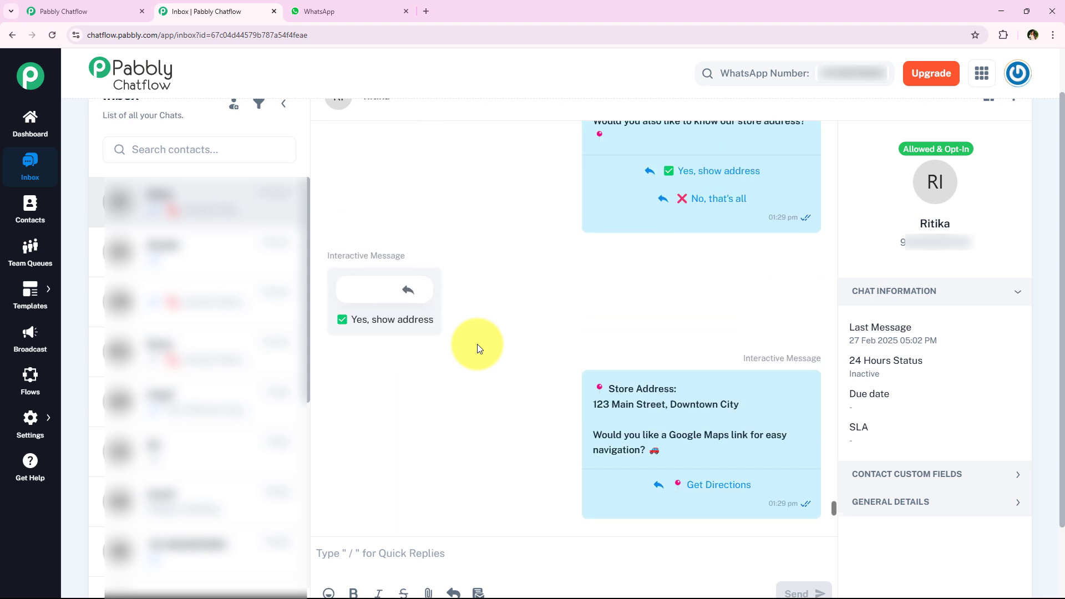
scroll(470, 341, up, 8)
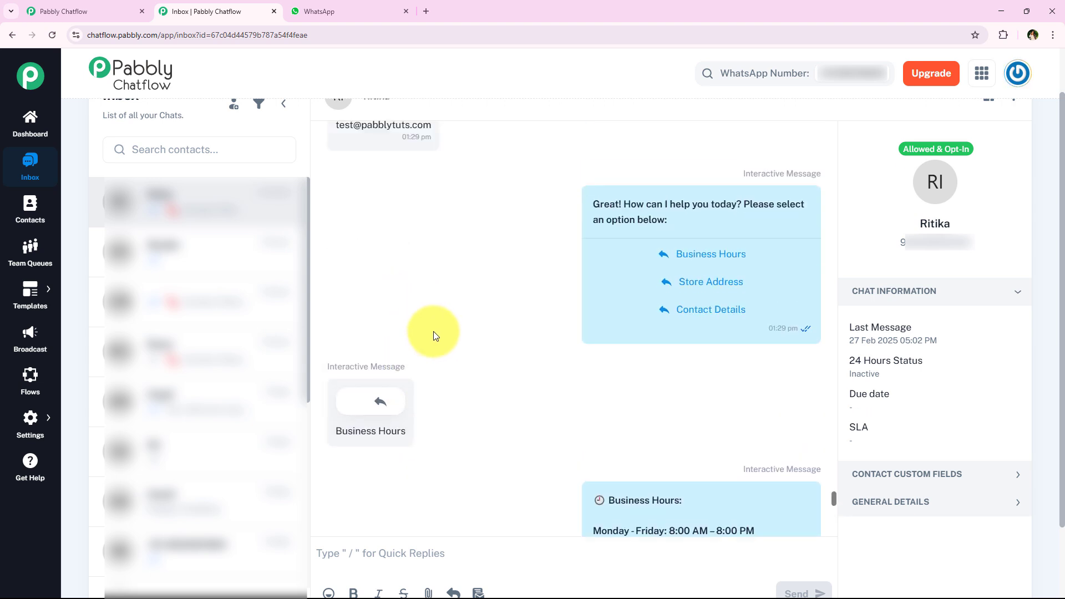
scroll(478, 323, up, 3)
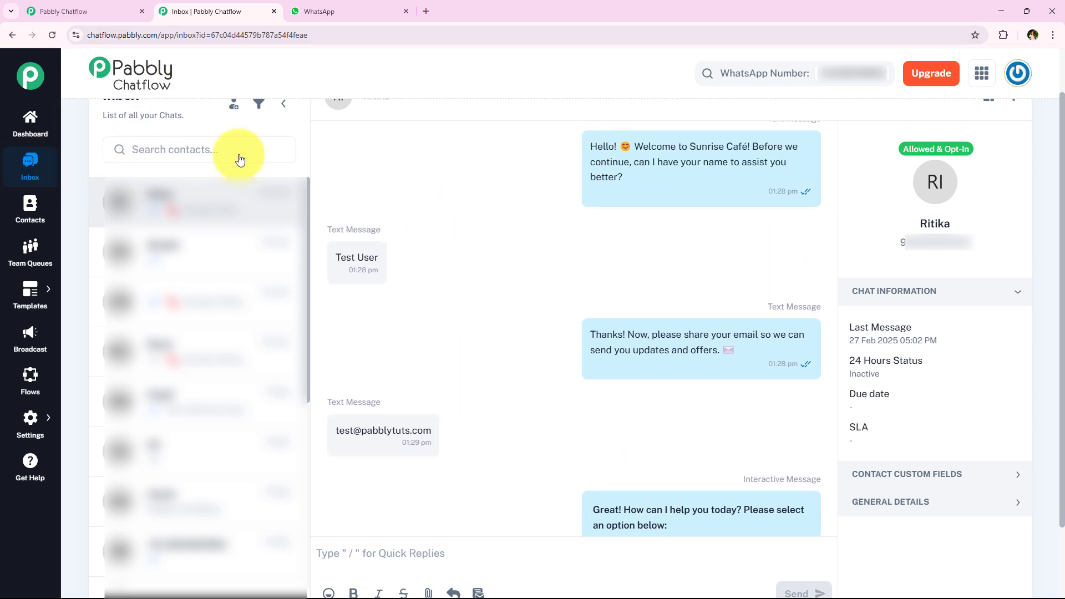
scroll(506, 290, up, 2)
scroll(499, 358, down, 2)
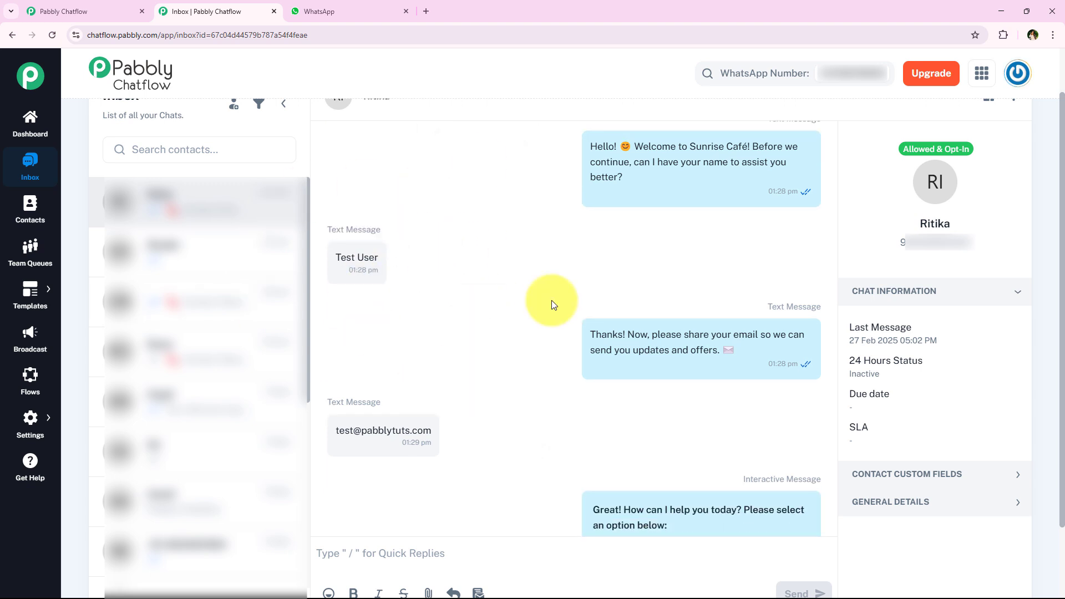
scroll(402, 384, down, 1)
scroll(402, 384, down, 1)
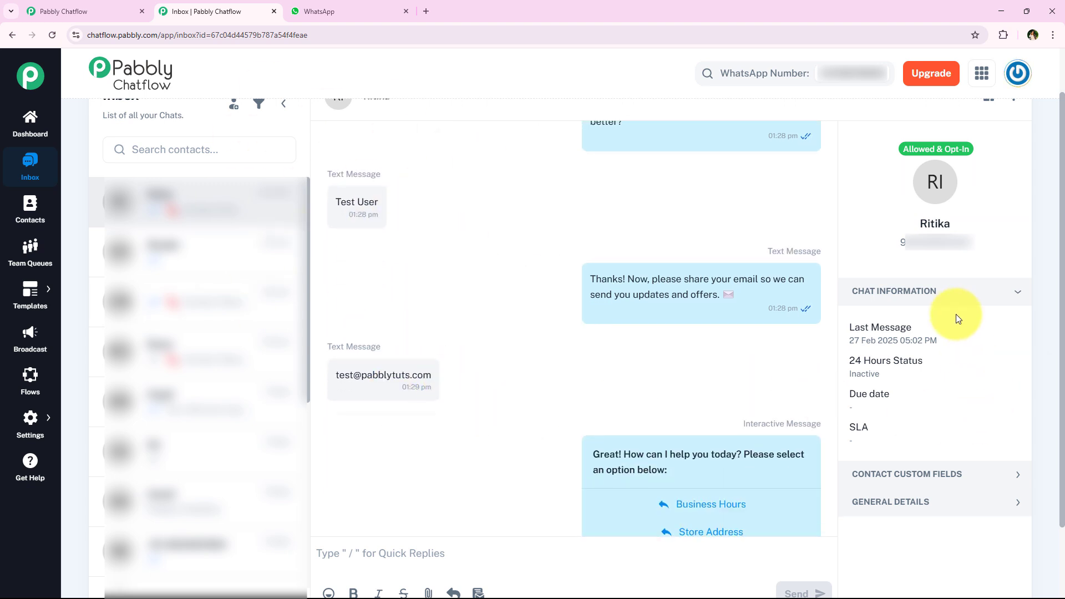
click(903, 483)
Step: Highlight the contact's saved FullName and Email values in the inbox's right panel
scroll(931, 444, down, 4)
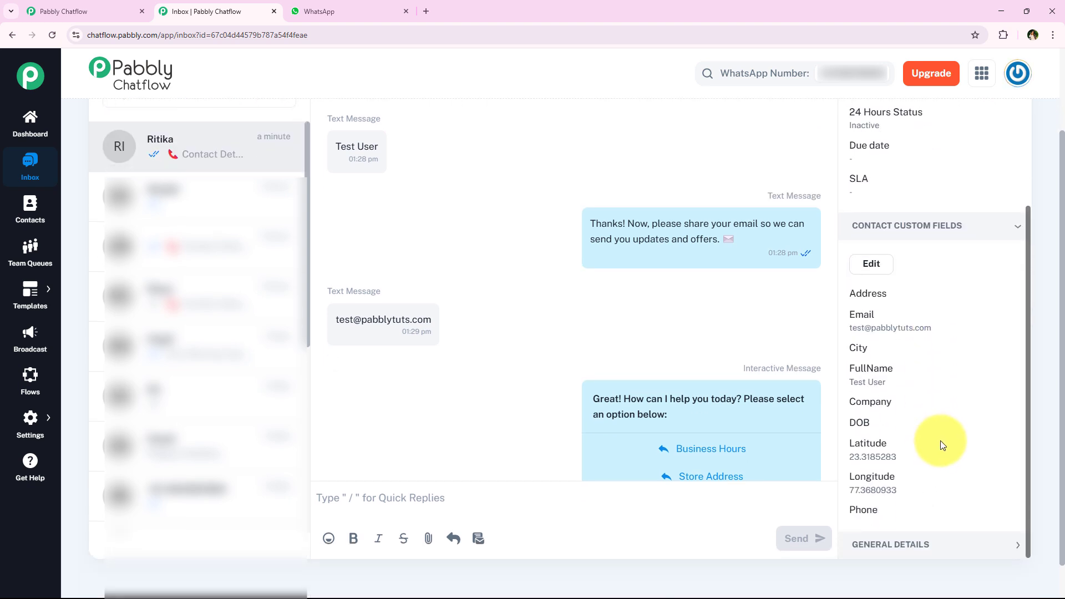
drag(917, 326, 784, 340)
click(907, 373)
drag(907, 373, 856, 384)
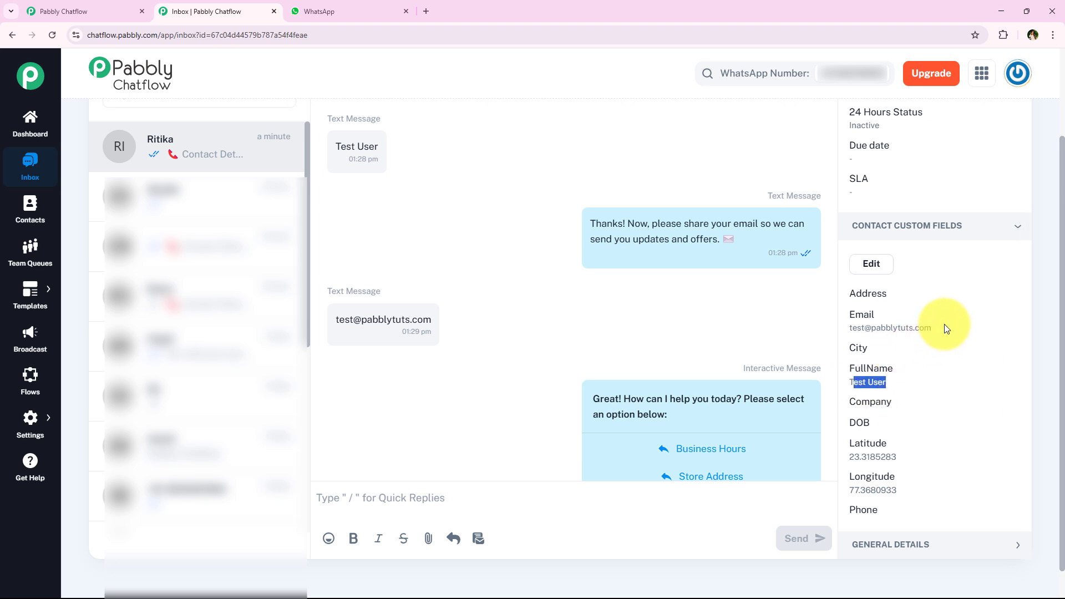
drag(943, 325, 850, 334)
click(980, 351)
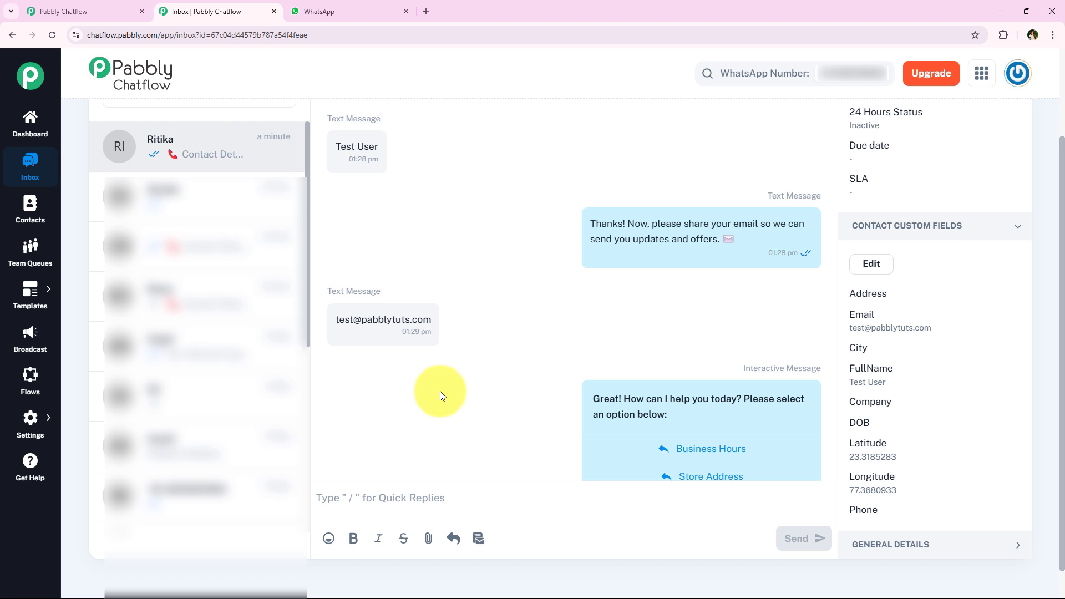
Step: Glance over the WhatsApp test chat and inbox conversation, ending in the Store Info Bot flow editor
scroll(449, 377, down, 10)
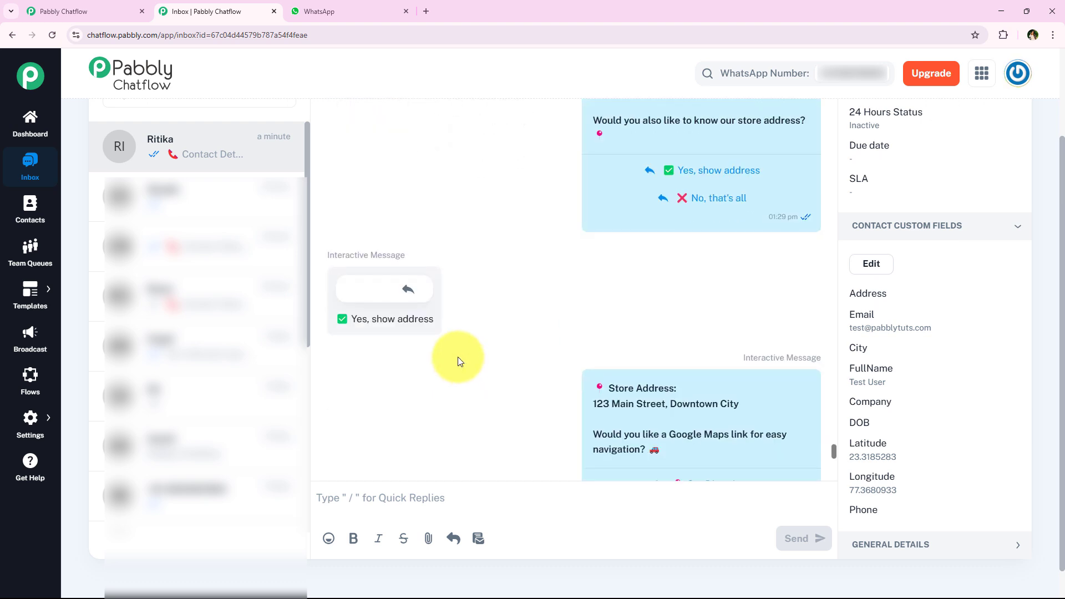
click(56, 10)
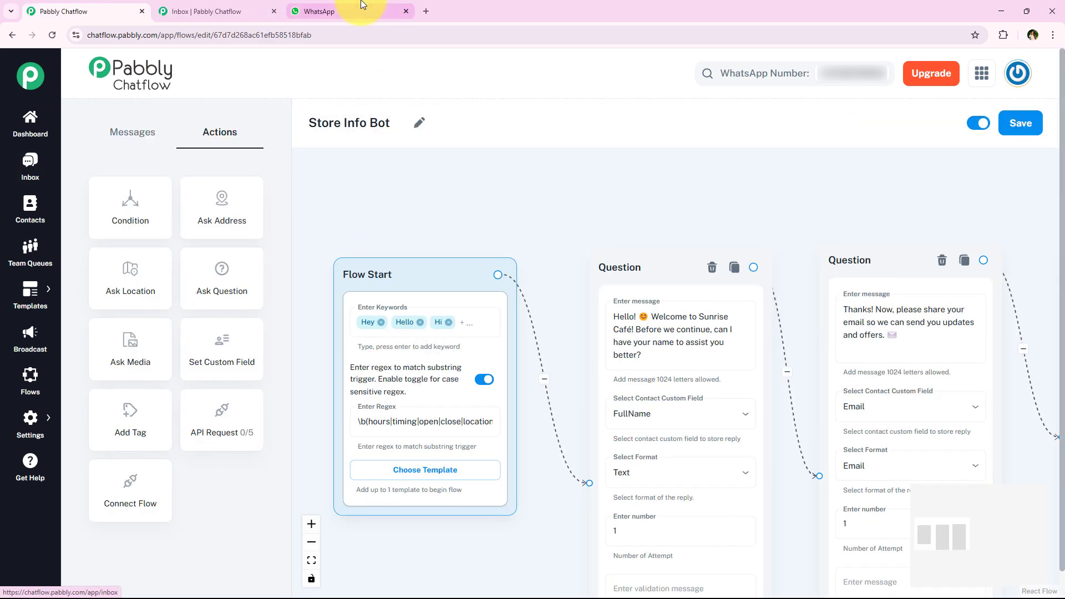
click(361, 8)
scroll(465, 321, up, 3)
scroll(463, 355, down, 3)
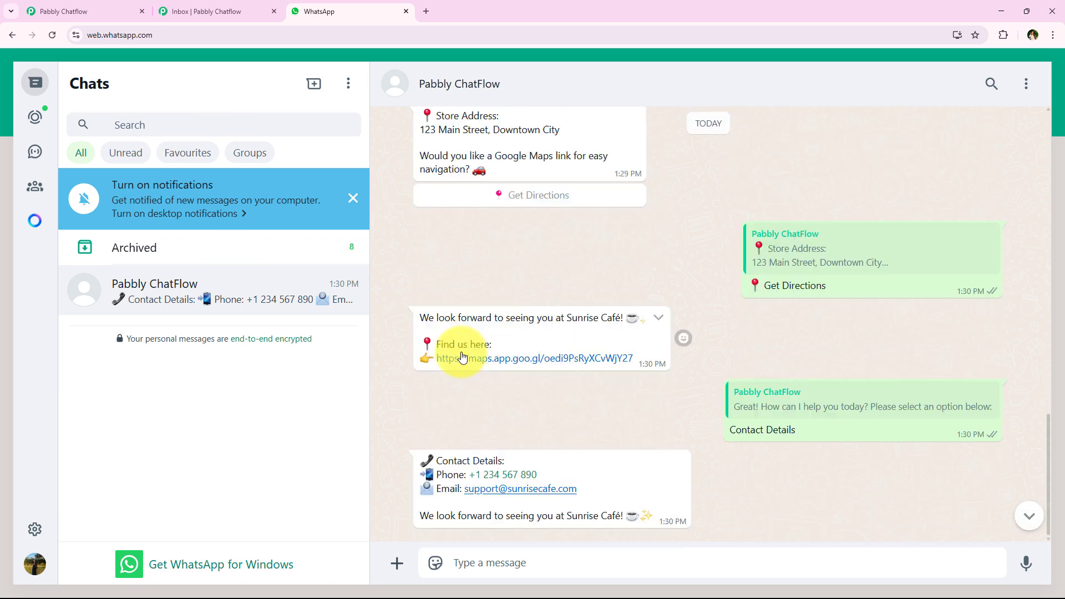
key(ctrl+shift+Tab)
scroll(497, 320, up, 3)
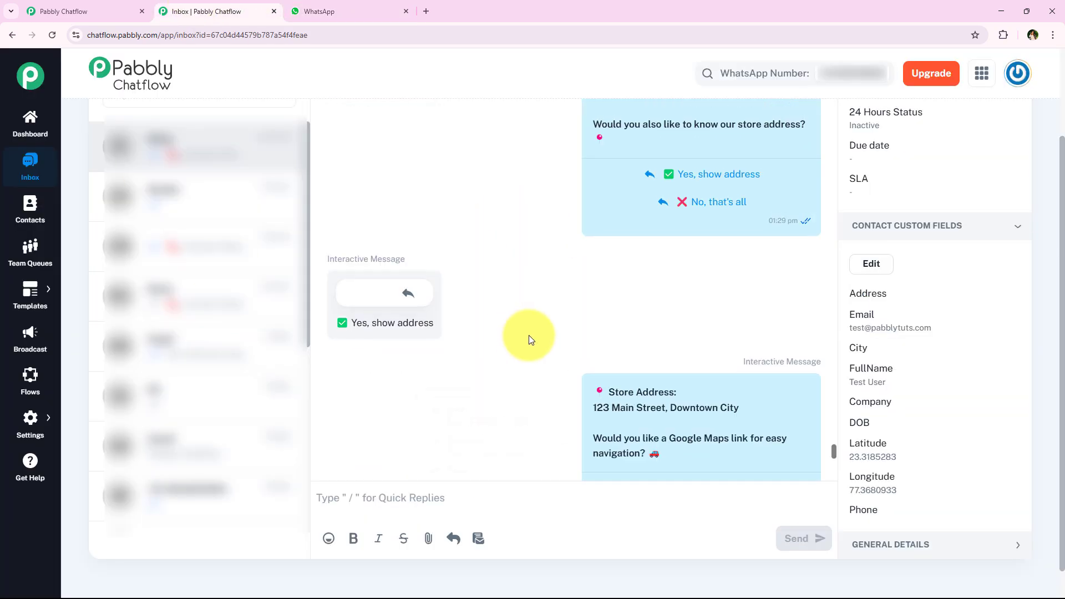
scroll(530, 333, up, 3)
scroll(530, 332, down, 5)
click(69, 11)
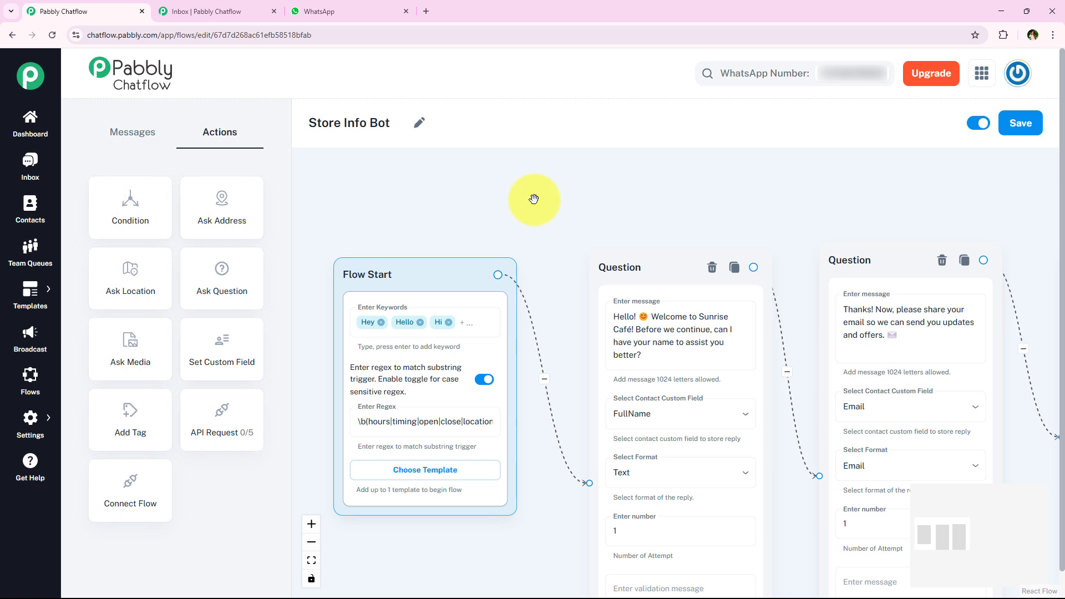